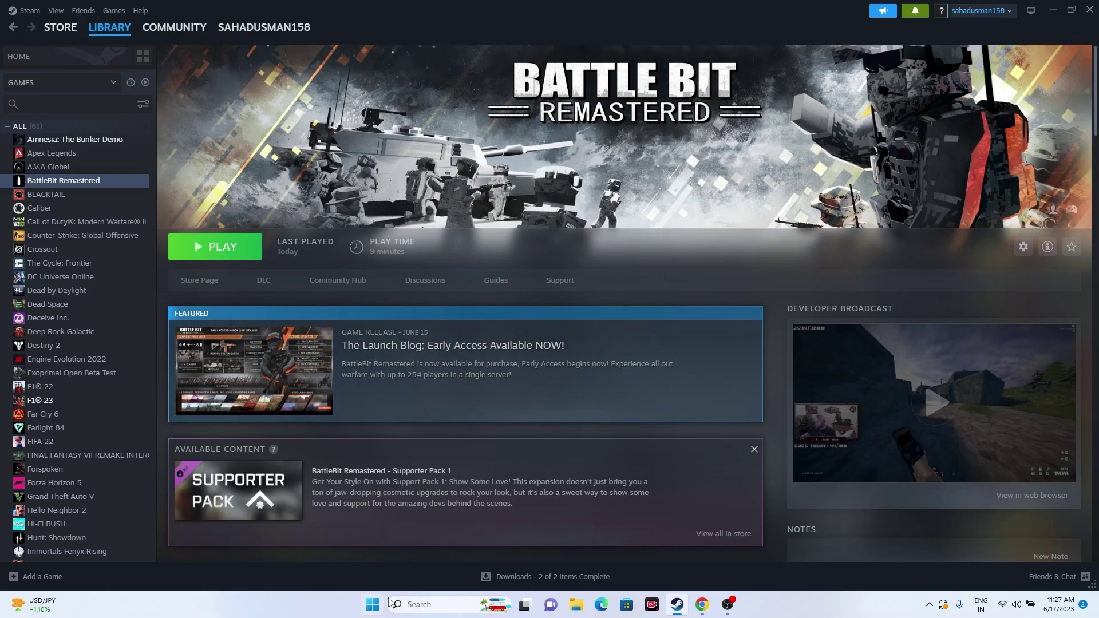
Bring up the Windows power options to view the available restart choices.
click(373, 606)
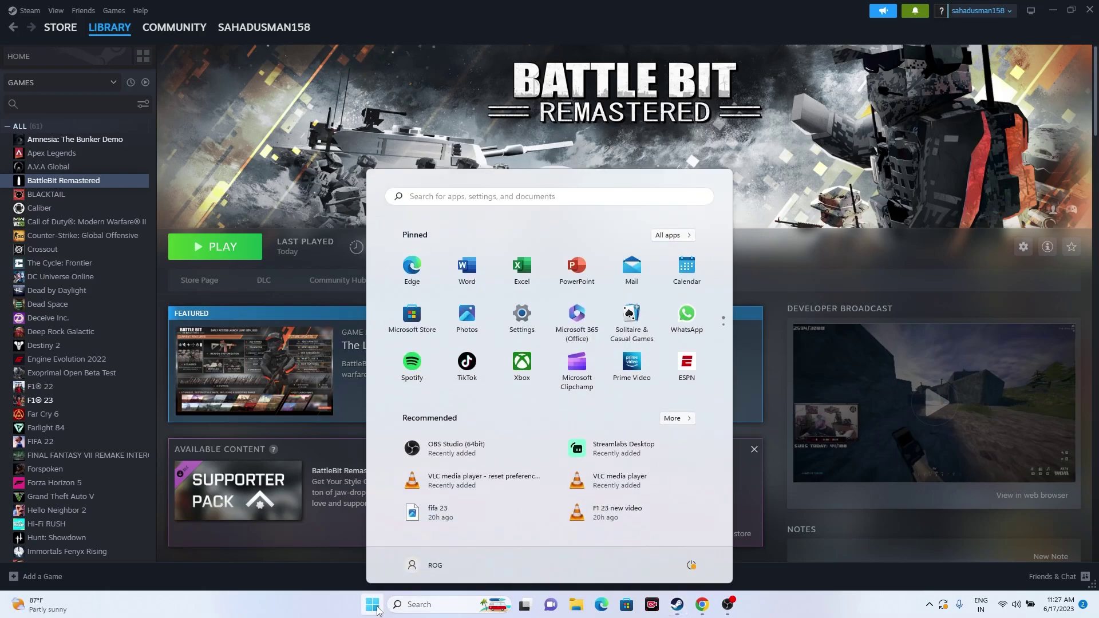
click(692, 565)
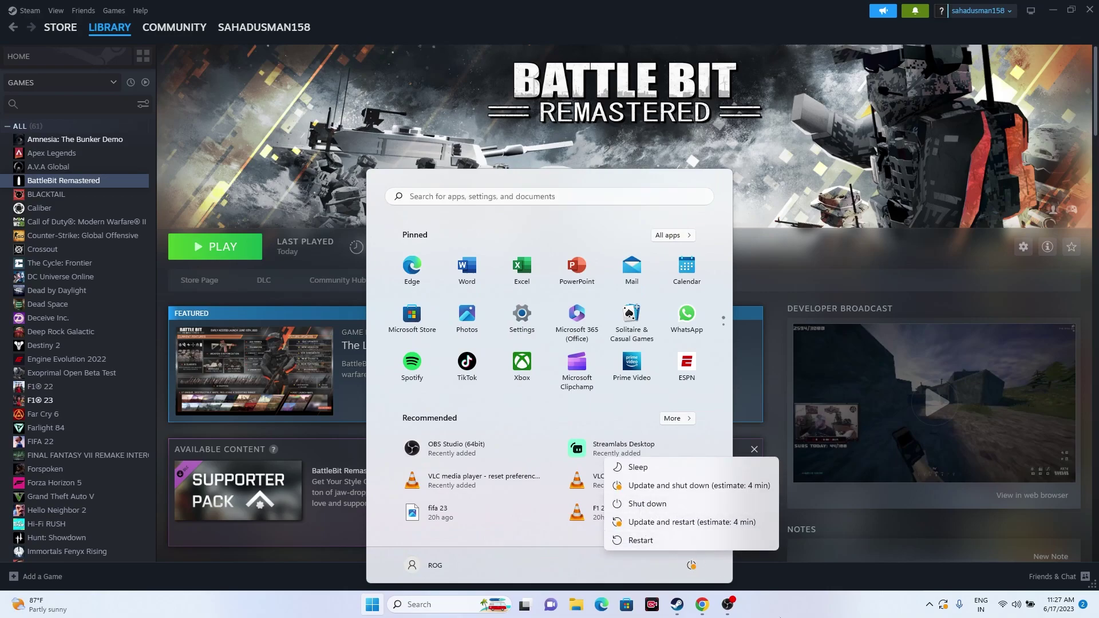
click(643, 522)
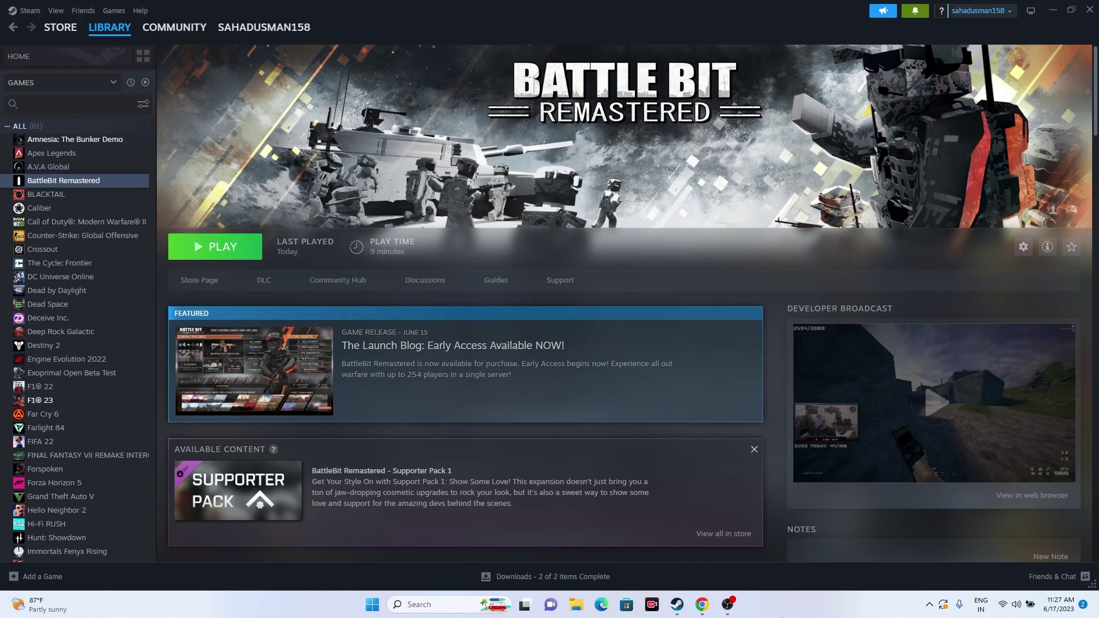
Verify the integrity of BattleBit Remastered's installed game files, and close its properties once validation ends.
right_click(100, 183)
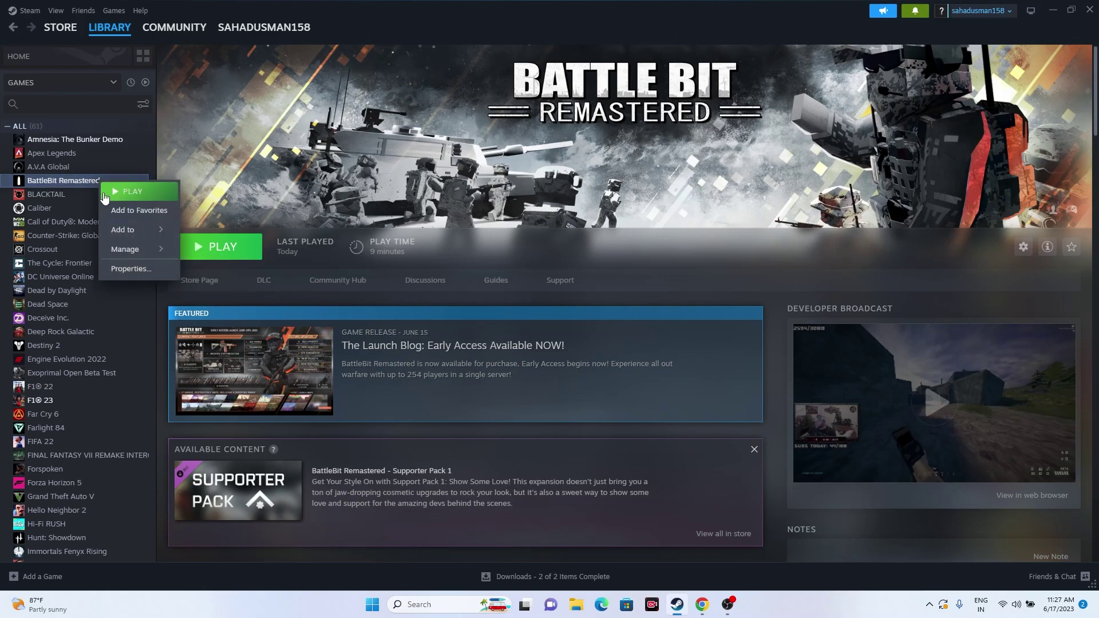
click(118, 270)
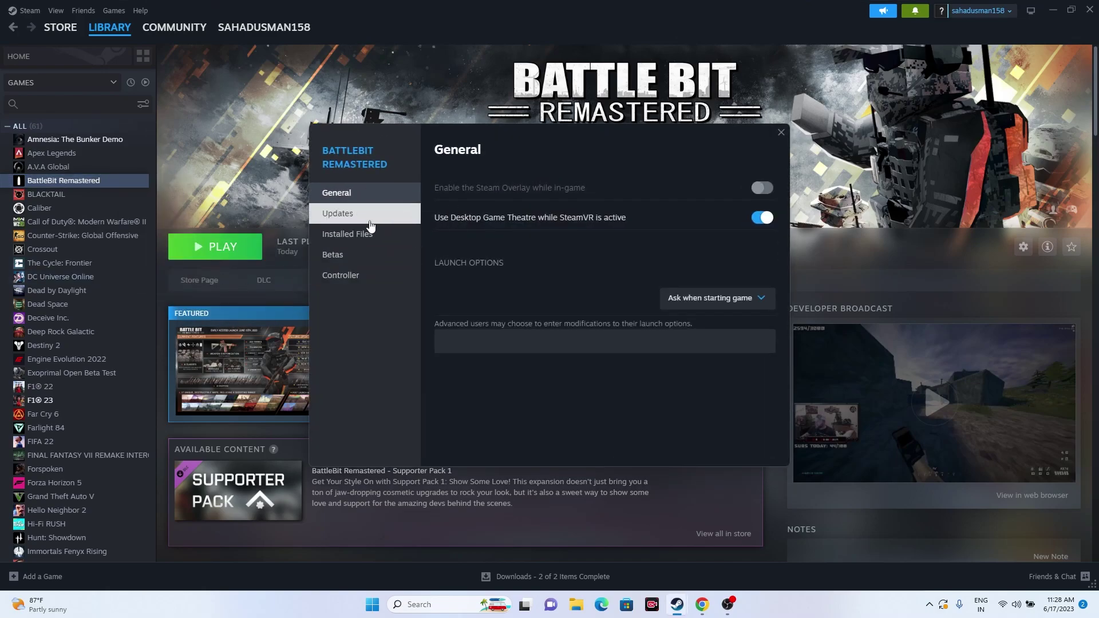
click(367, 239)
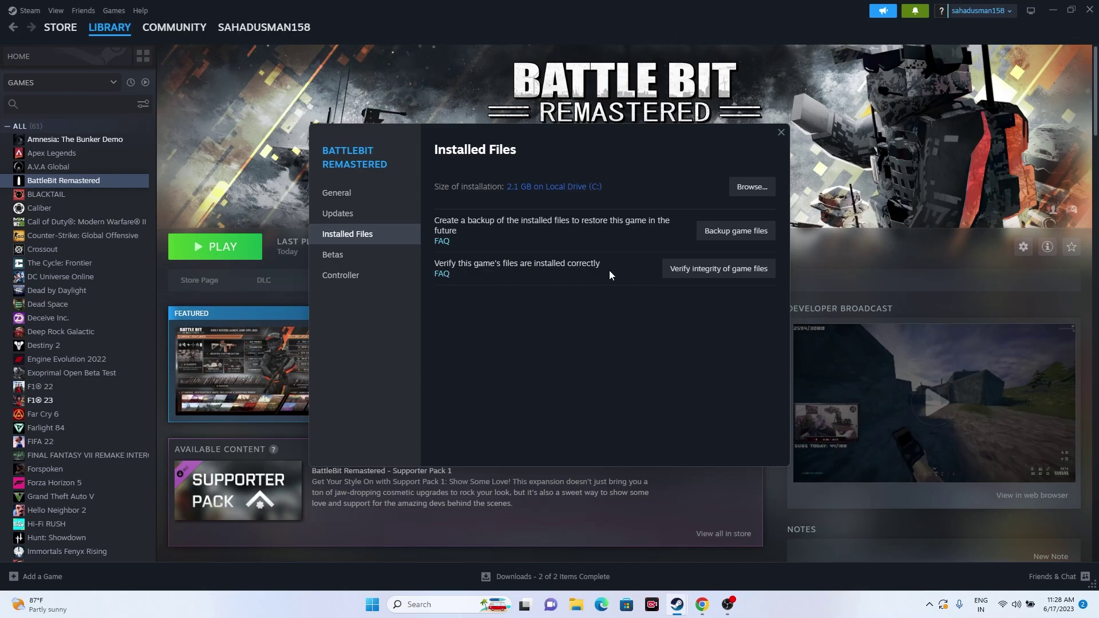
click(728, 270)
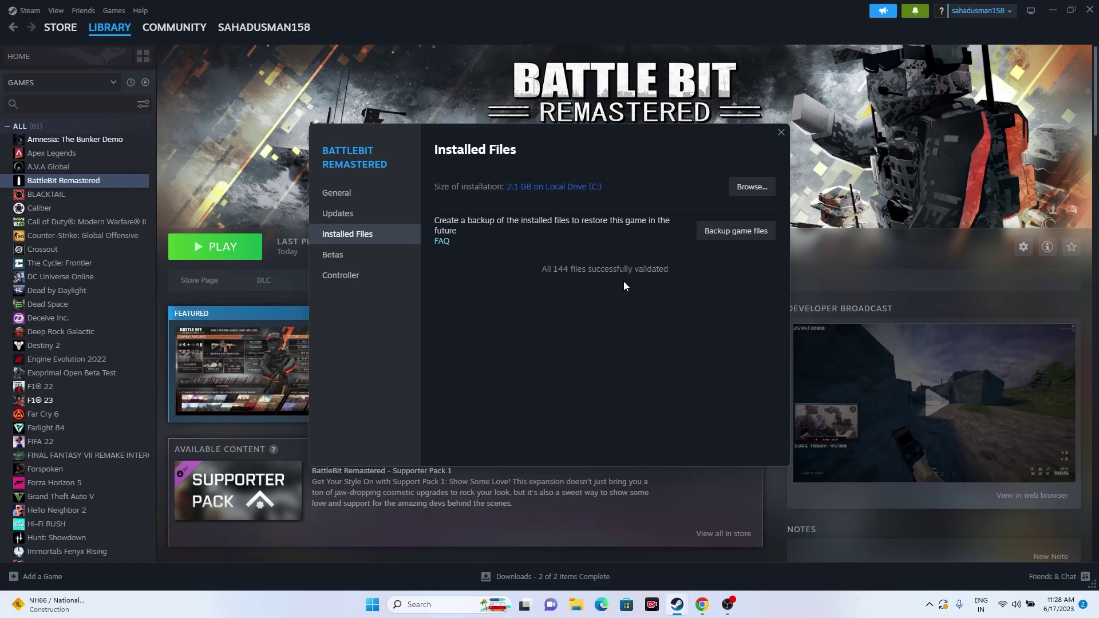
click(782, 133)
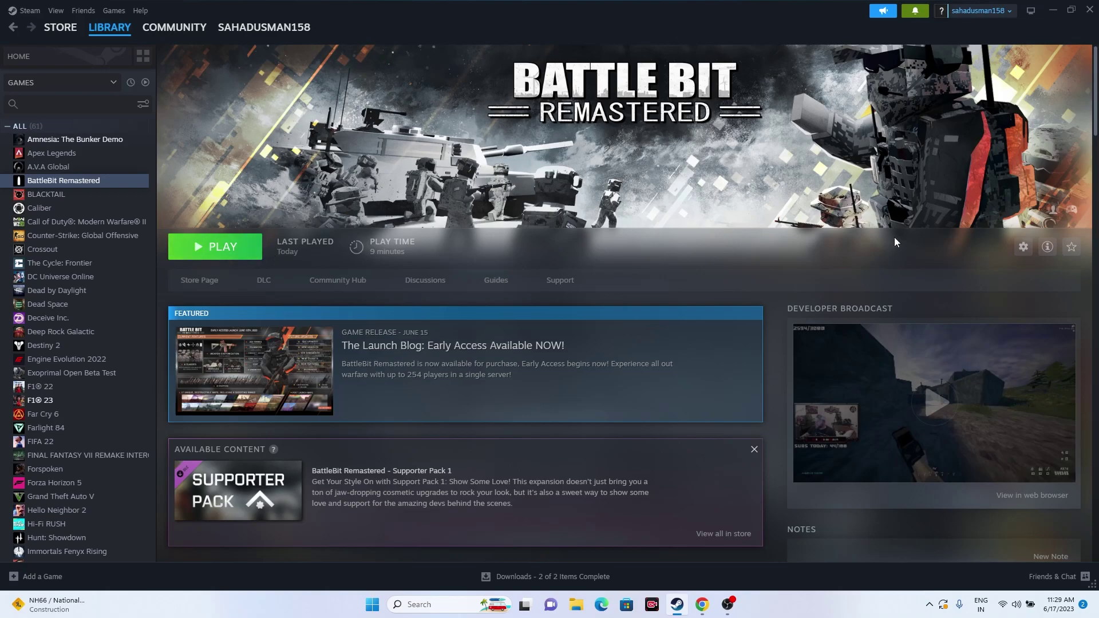
Browse to BattleBit Remastered's installation folder from its installed files properties and maximize the File Explorer window.
right_click(90, 182)
click(118, 269)
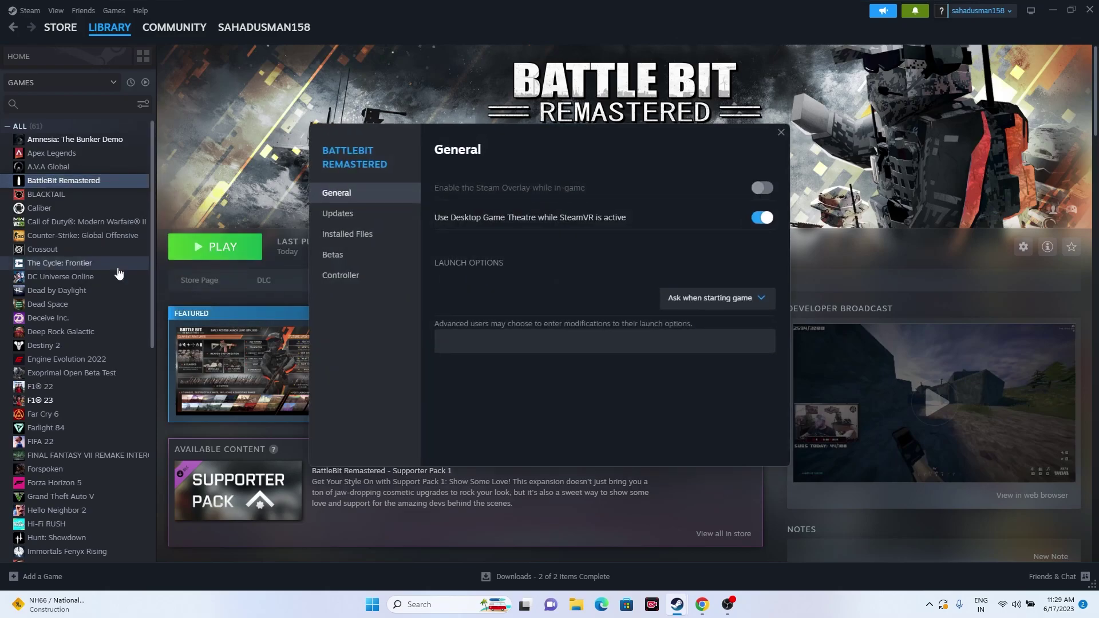
click(360, 234)
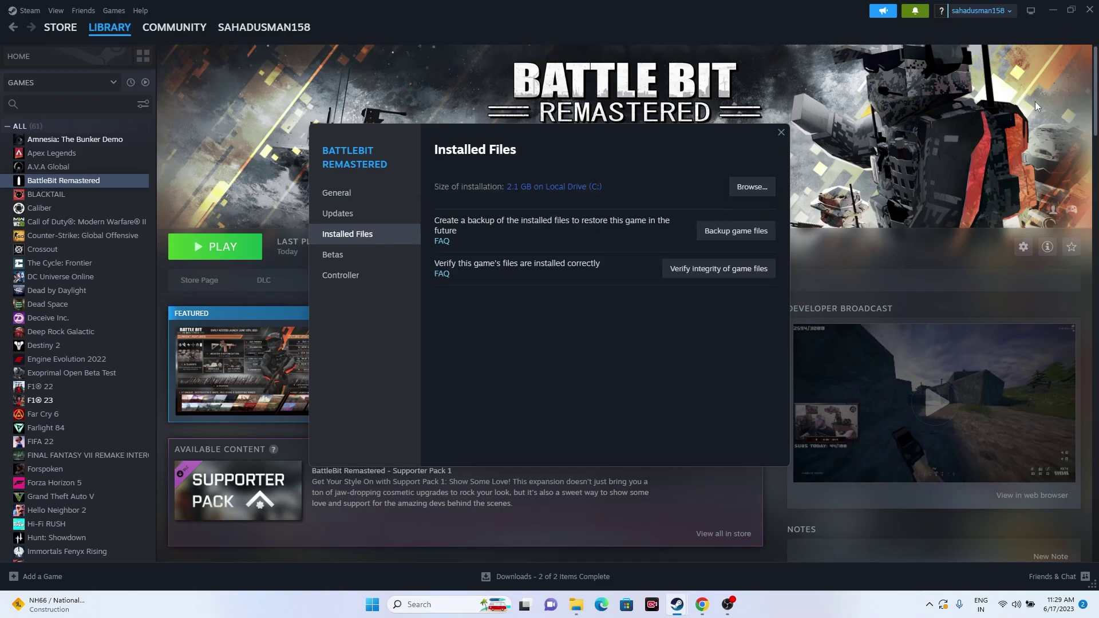
click(1052, 9)
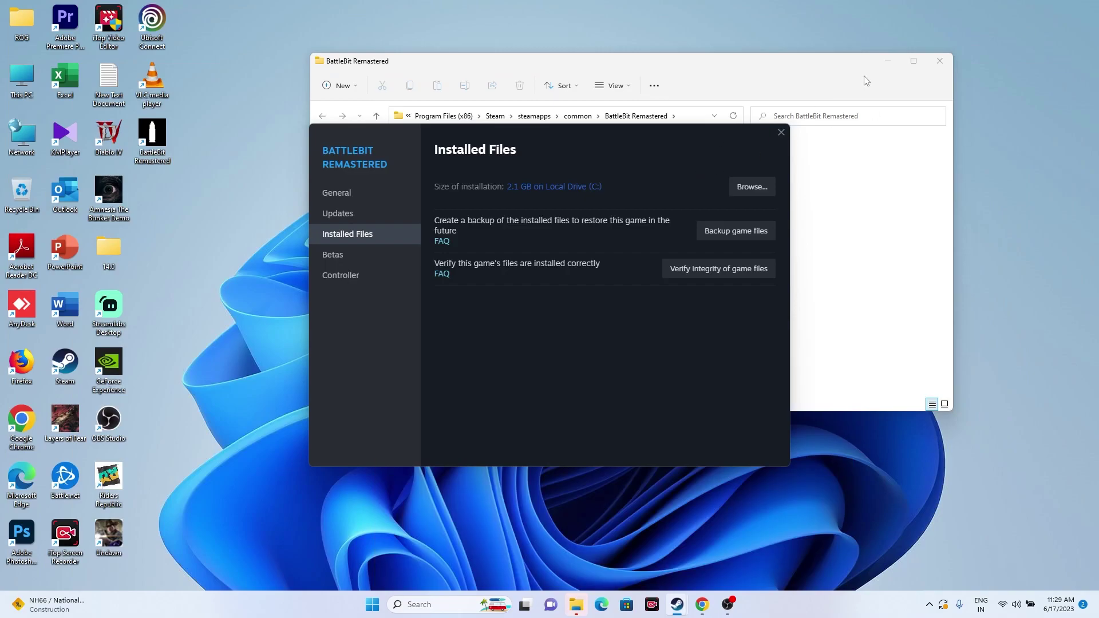
click(913, 61)
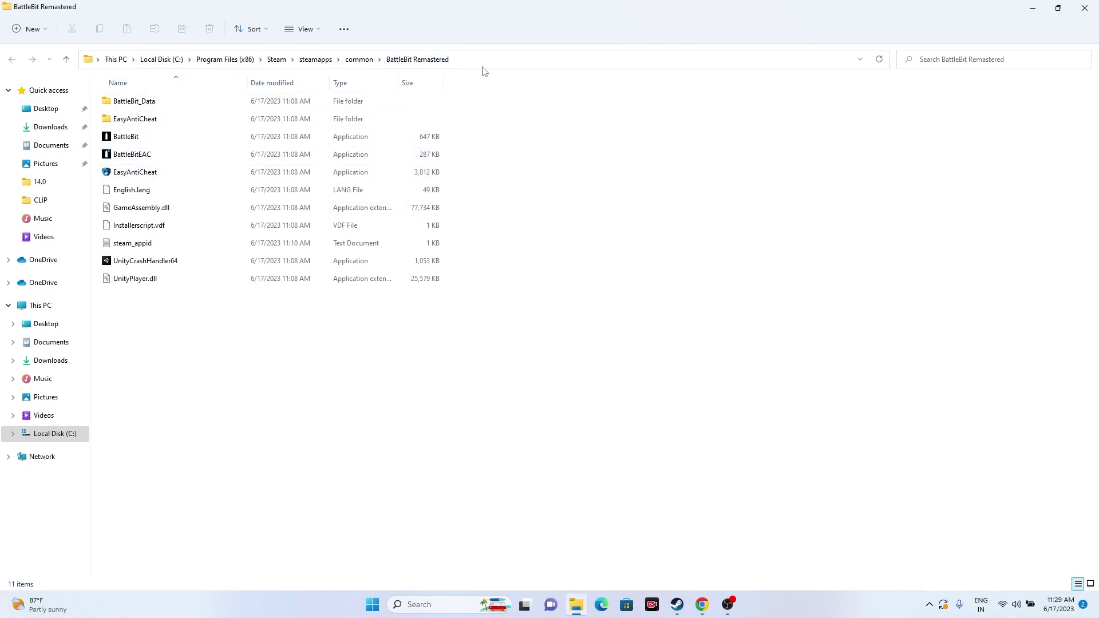
Set the BattleBit application to run as an administrator in its compatibility properties and save the change.
click(176, 146)
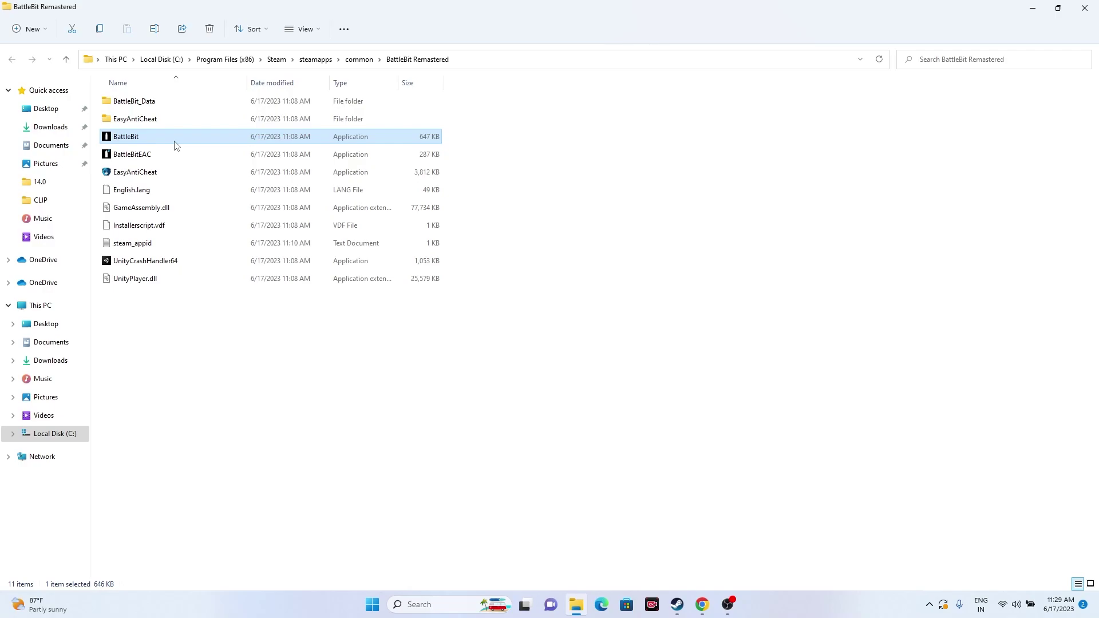
right_click(176, 146)
click(213, 295)
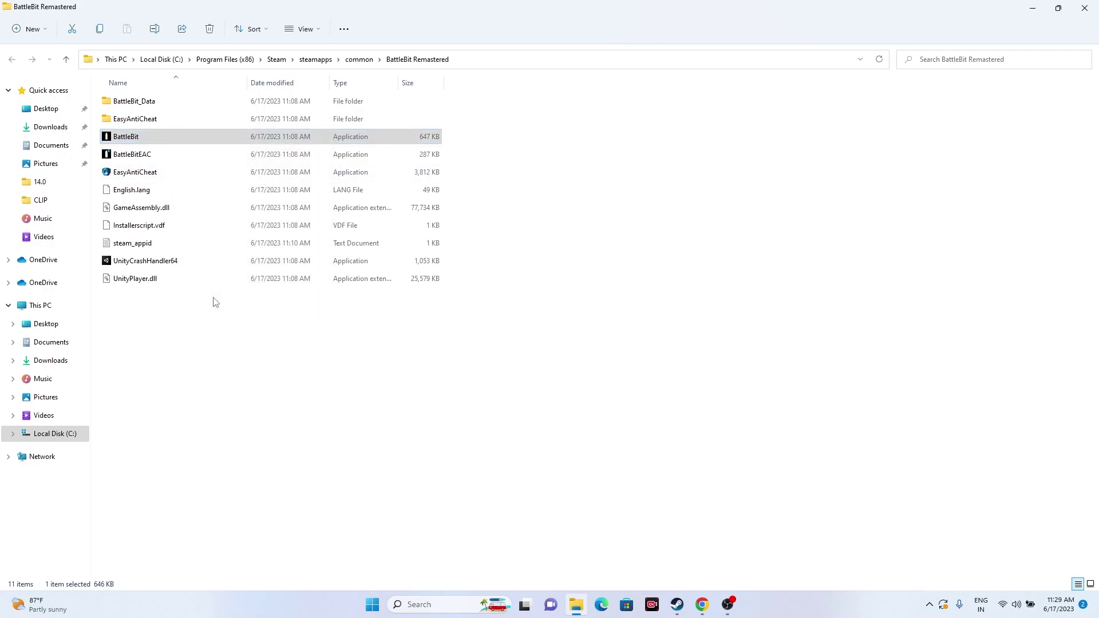
click(252, 561)
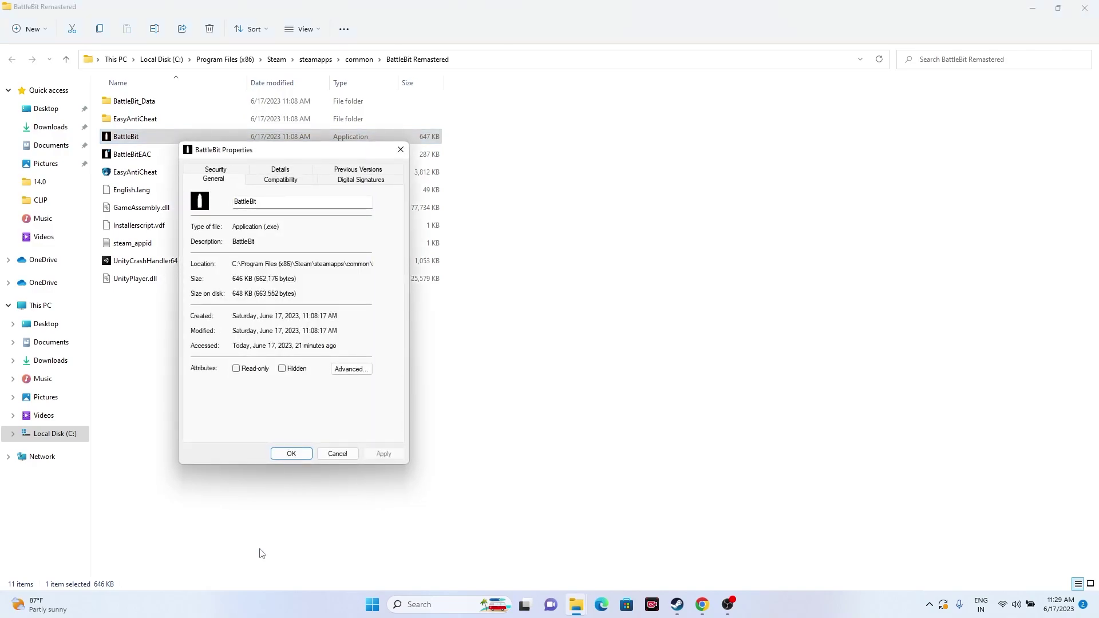
click(277, 182)
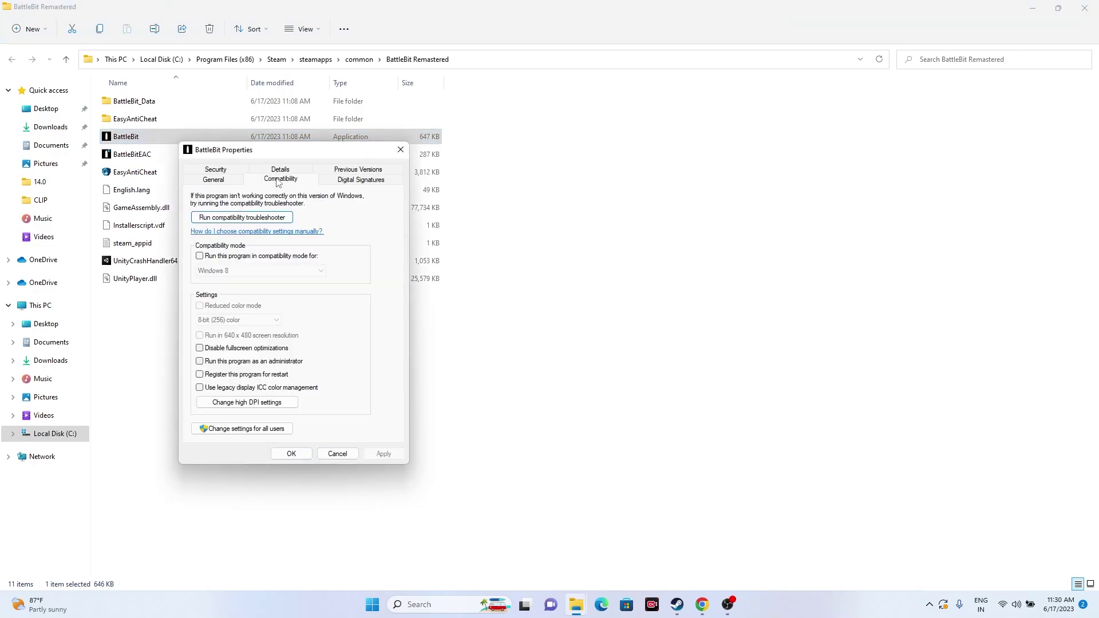
click(200, 361)
click(385, 454)
click(298, 456)
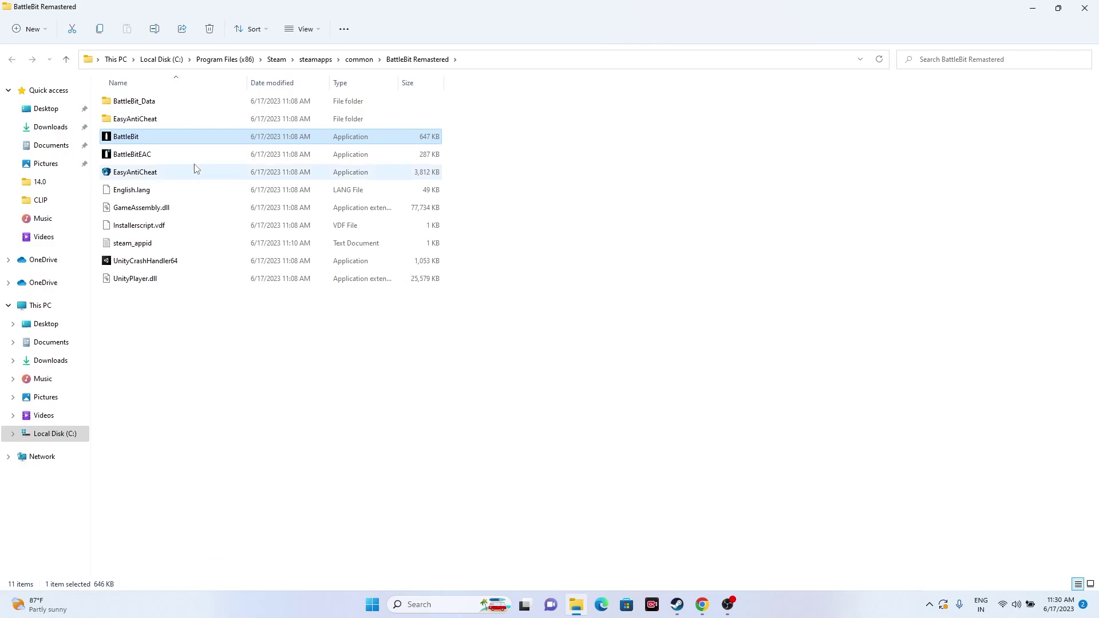
Reopen the BattleBit application's compatibility properties and enable compatibility mode for Windows 7.
right_click(172, 140)
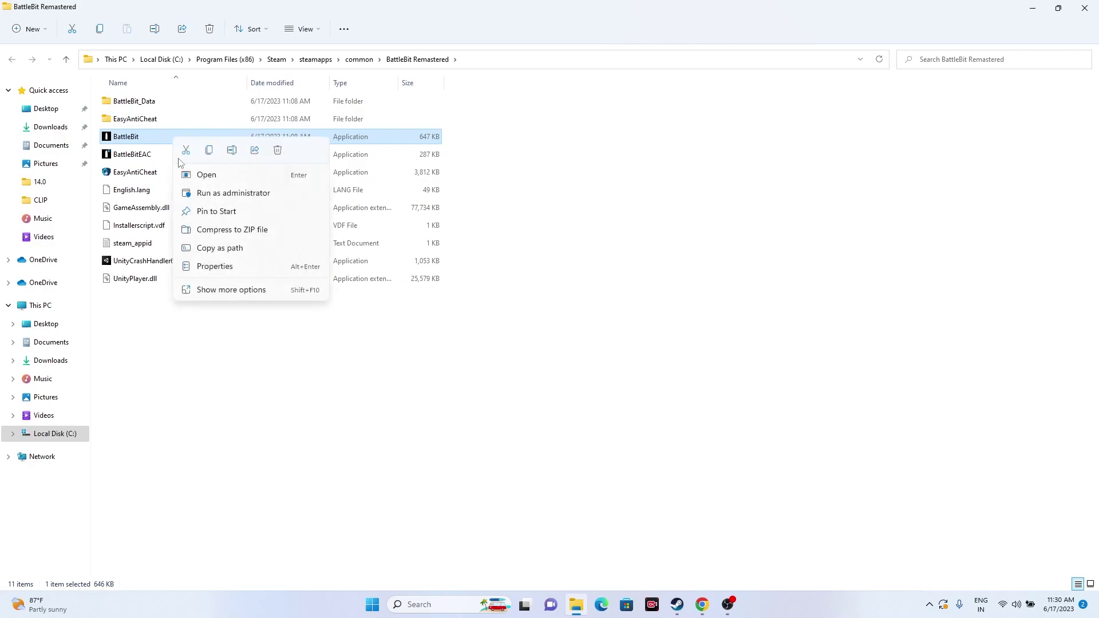
click(226, 290)
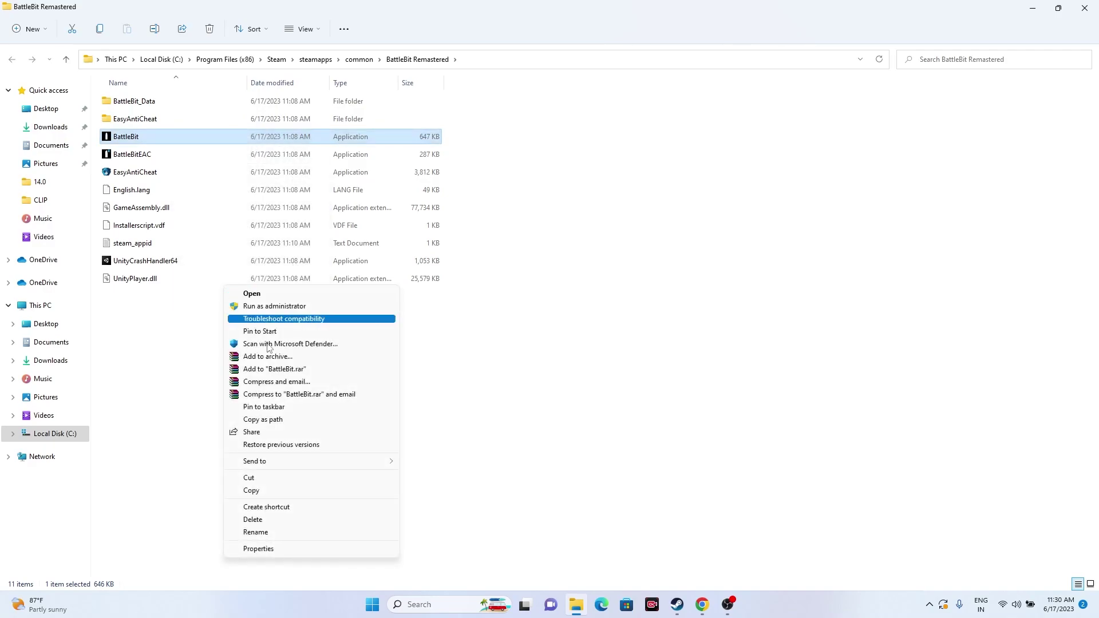
click(268, 550)
click(284, 175)
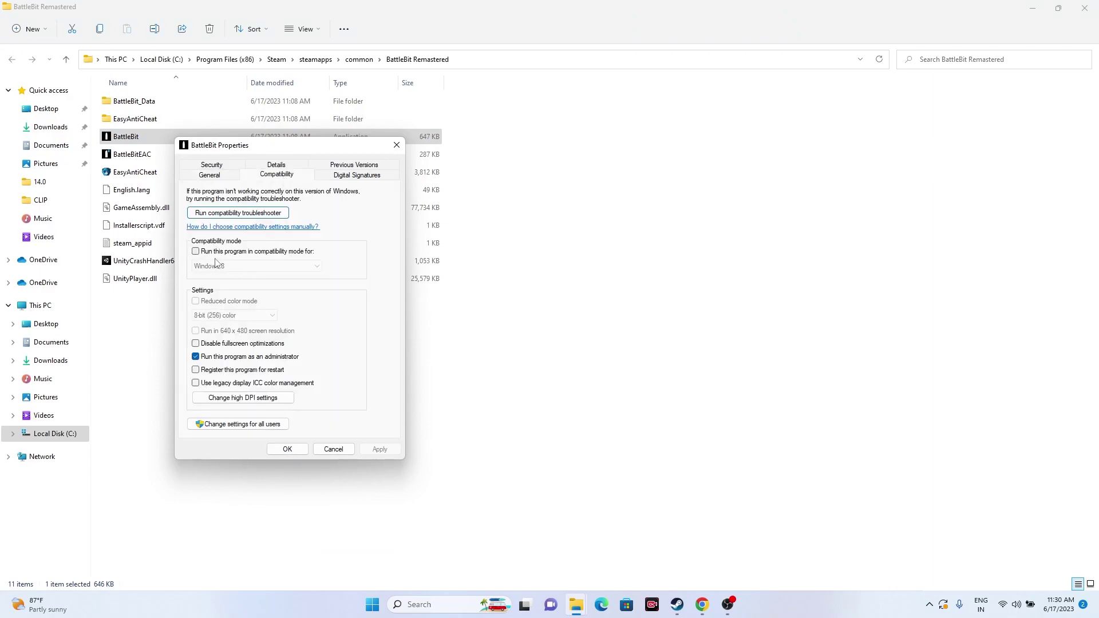
click(196, 251)
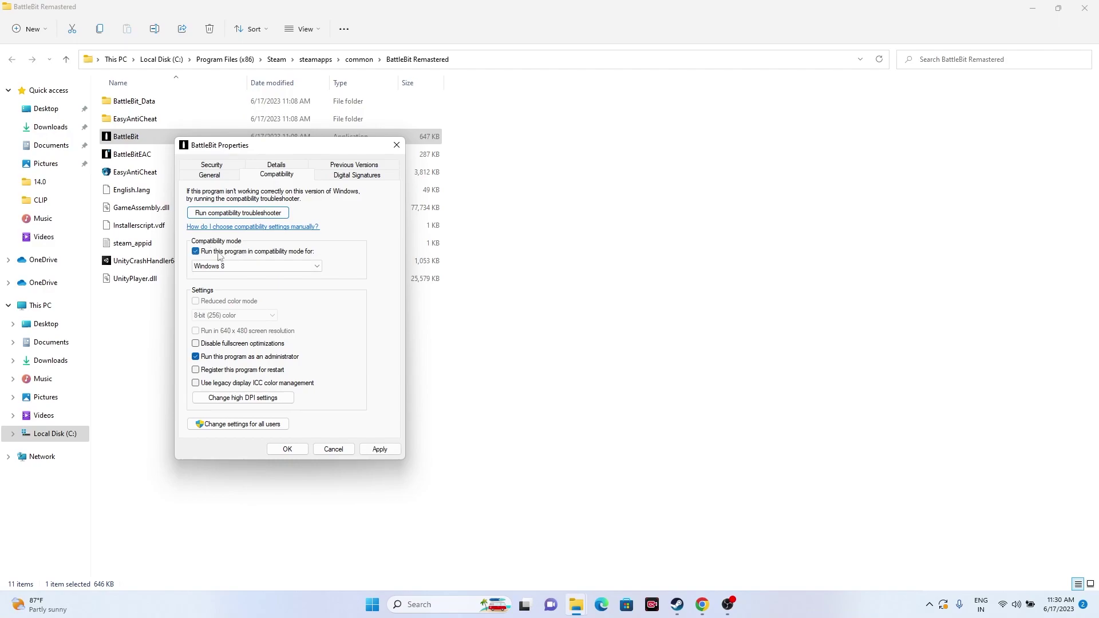
click(244, 267)
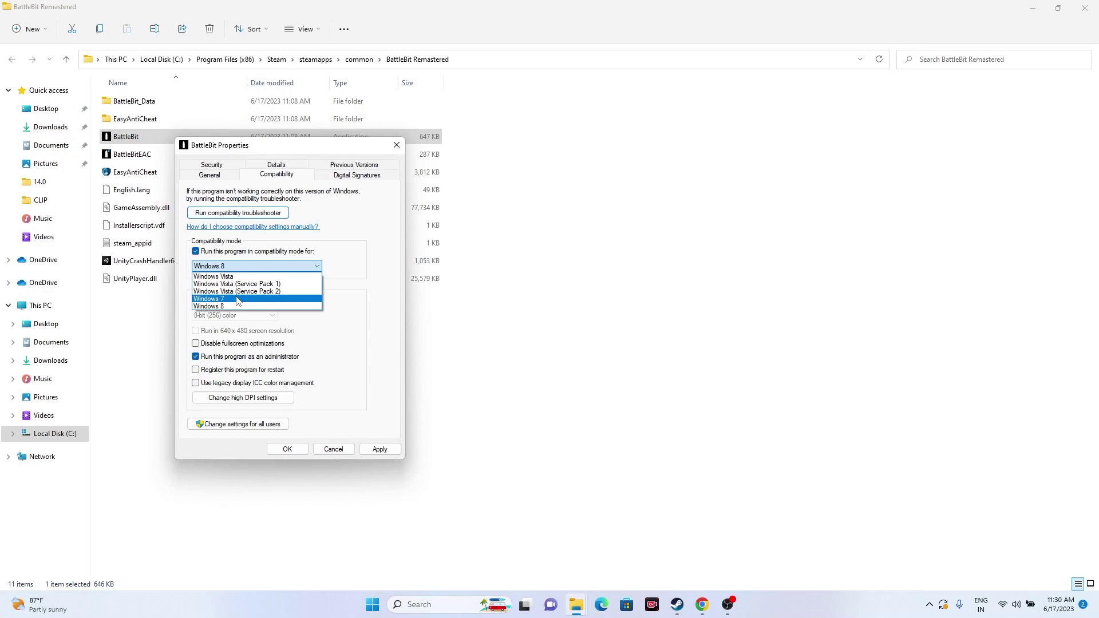
click(238, 300)
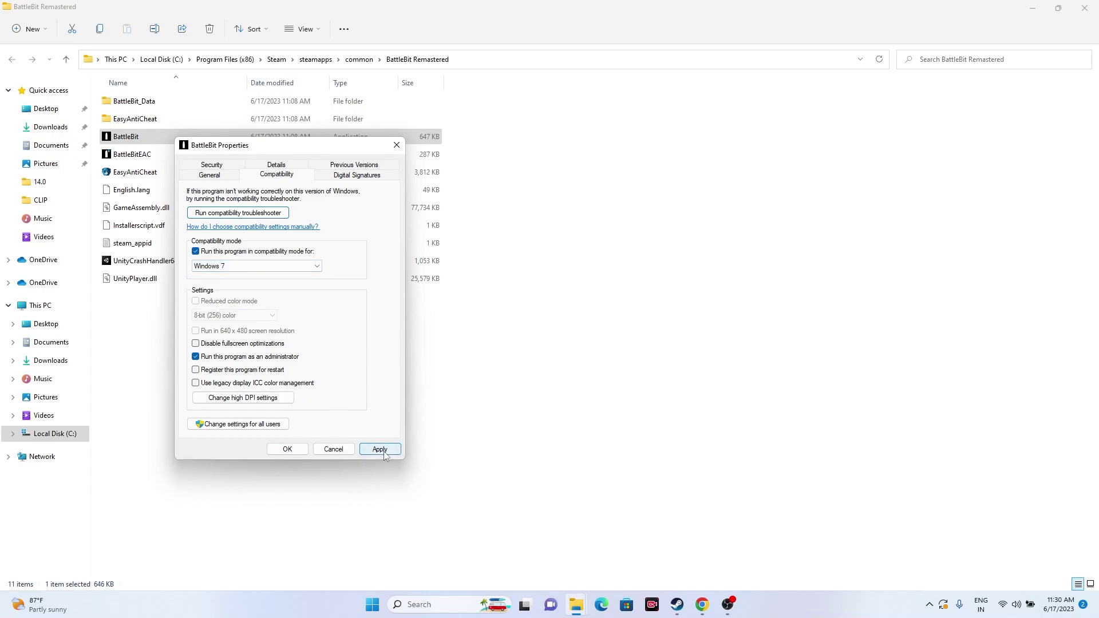
Switch the BattleBit application's compatibility mode to Windows 8 and save the properties.
click(241, 267)
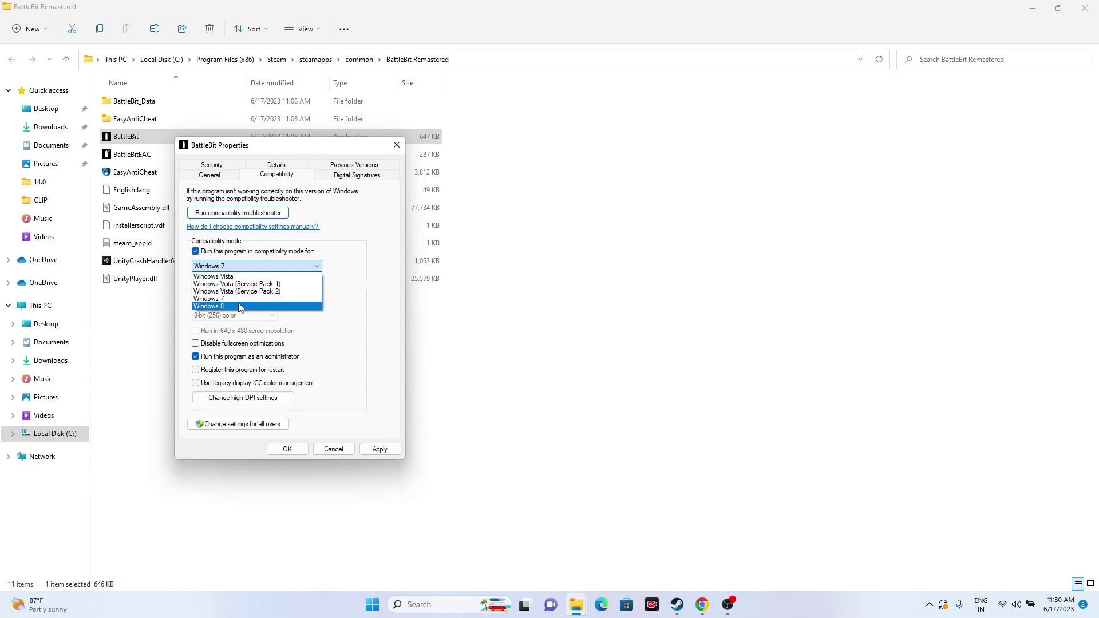
click(239, 307)
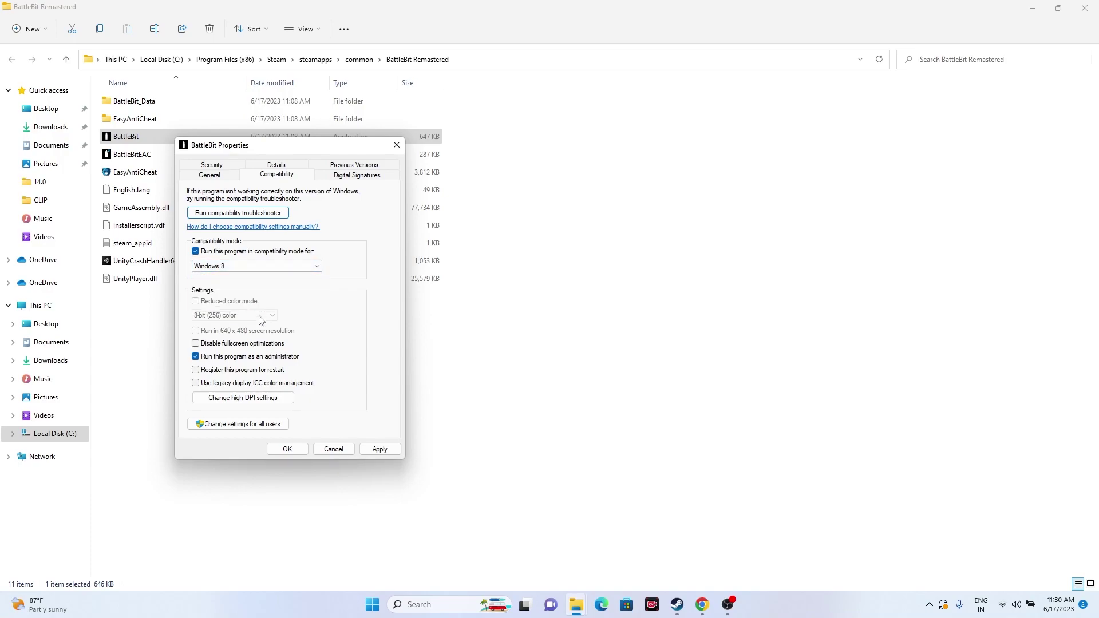
click(289, 452)
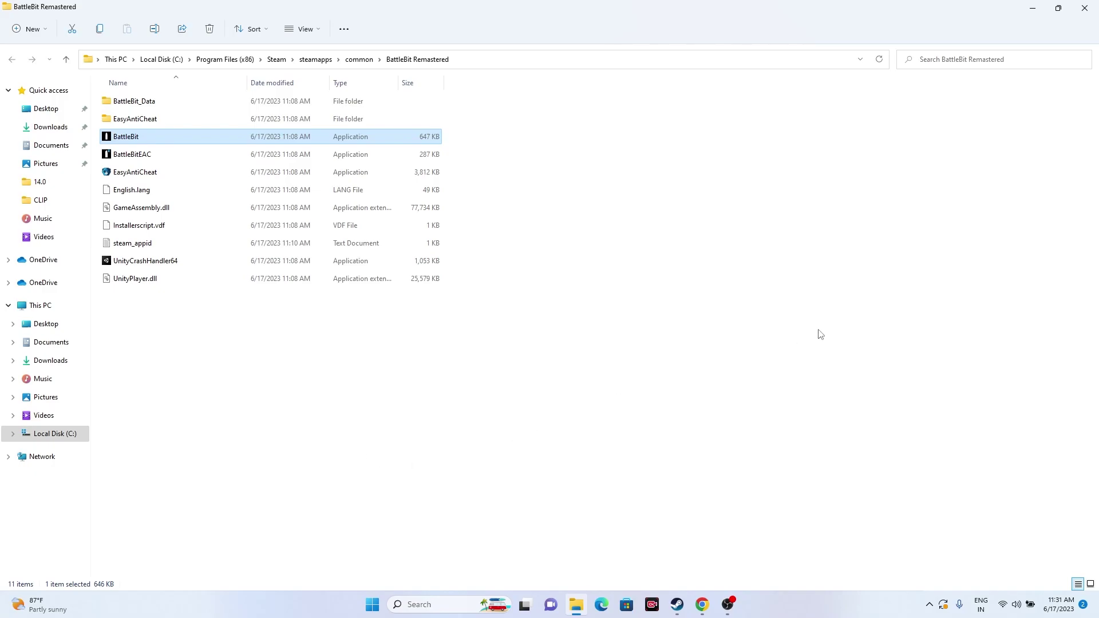
Close the game folder and the BattleBit Remastered properties, and minimize Steam to reveal the desktop.
click(1086, 11)
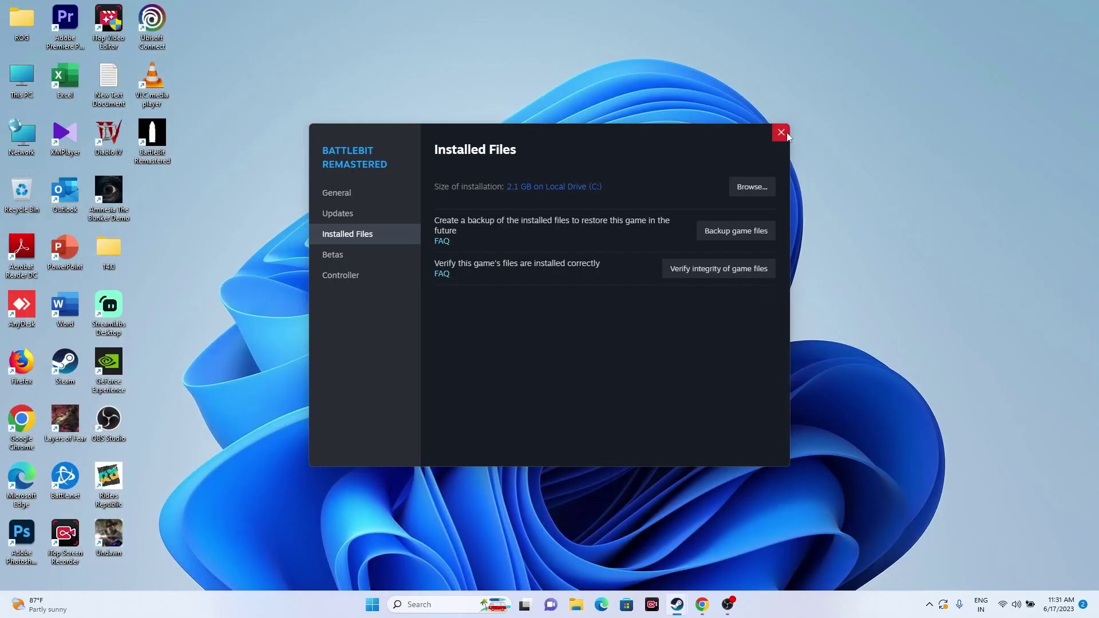
click(782, 133)
click(678, 604)
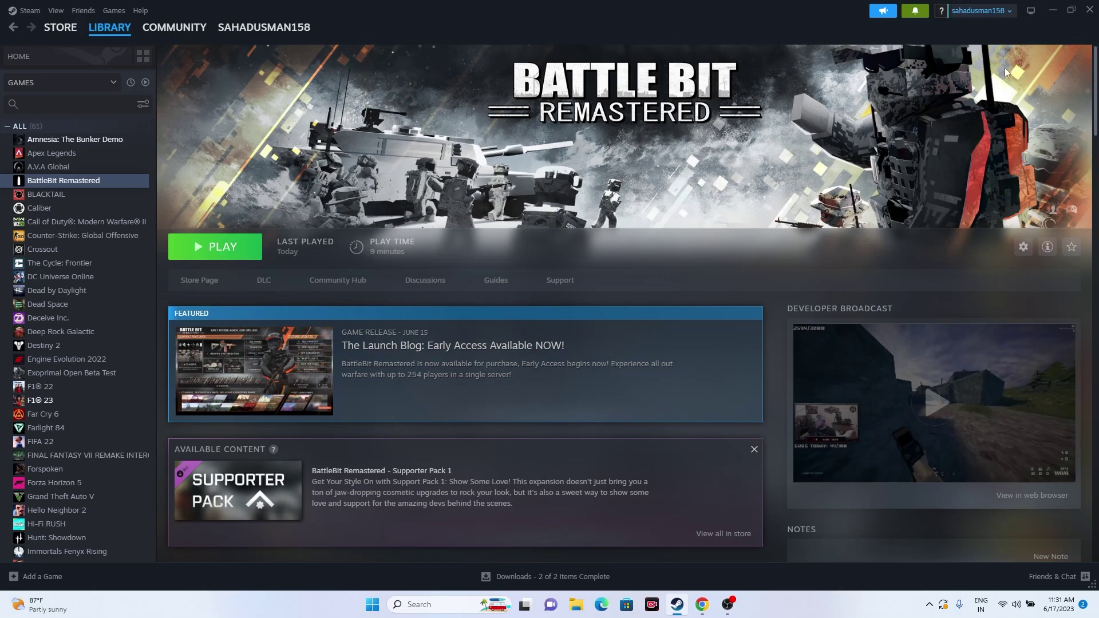
click(1048, 12)
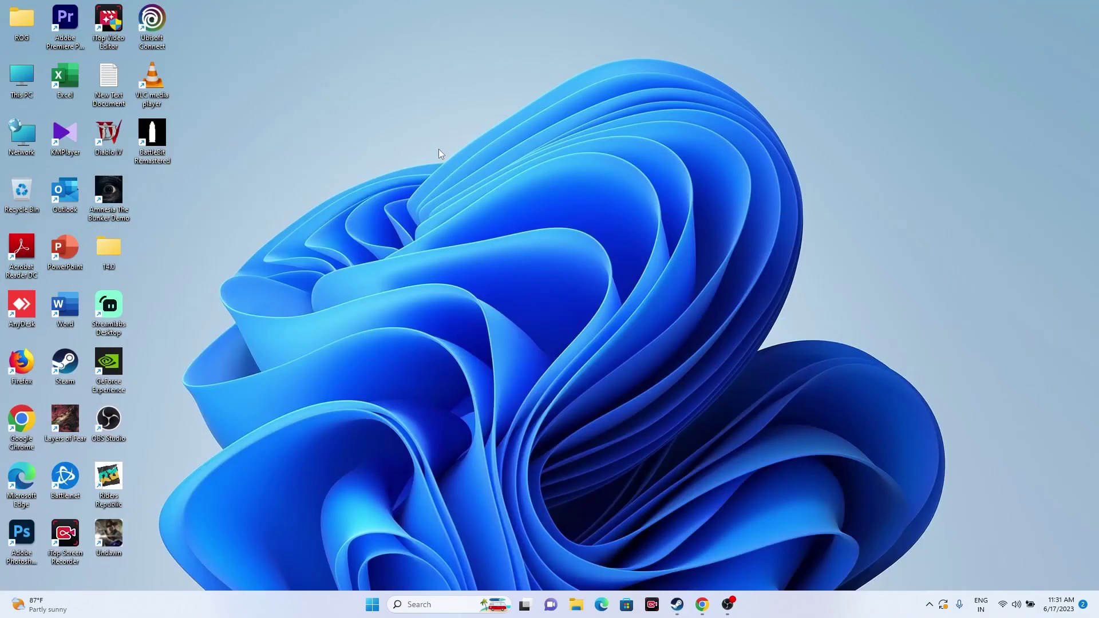
Open the Language & region settings under Time & language in Windows Settings.
click(416, 605)
click(427, 427)
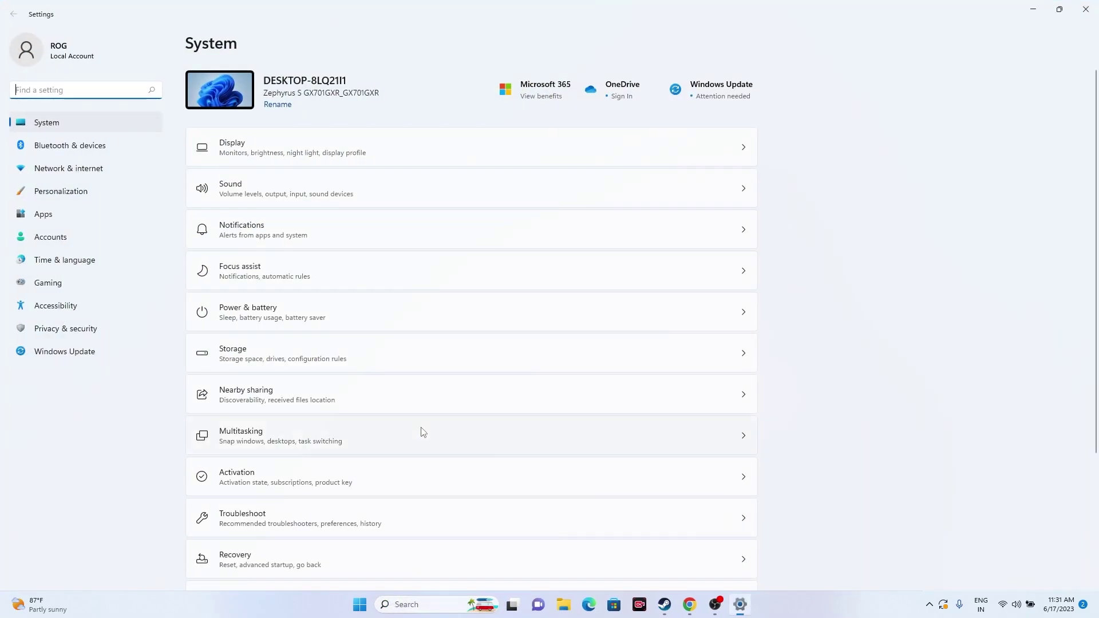
click(52, 264)
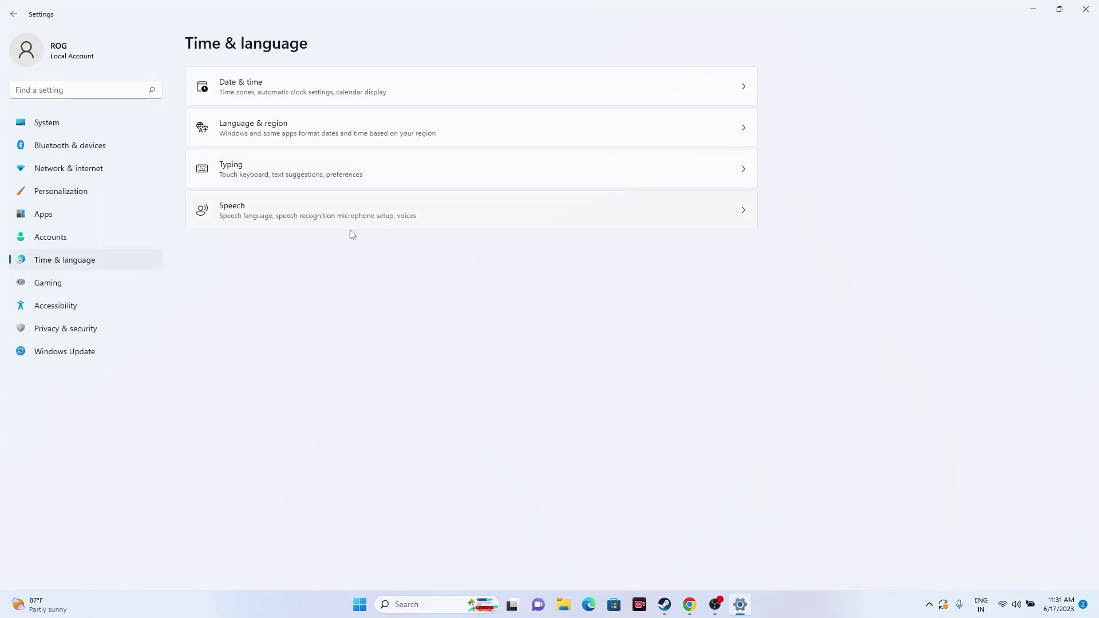
click(237, 126)
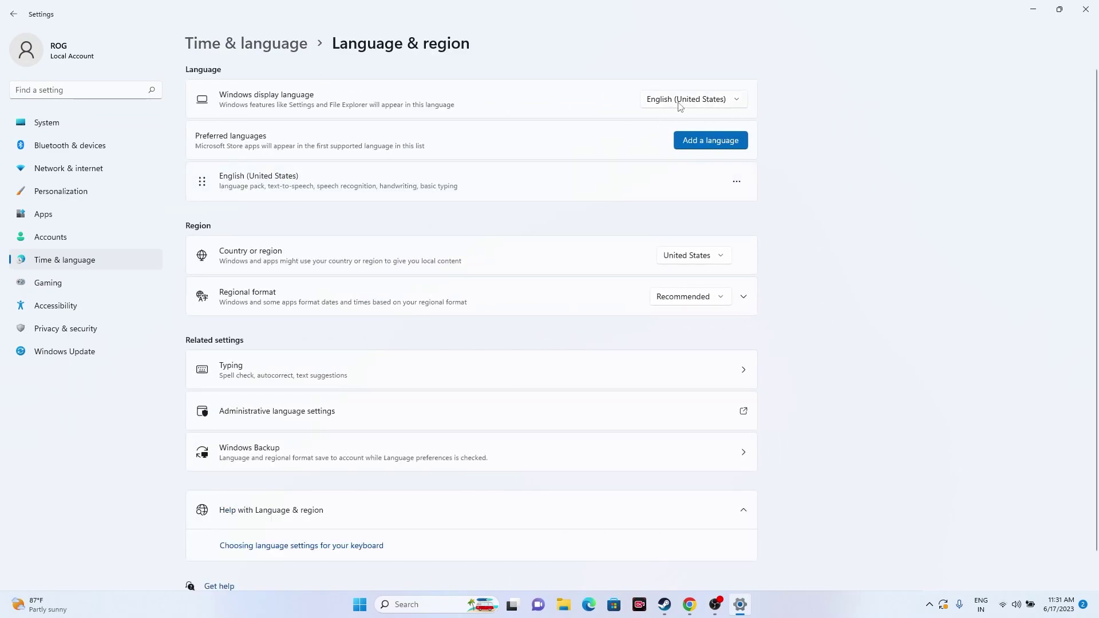
Search the languages available to install for "english" and cancel without adding one.
click(706, 137)
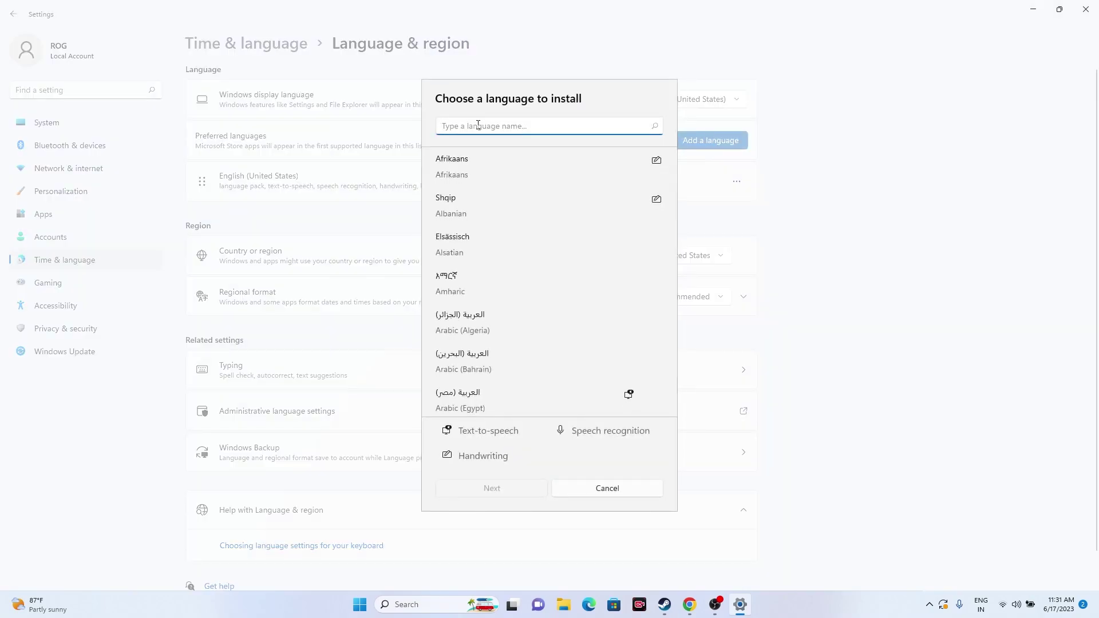
text(en)
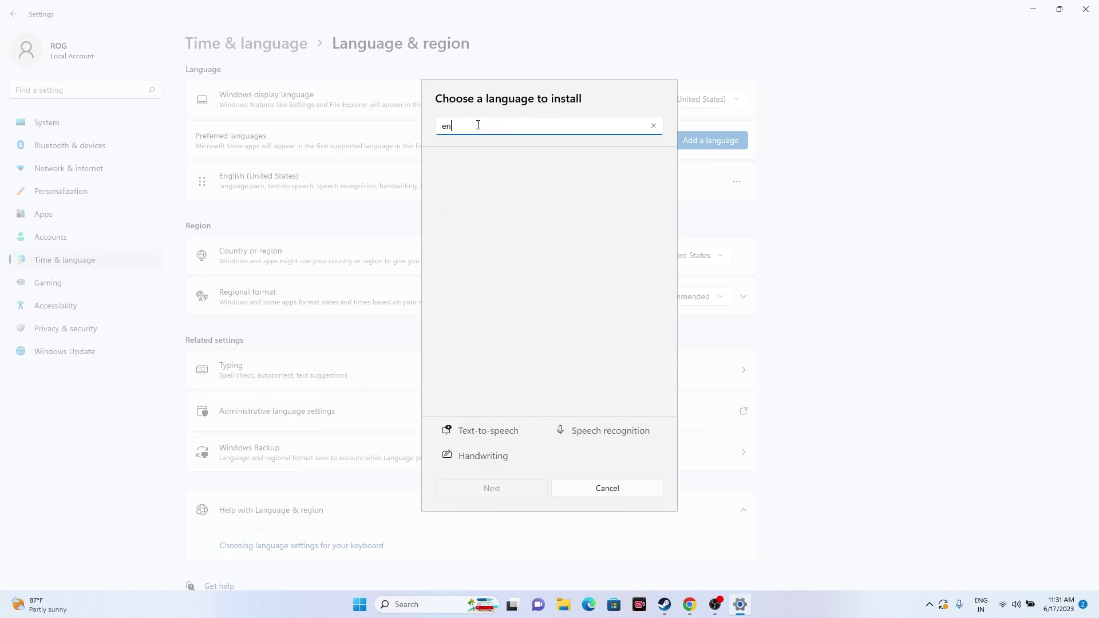
text(glish)
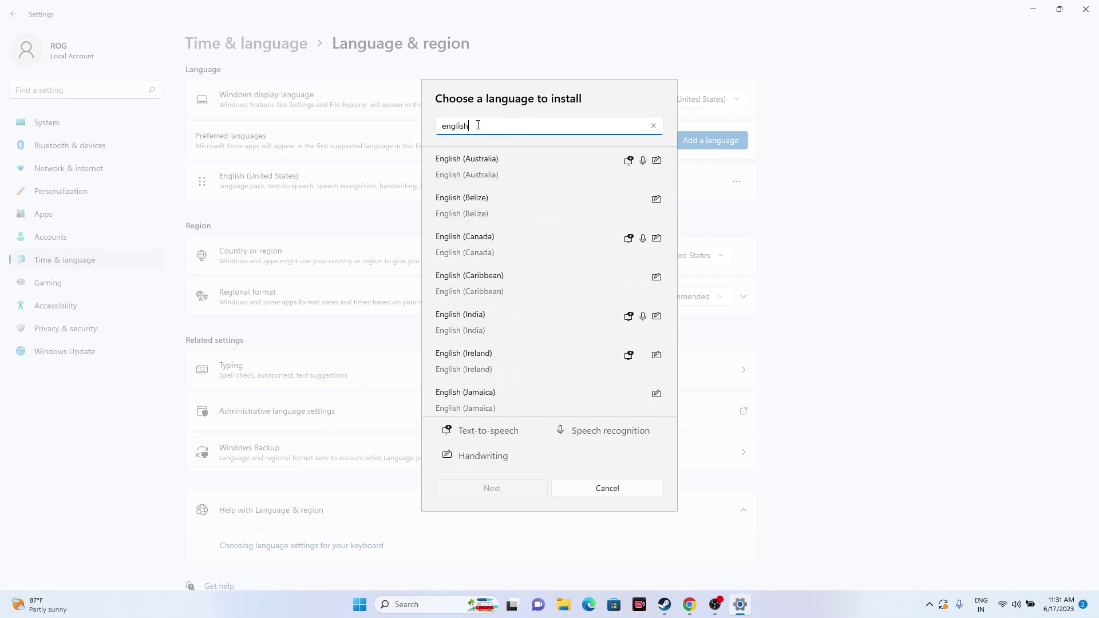
click(656, 489)
Check the Date & time settings under Time & language and close Windows Settings.
click(13, 13)
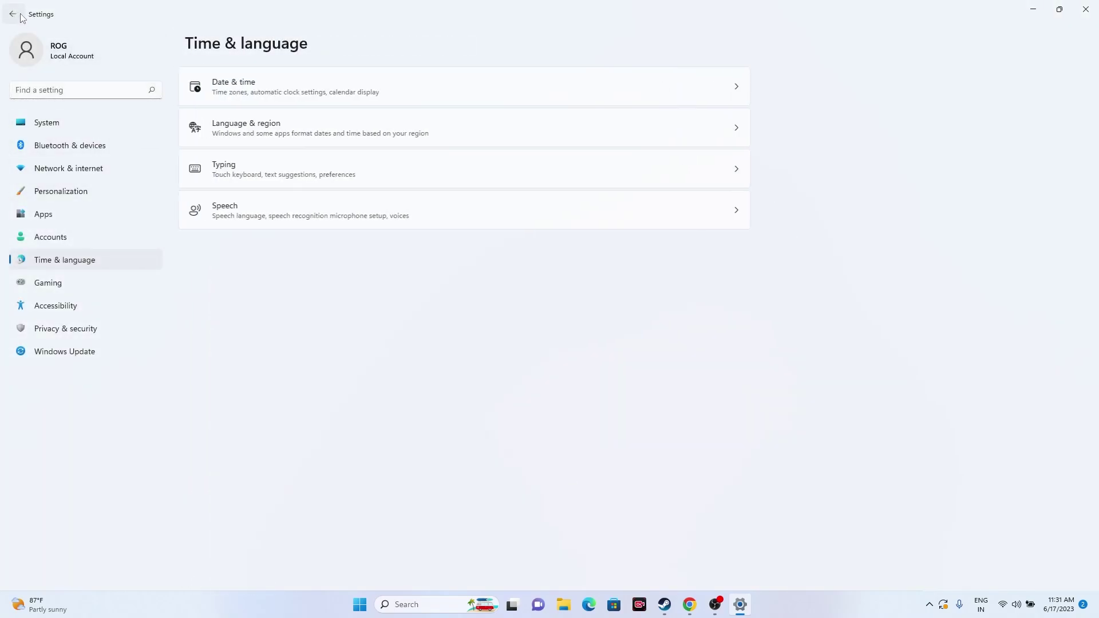
click(345, 87)
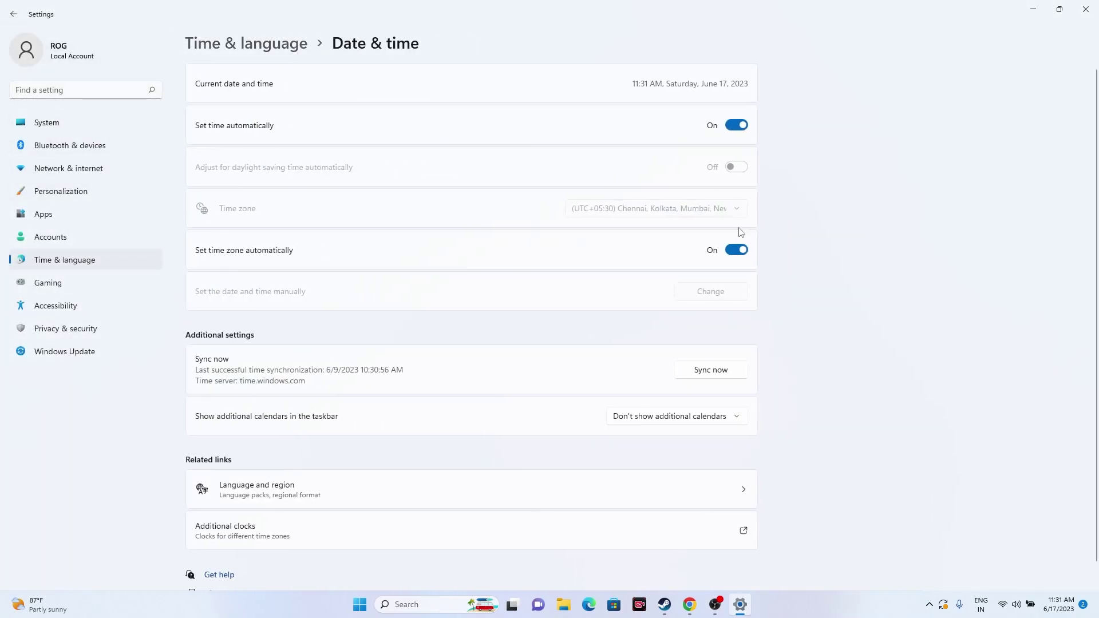
click(15, 20)
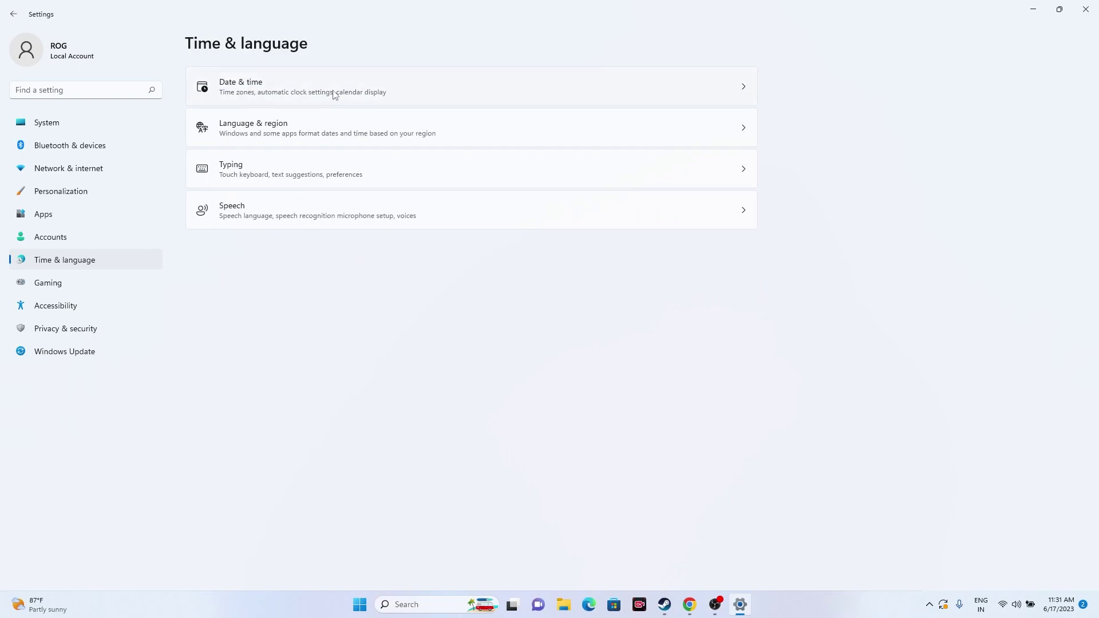
click(335, 94)
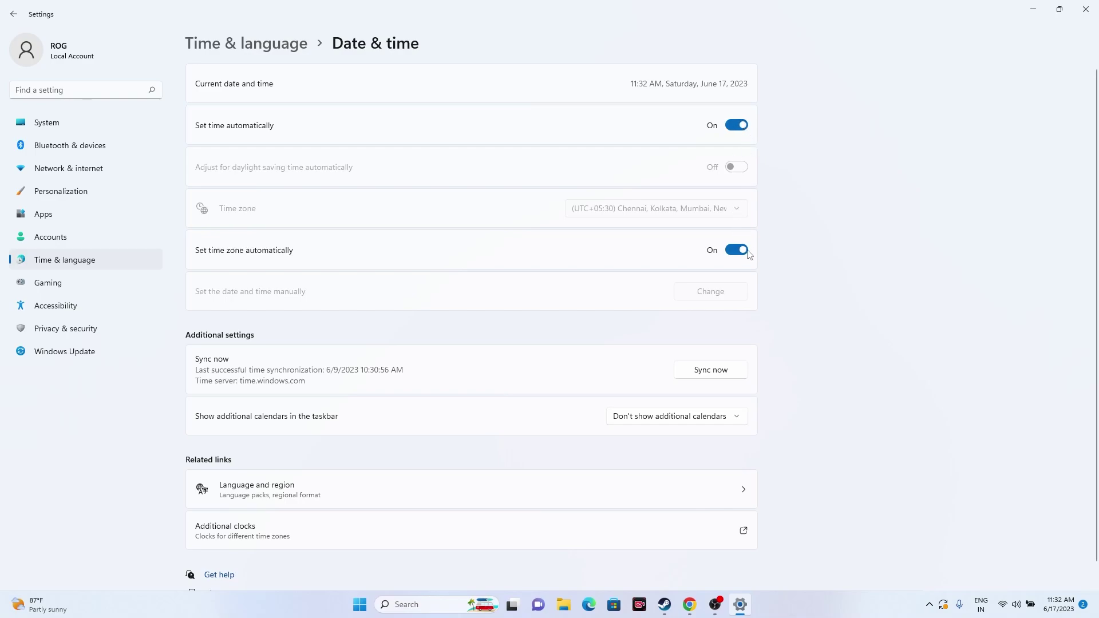
click(1088, 13)
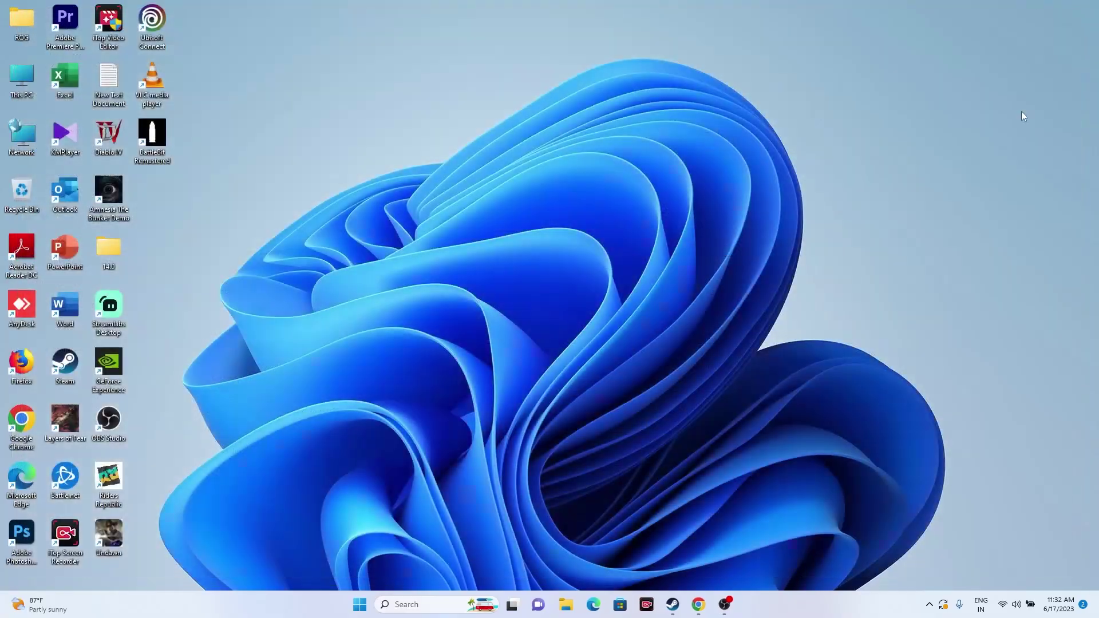
click(677, 605)
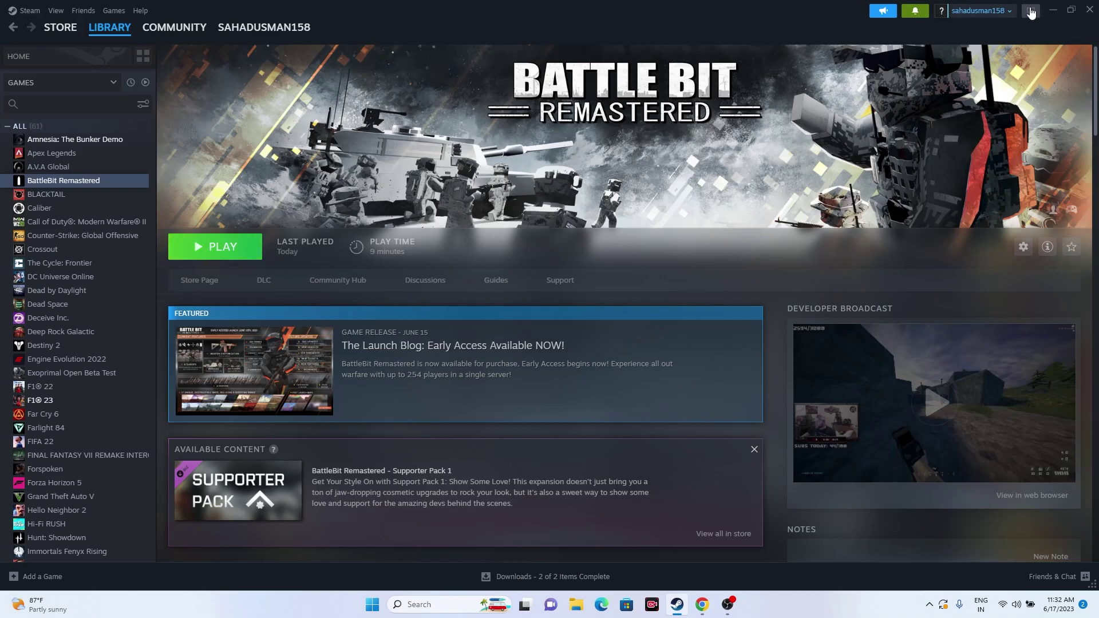
click(1052, 10)
View the contents of the Documents folder in File Explorer and close the window.
click(576, 605)
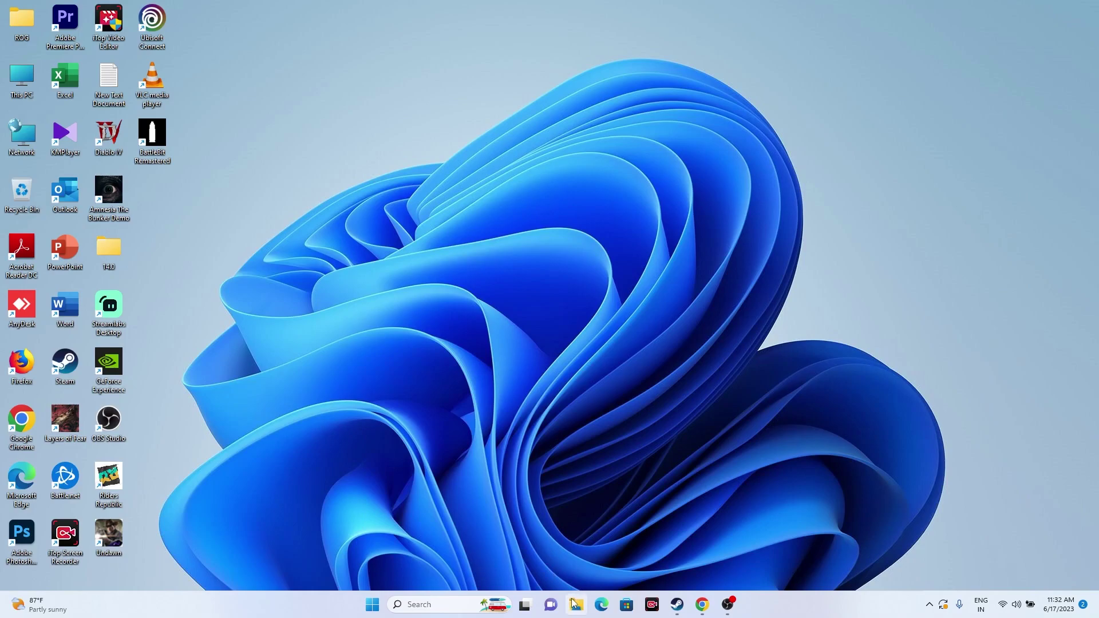
click(46, 308)
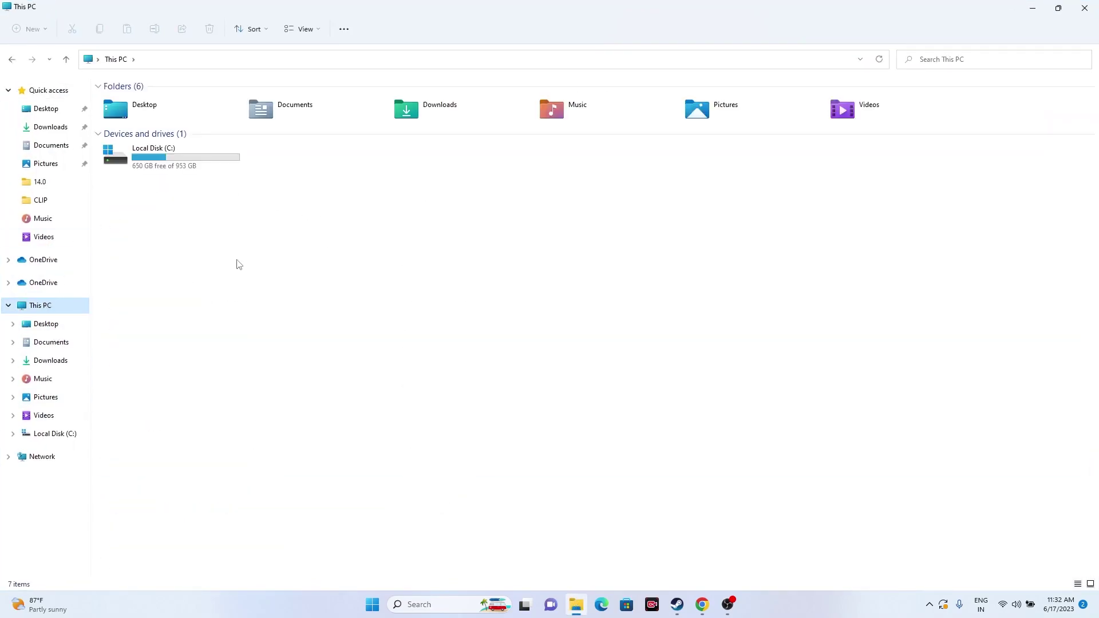
click(64, 146)
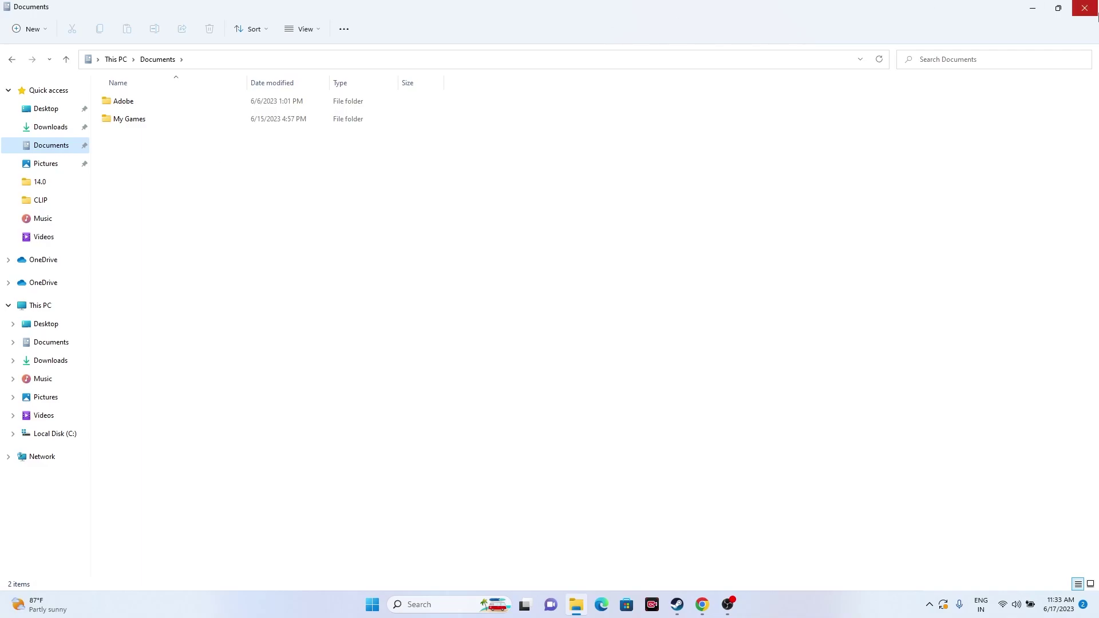
click(1085, 8)
click(678, 605)
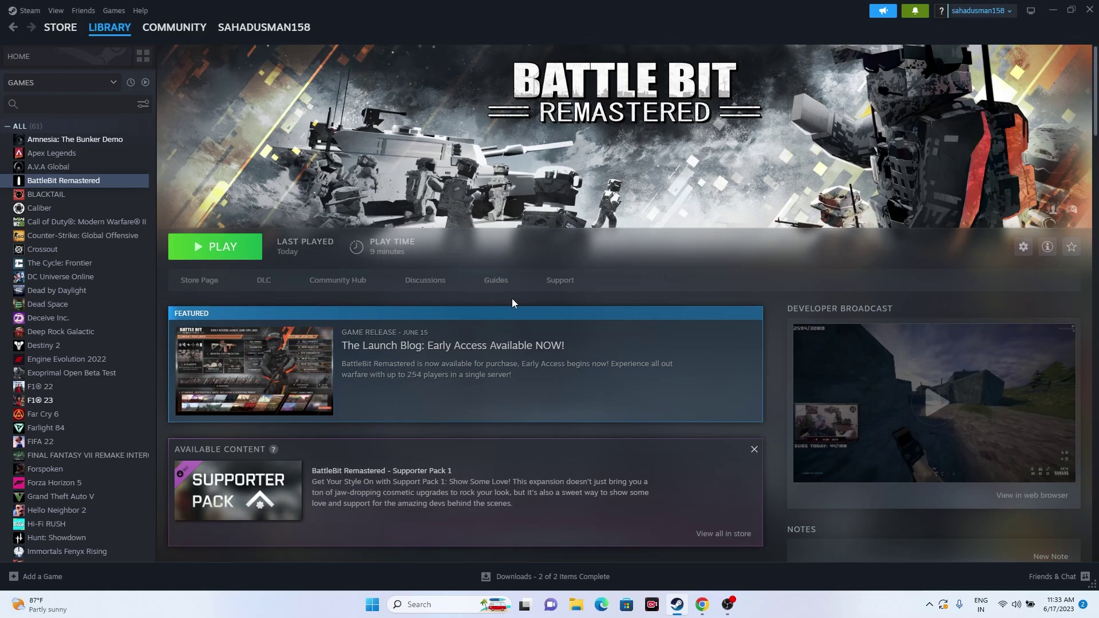
click(1053, 9)
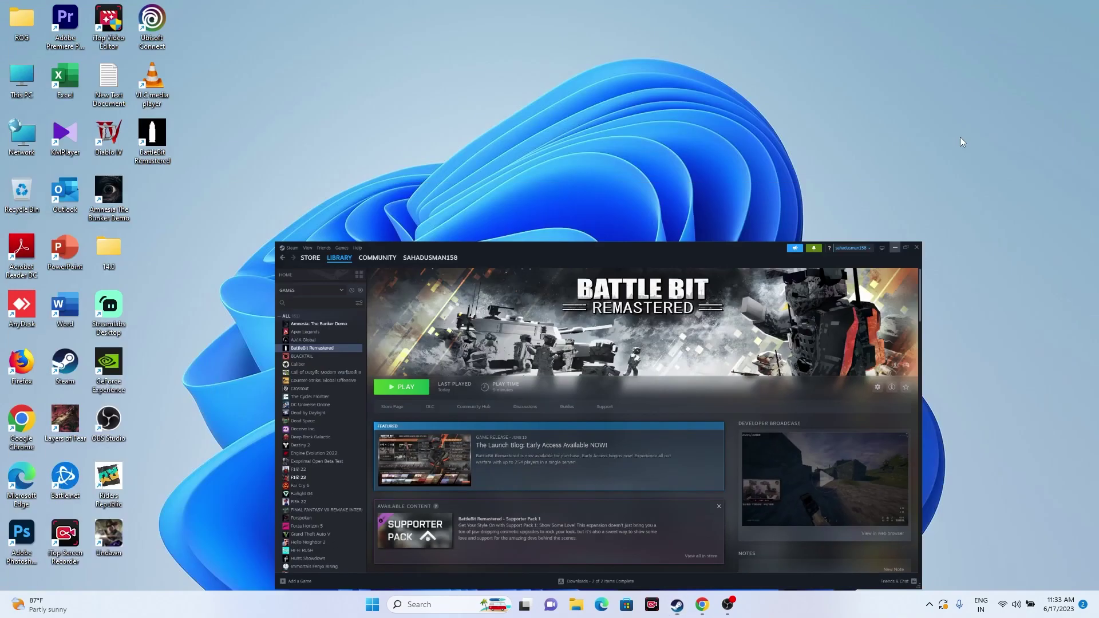
Open Windows Defender Firewall's allowed apps list through Control Panel and unlock its settings for changes.
click(426, 604)
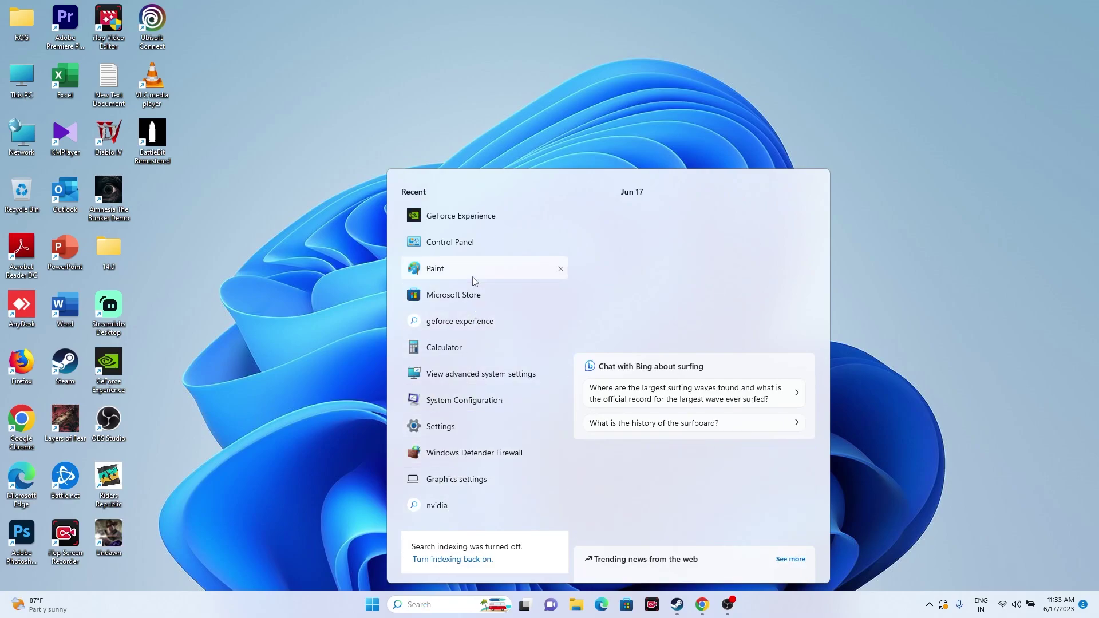
click(473, 247)
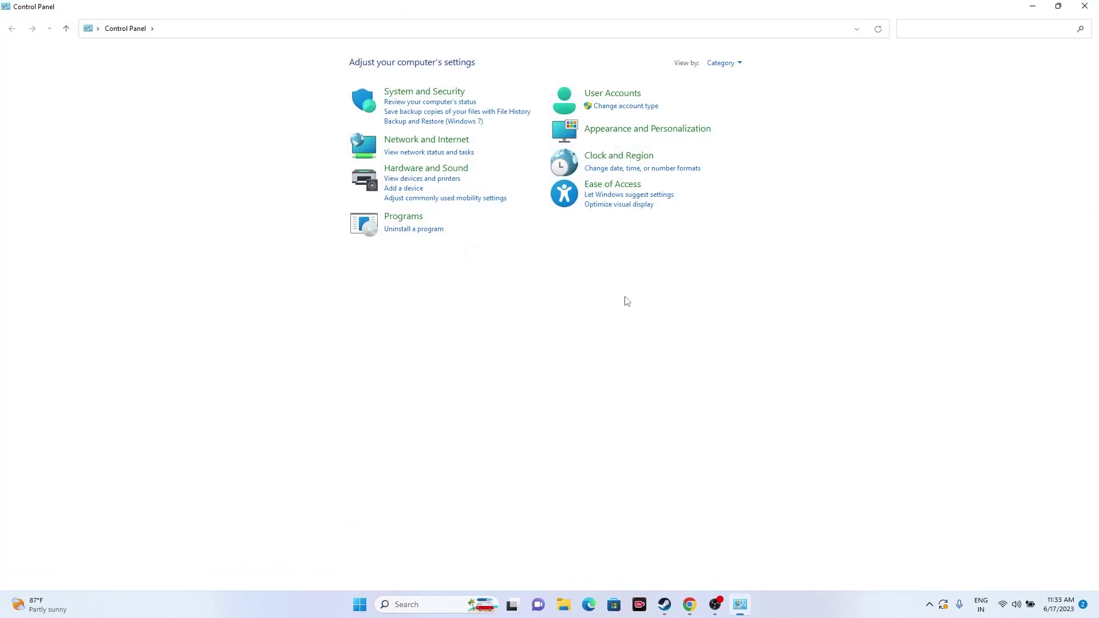
click(422, 92)
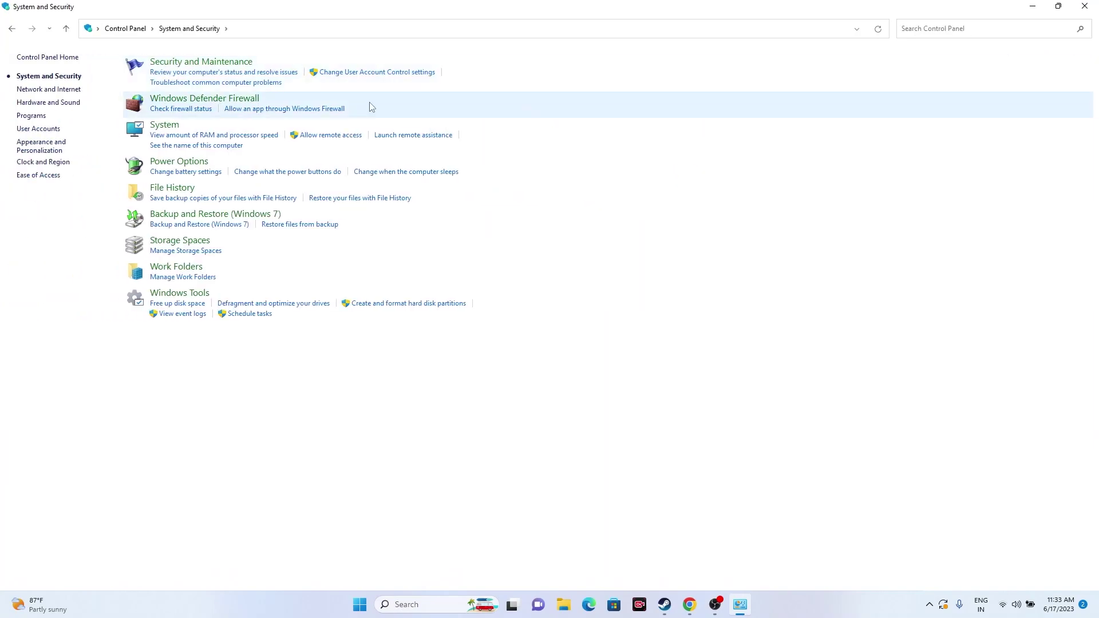
click(221, 99)
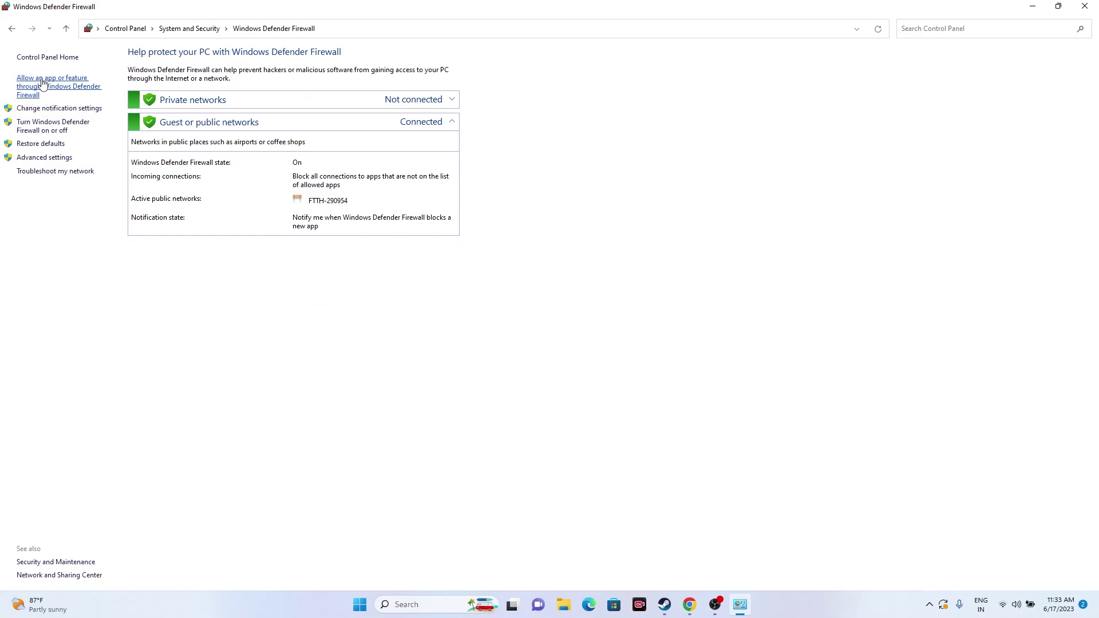
click(42, 83)
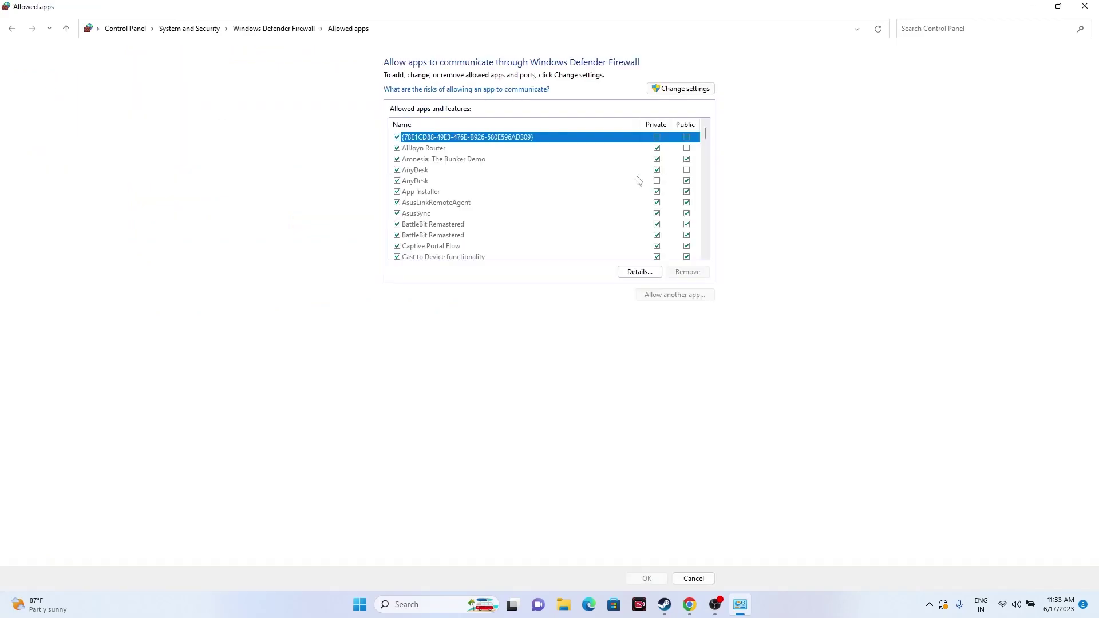
scroll(470, 154, down, 2)
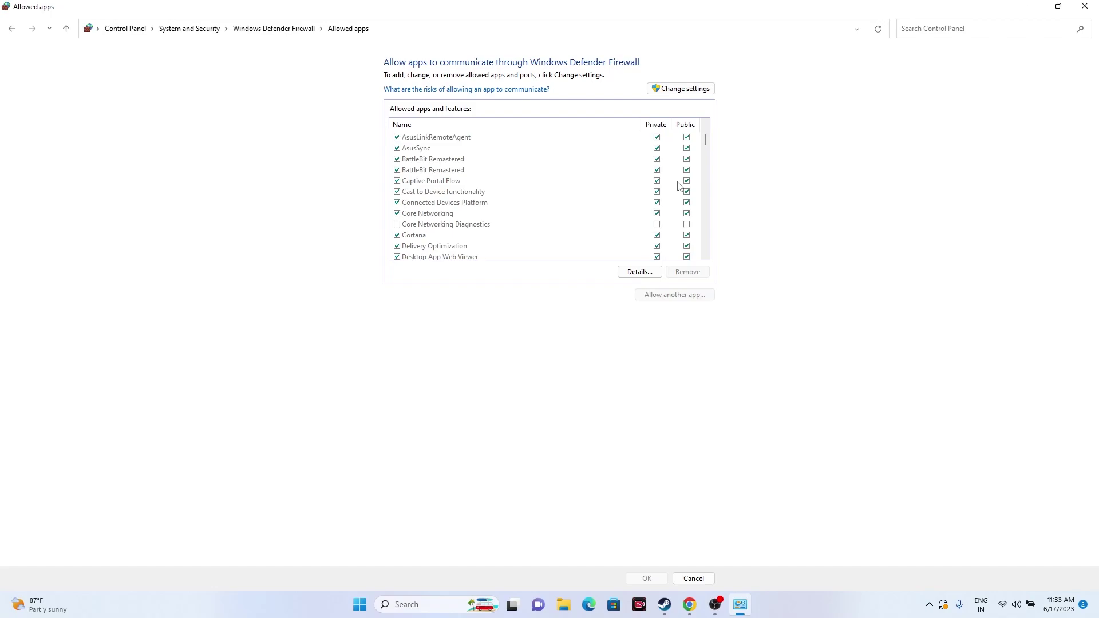
click(693, 92)
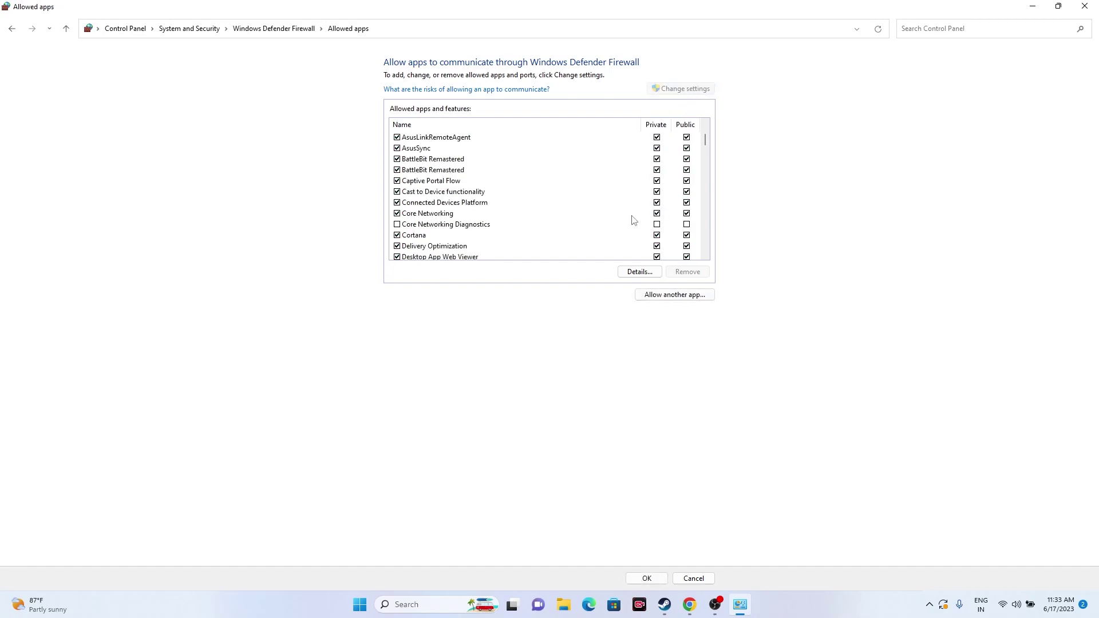
Start allowing another app and browse to Program Files (x86)\Steam\steamapps\common on the C: drive.
click(667, 295)
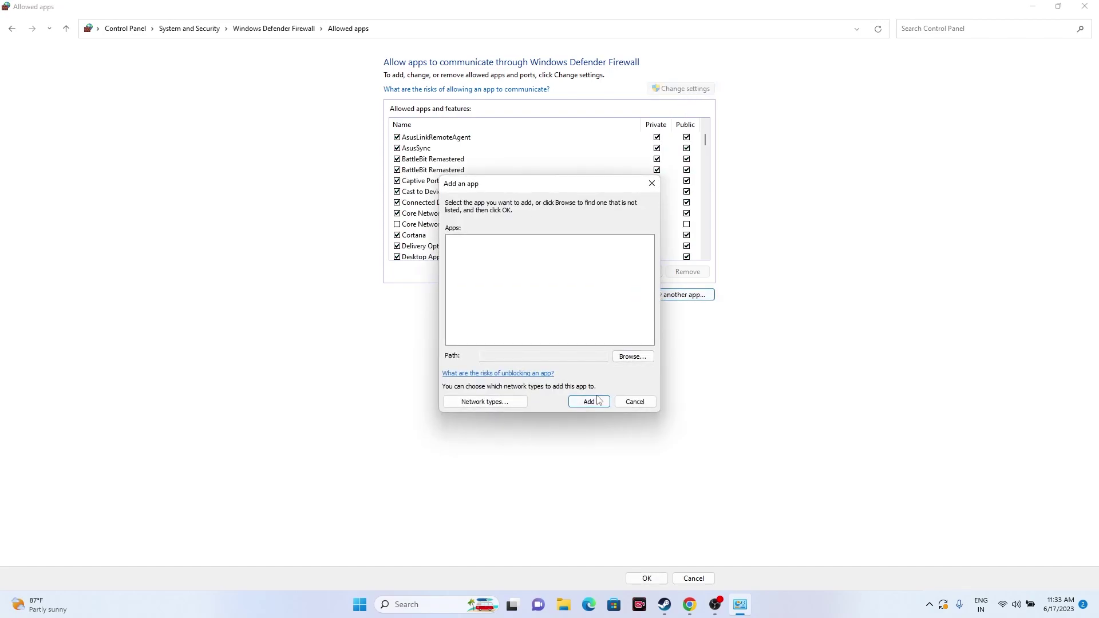
click(630, 356)
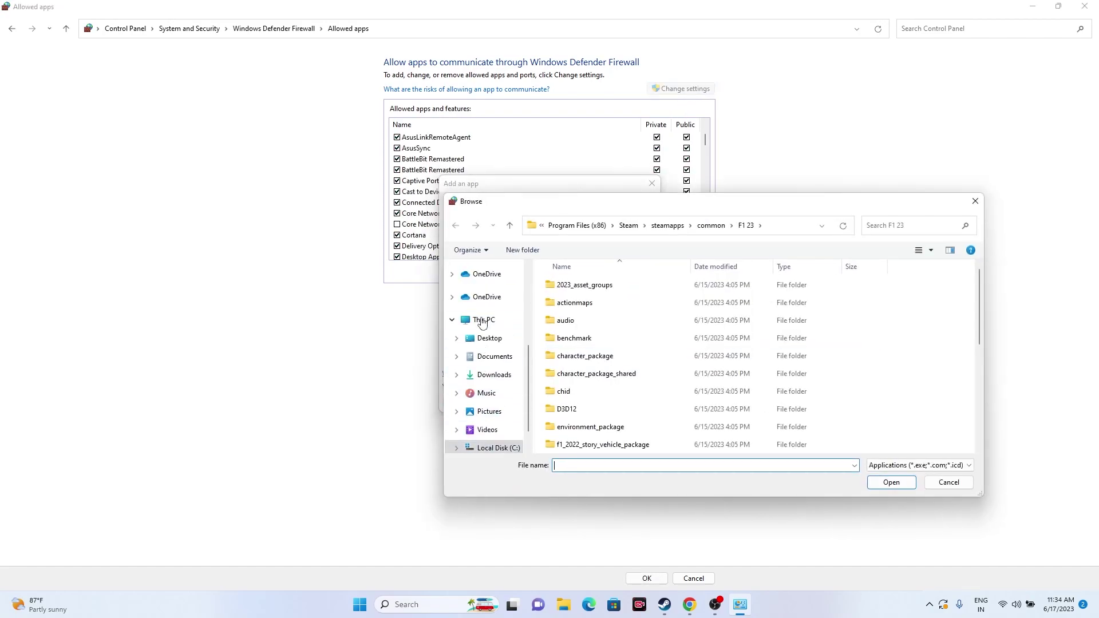
click(481, 322)
double_click(613, 367)
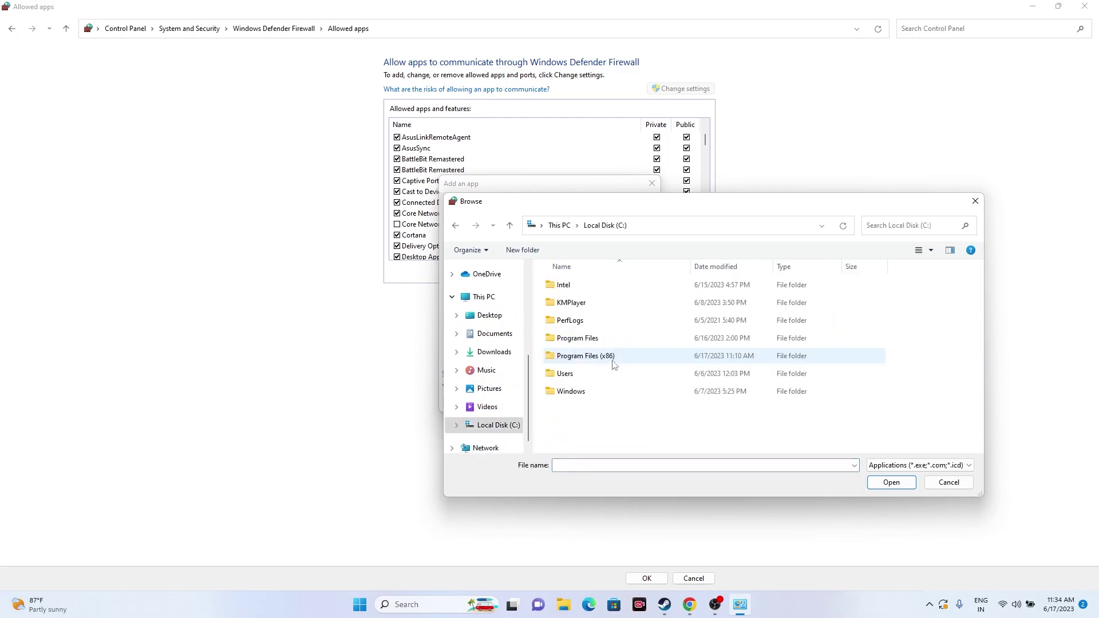
double_click(585, 356)
scroll(590, 321, down, 5)
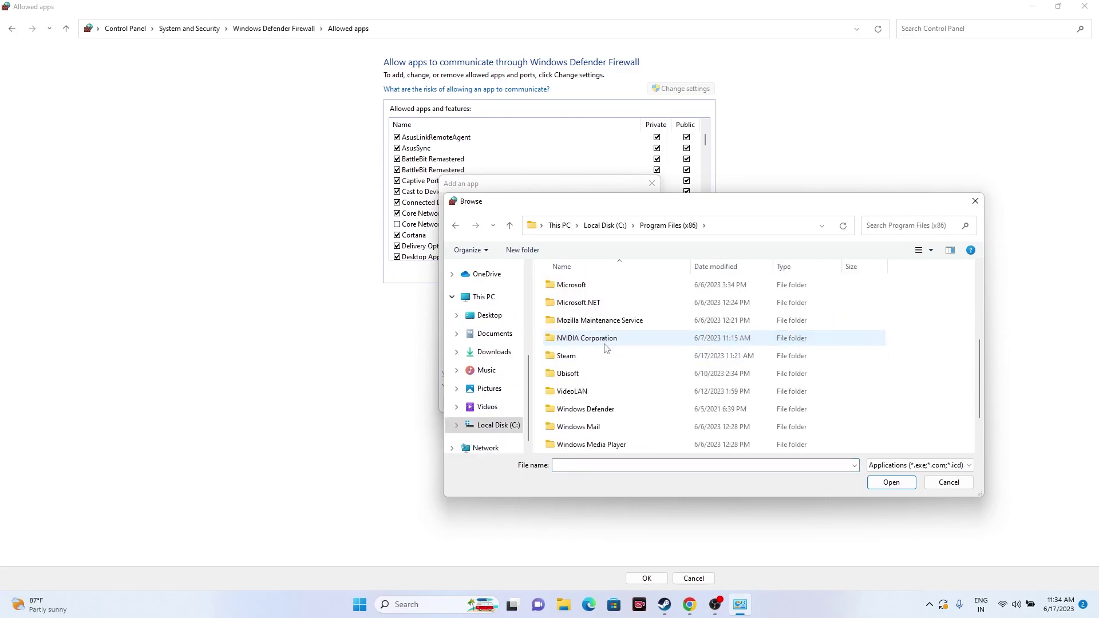
double_click(590, 305)
scroll(597, 396, down, 3)
double_click(596, 409)
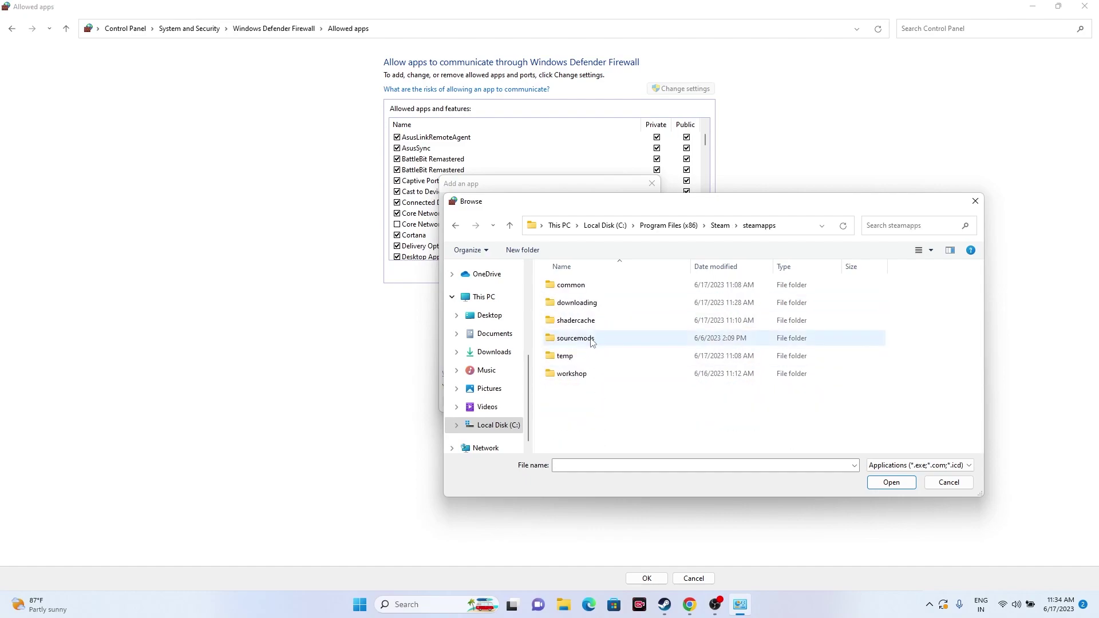
double_click(584, 285)
scroll(596, 341, down, 1)
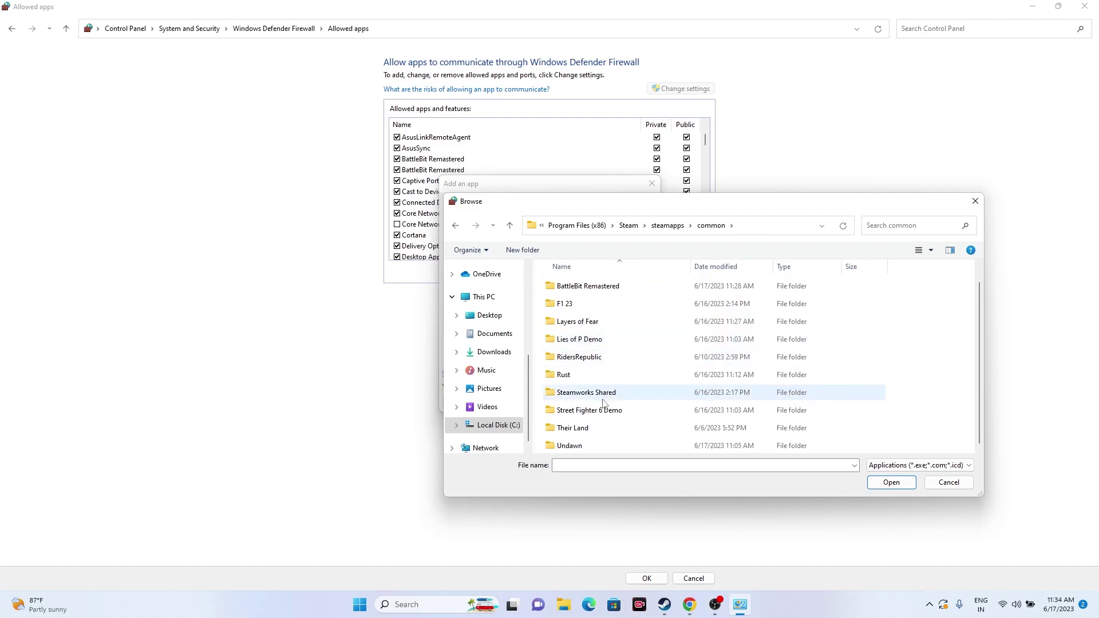
Add the BattleBit application from the BattleBit Remastered folder to the allowed apps and close the firewall window.
double_click(599, 288)
click(595, 325)
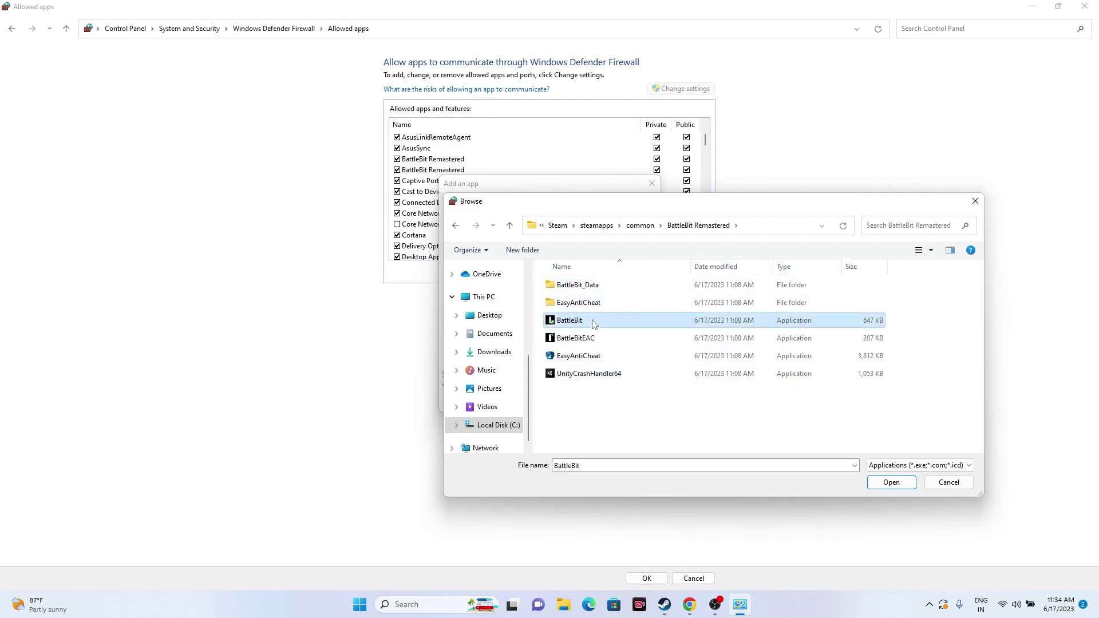
click(891, 483)
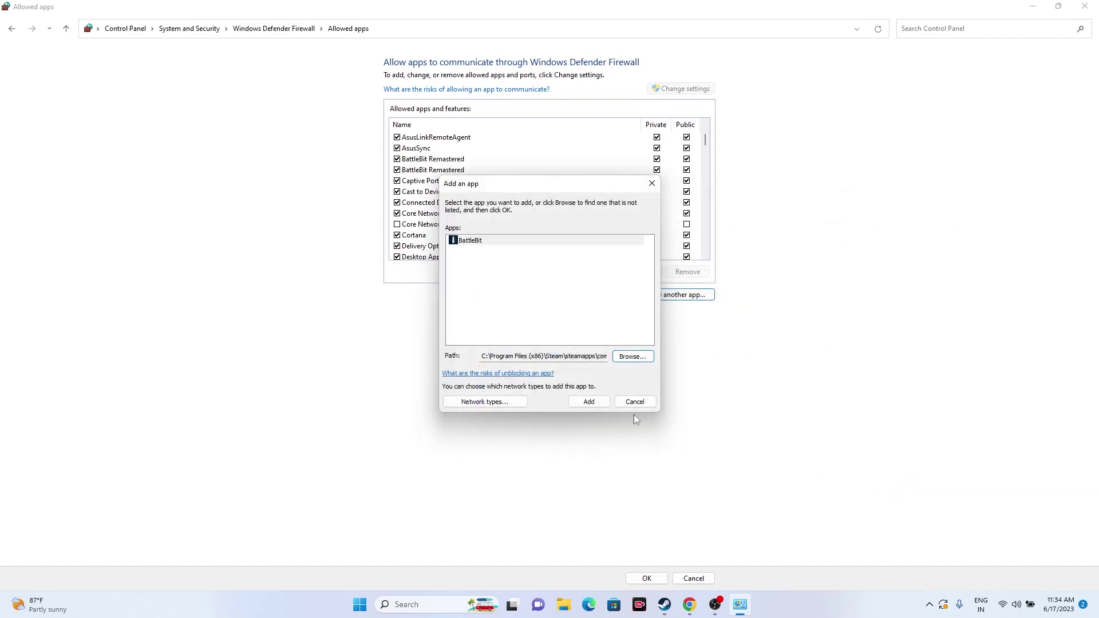
click(589, 402)
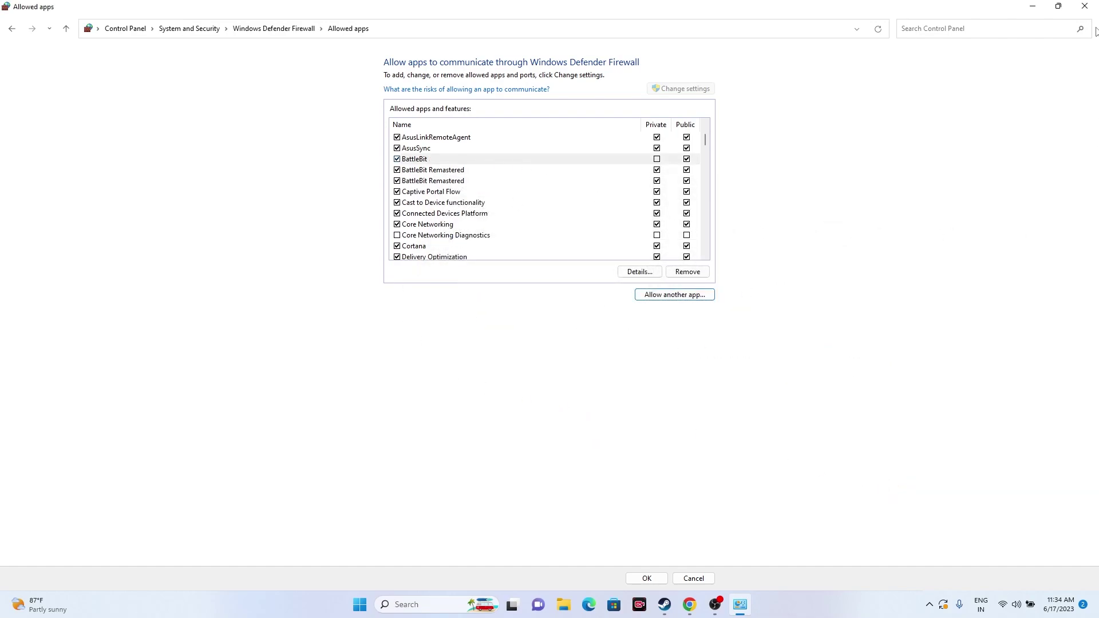
click(1085, 7)
click(677, 605)
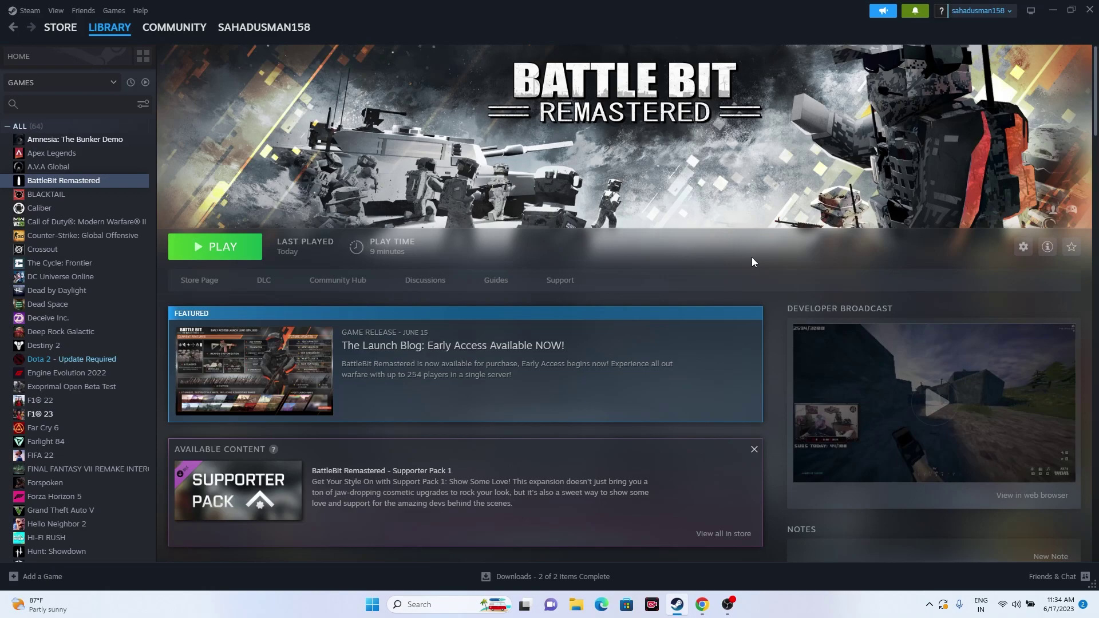
click(1052, 10)
Disable all services in System Configuration with the Microsoft services hidden, and apply the change.
click(430, 605)
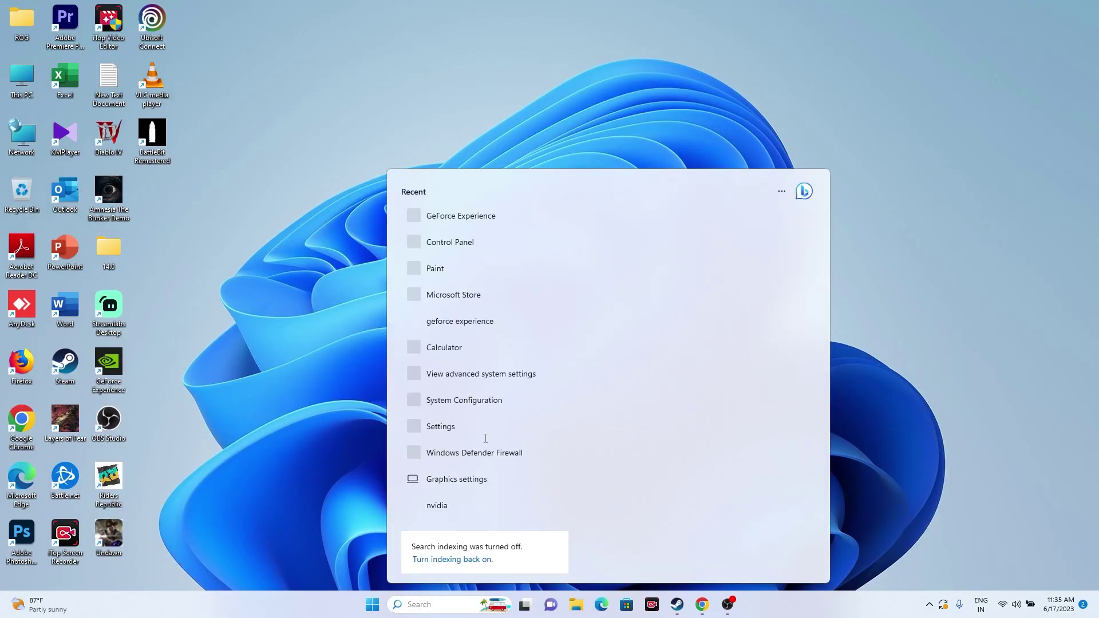
click(482, 406)
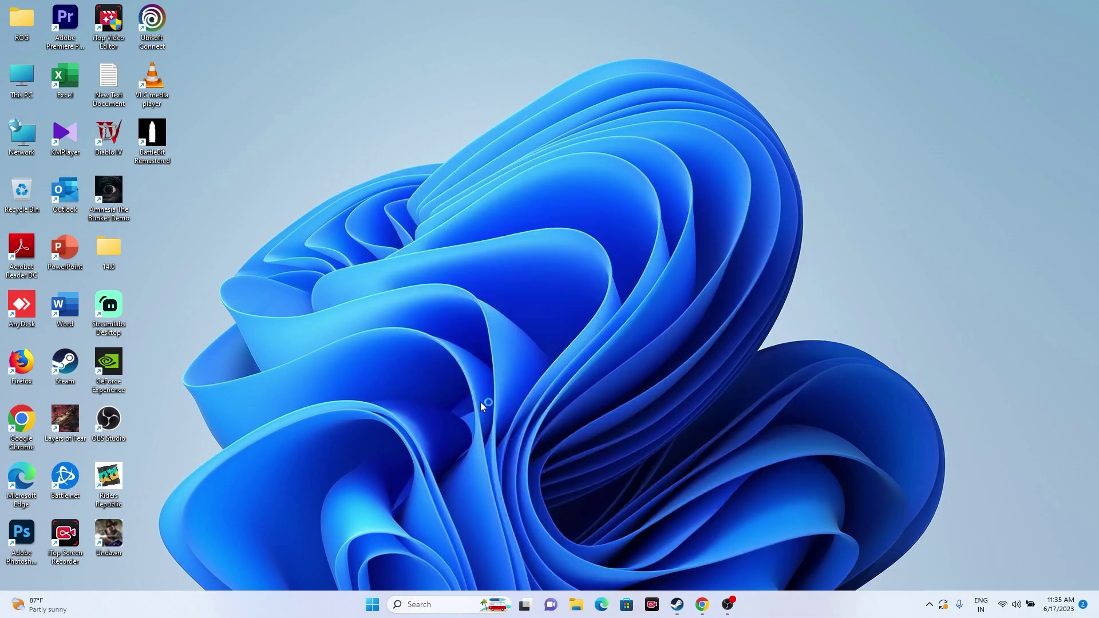
click(463, 214)
click(674, 362)
click(434, 374)
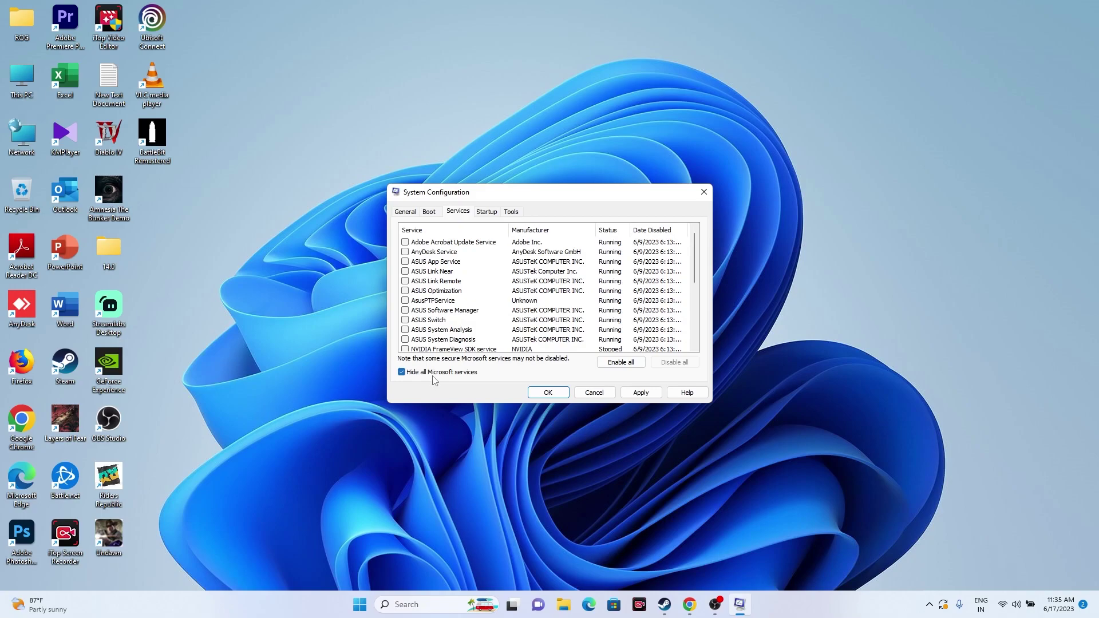
click(641, 393)
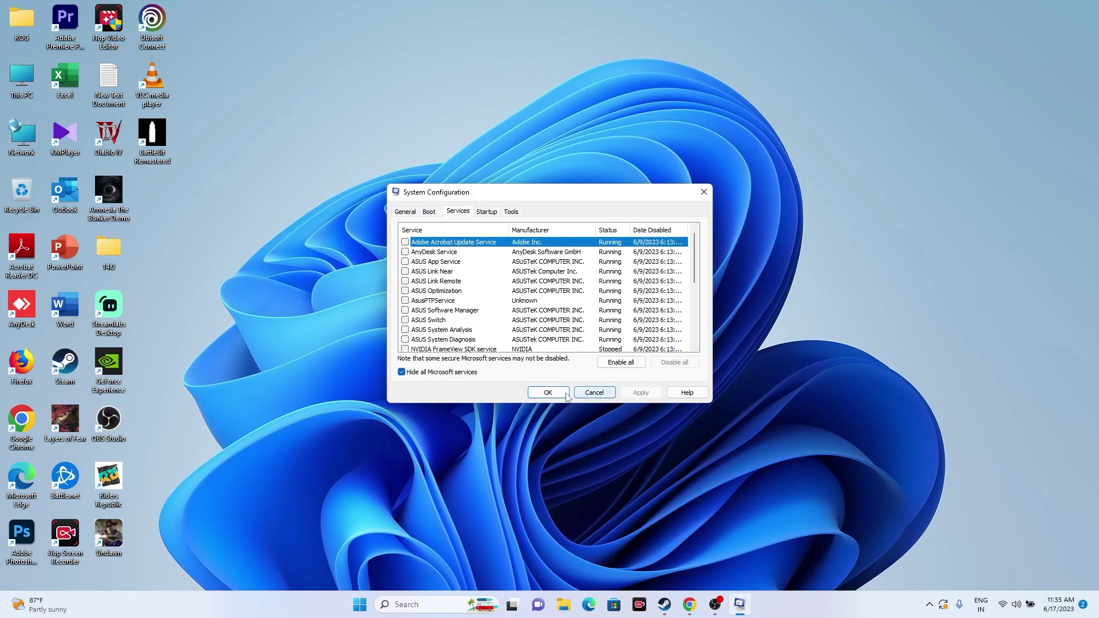
Confirm the System Configuration changes and exit without restarting the computer.
click(548, 393)
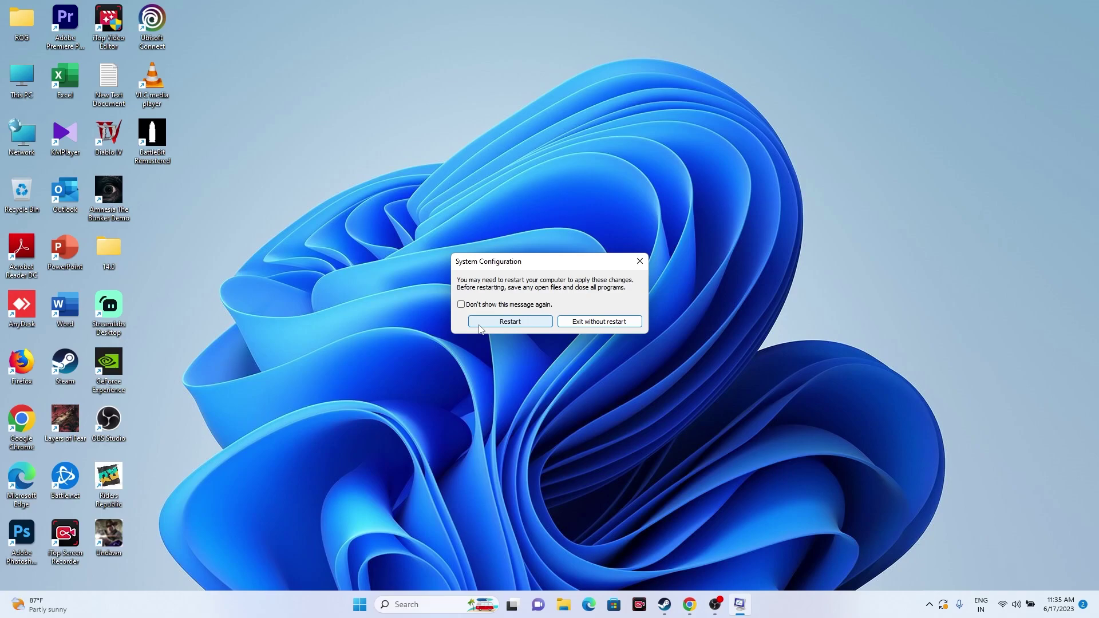
click(622, 324)
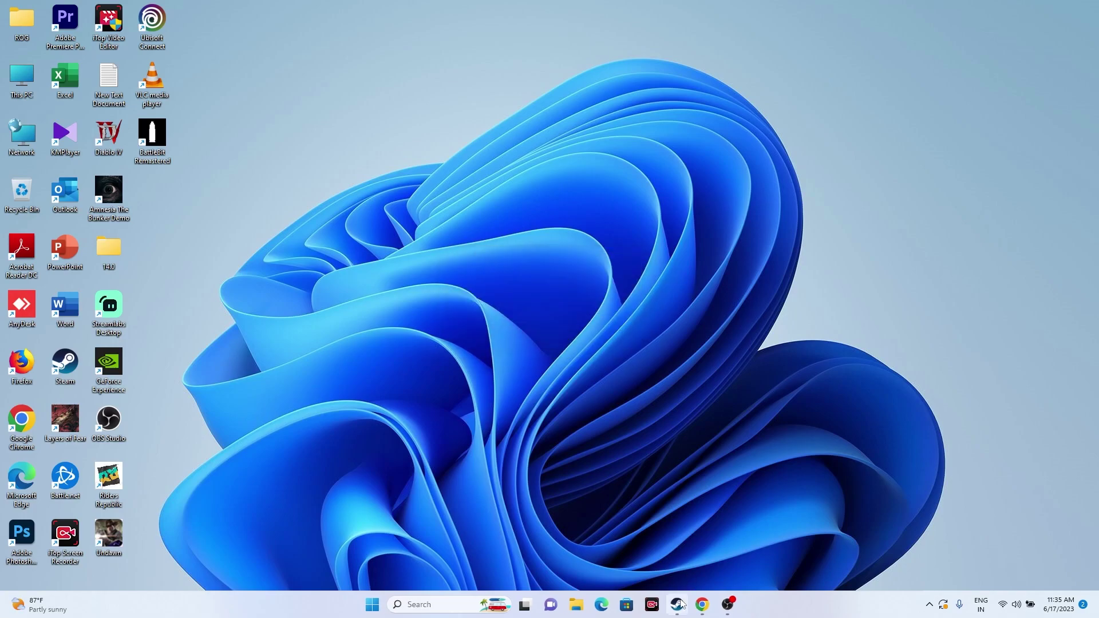
Switch to Steam, enter a -dx DirectX launch option in BattleBit Remastered's properties, and minimize Steam.
click(678, 604)
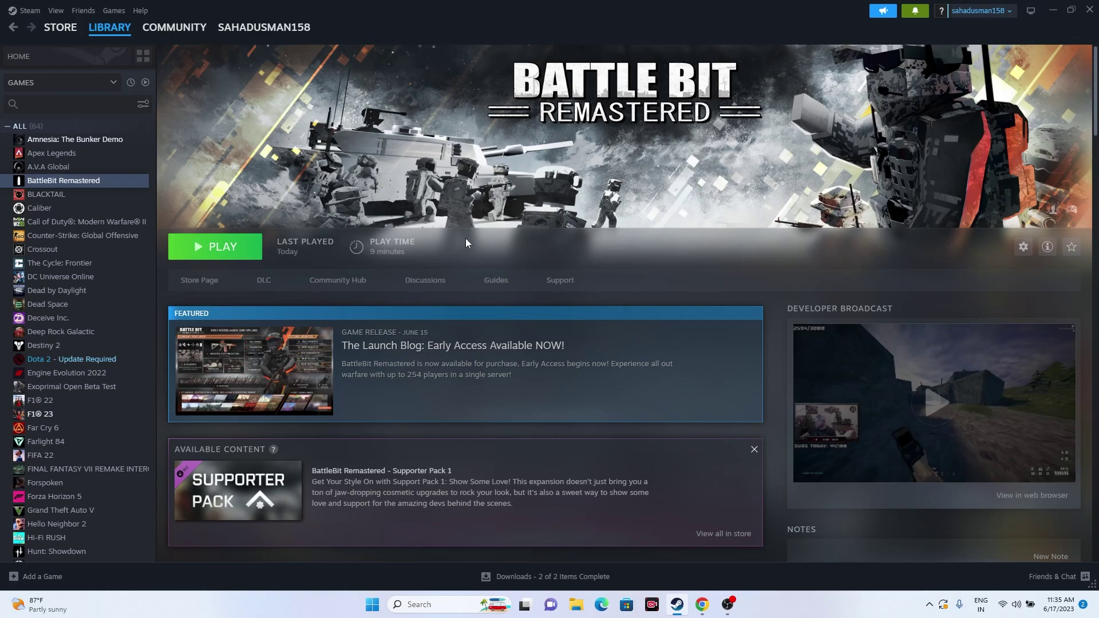
right_click(95, 182)
click(117, 266)
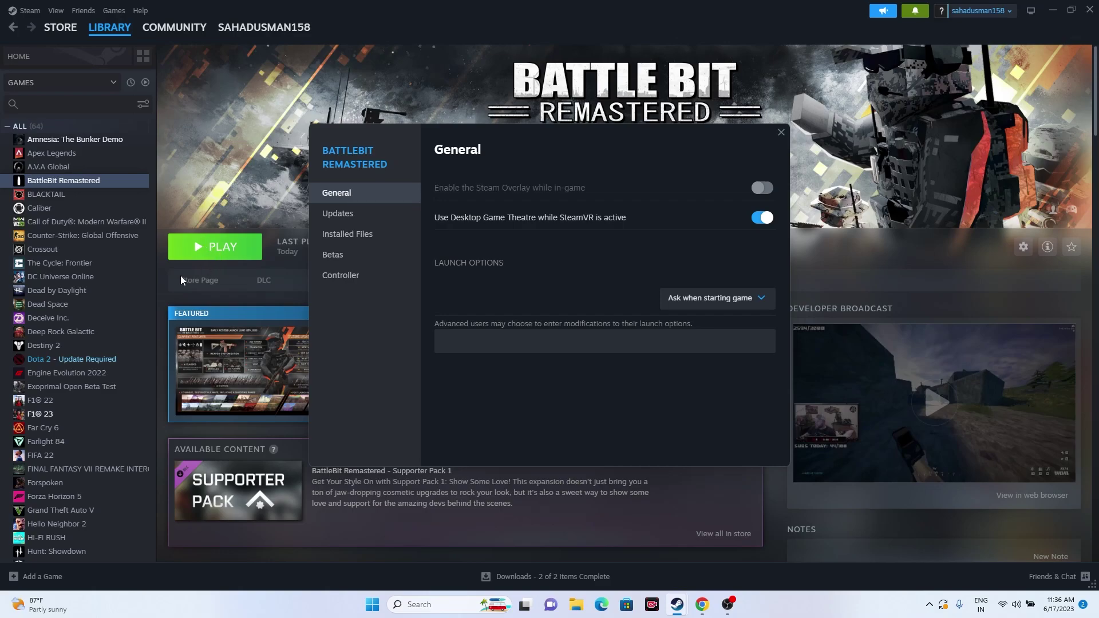
click(459, 342)
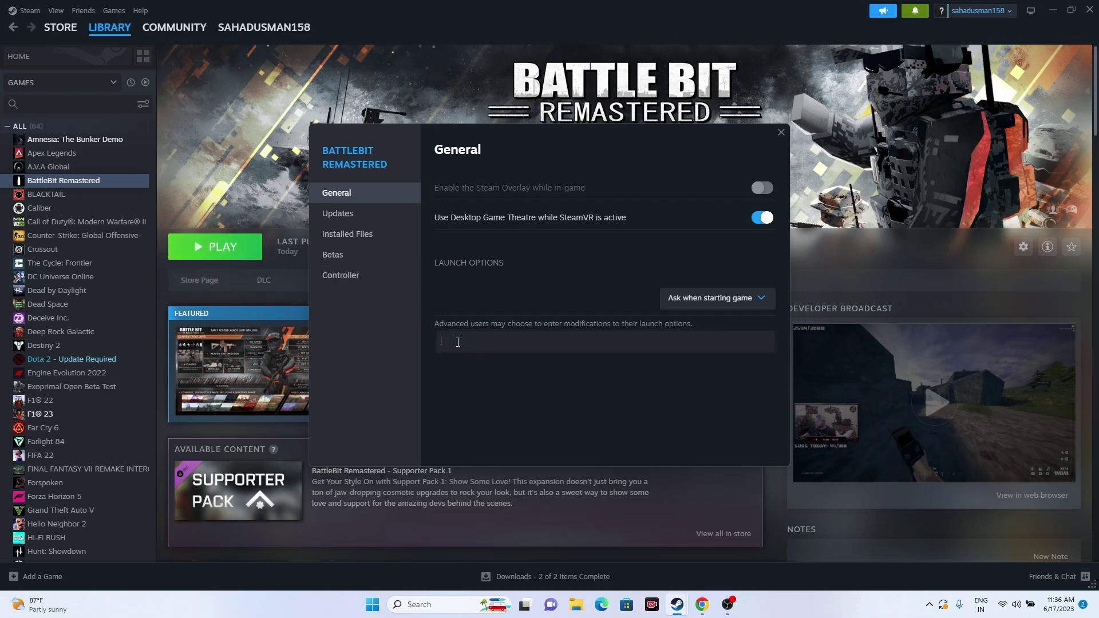
text(-dx112)
click(781, 132)
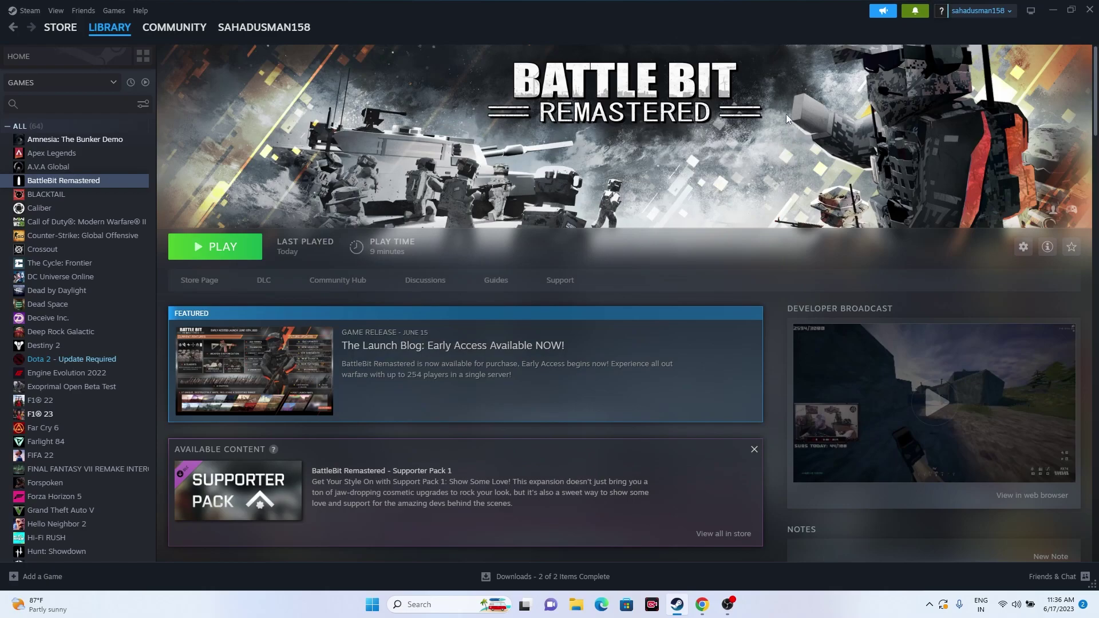
click(1052, 10)
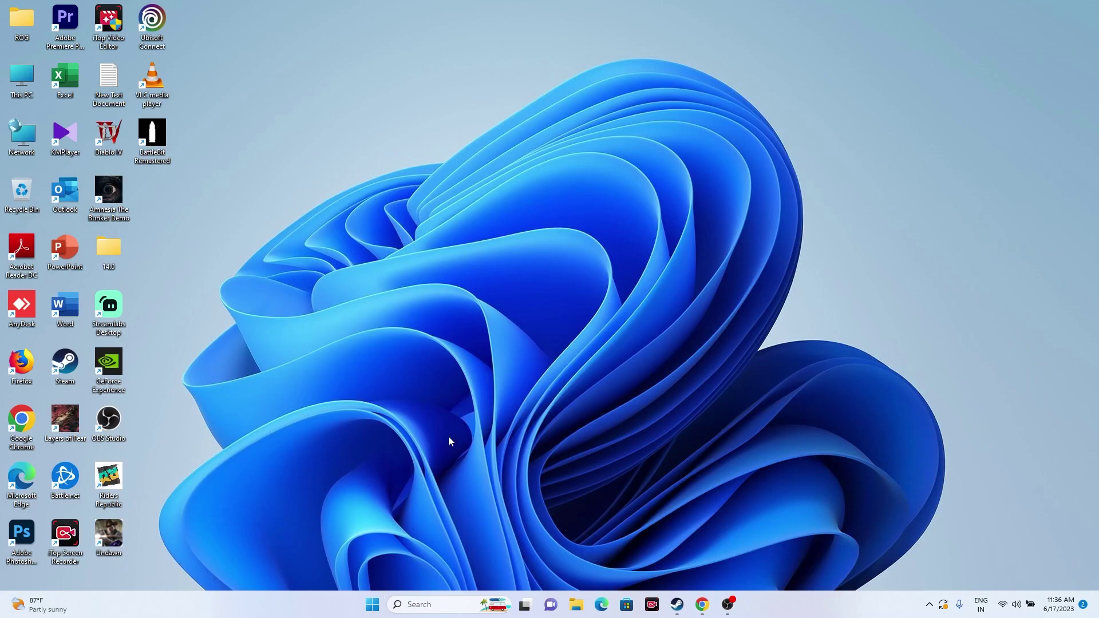
Open Task Manager to check the running apps, and close it again.
right_click(372, 605)
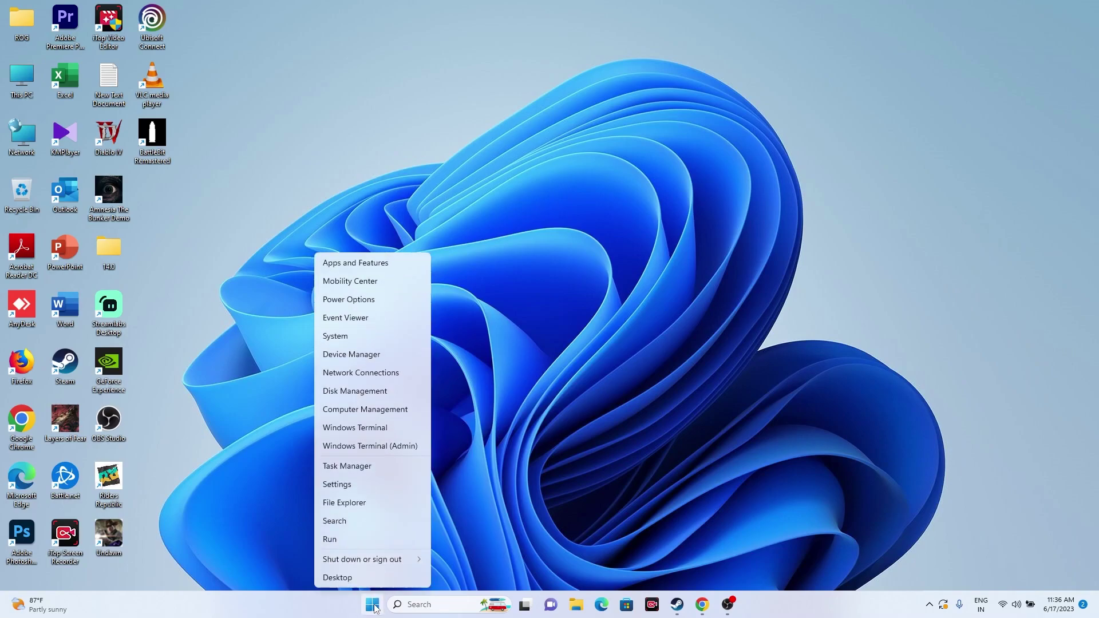
click(363, 470)
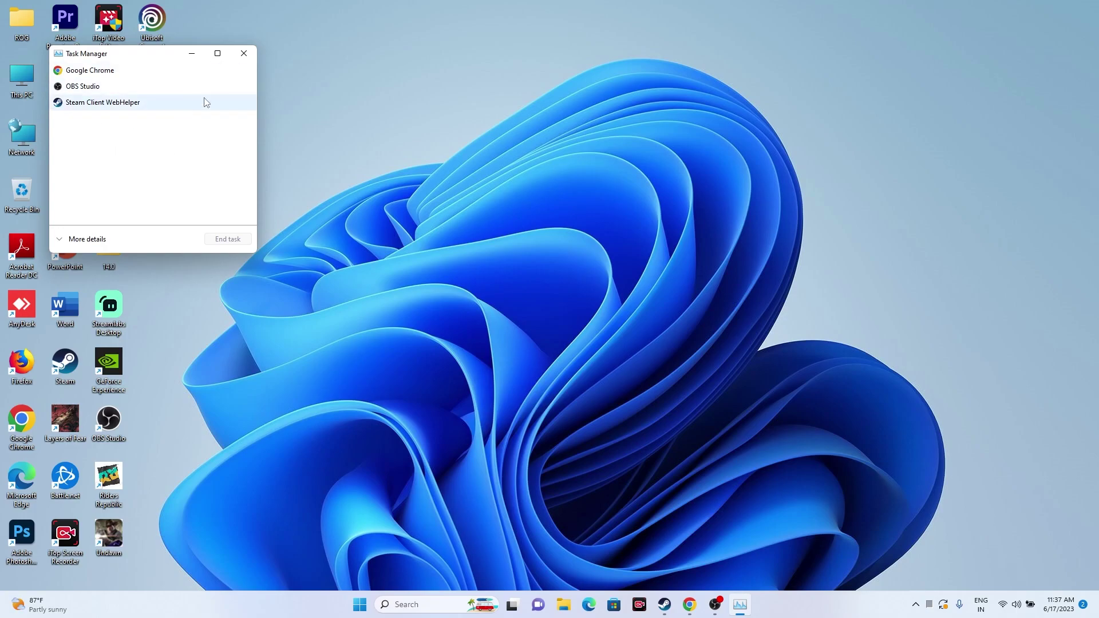
click(243, 54)
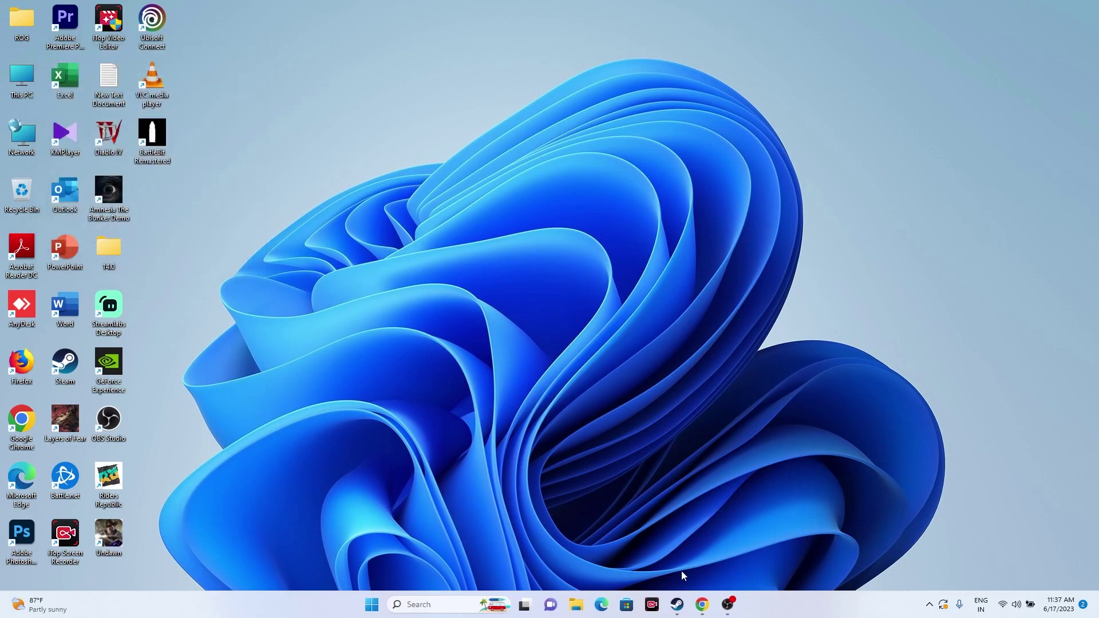
click(677, 605)
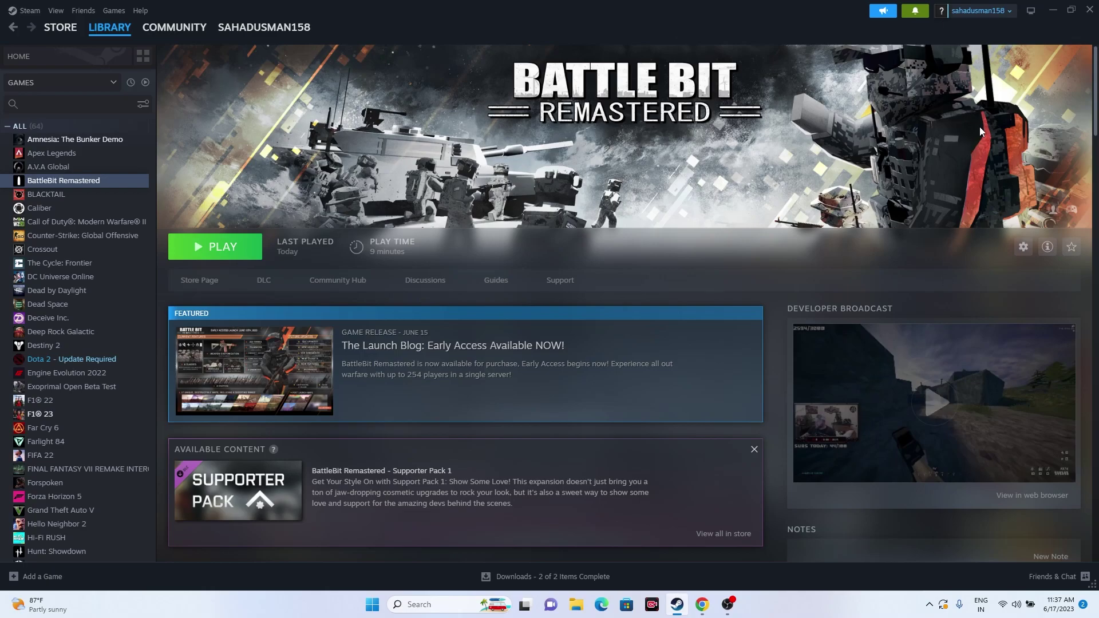
click(1051, 11)
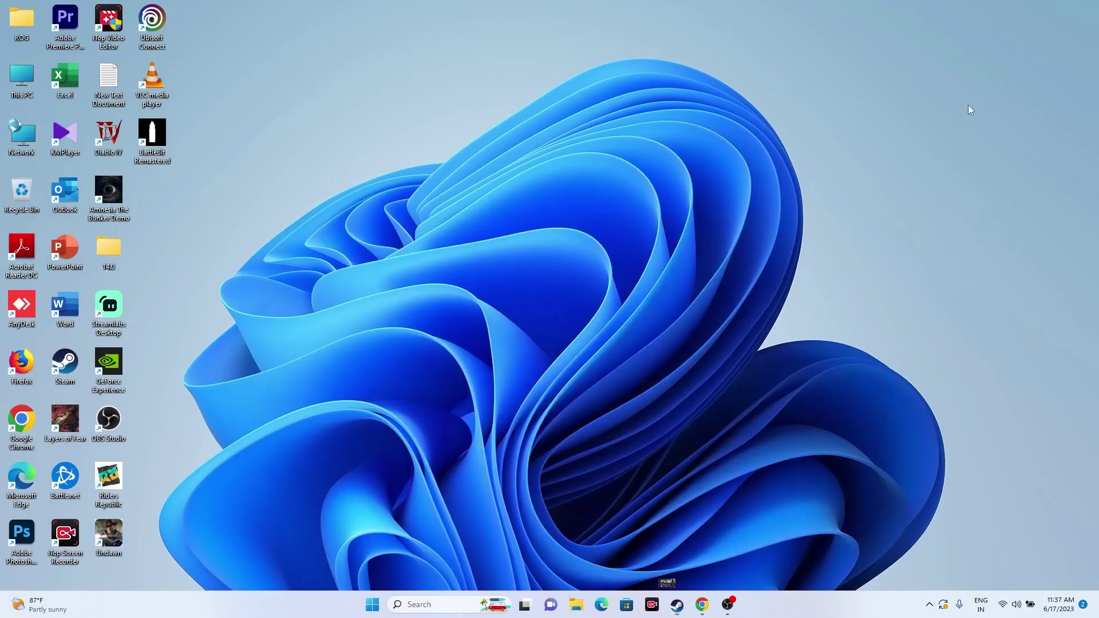
Open the Windows Graphics settings and start browsing for a desktop app to add to the custom options.
click(438, 606)
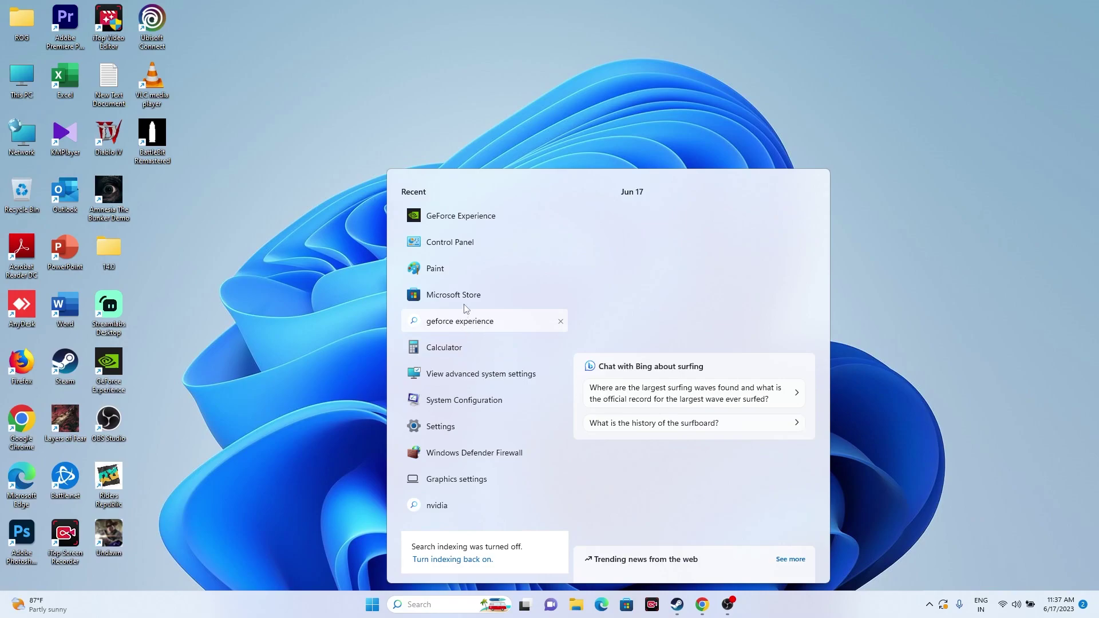
click(474, 479)
scroll(485, 260, down, 1)
scroll(485, 260, down, 3)
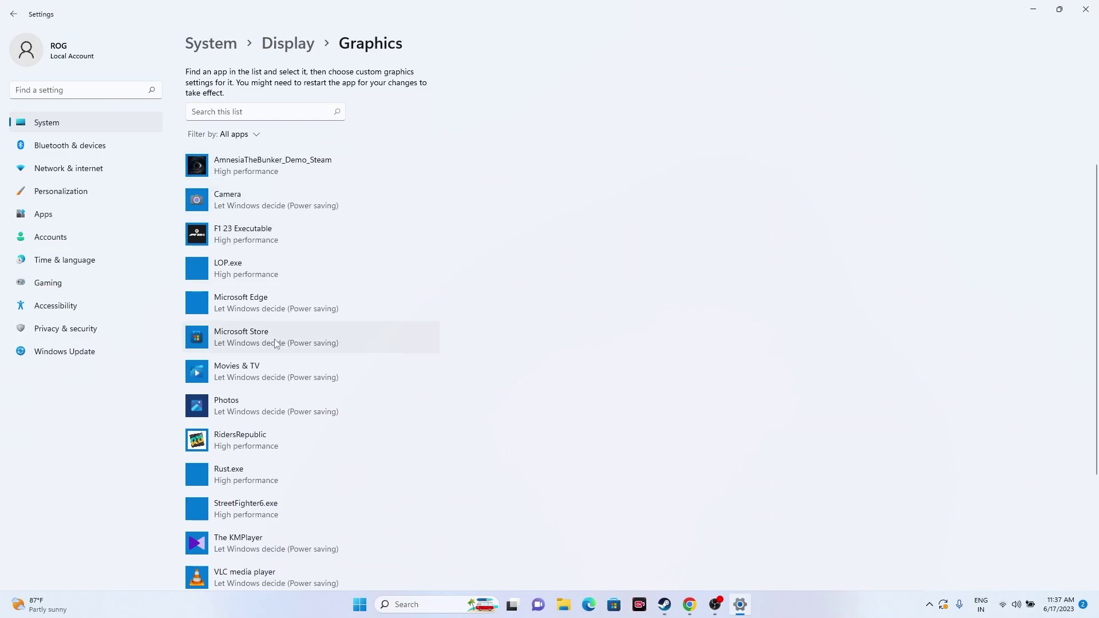
scroll(389, 441, down, 4)
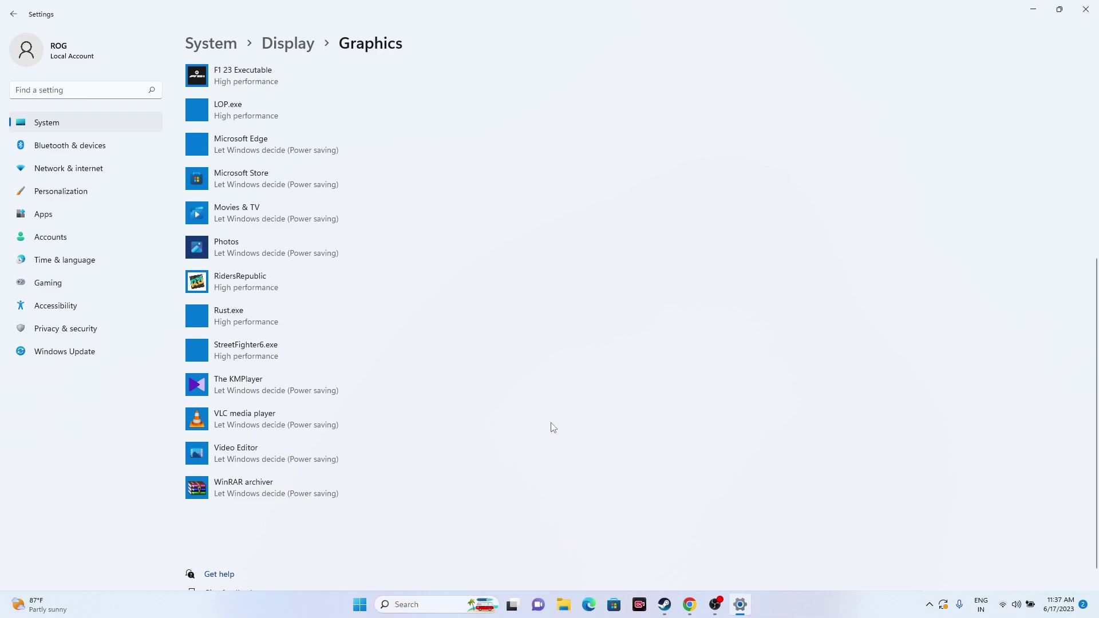
scroll(550, 427, up, 6)
click(232, 208)
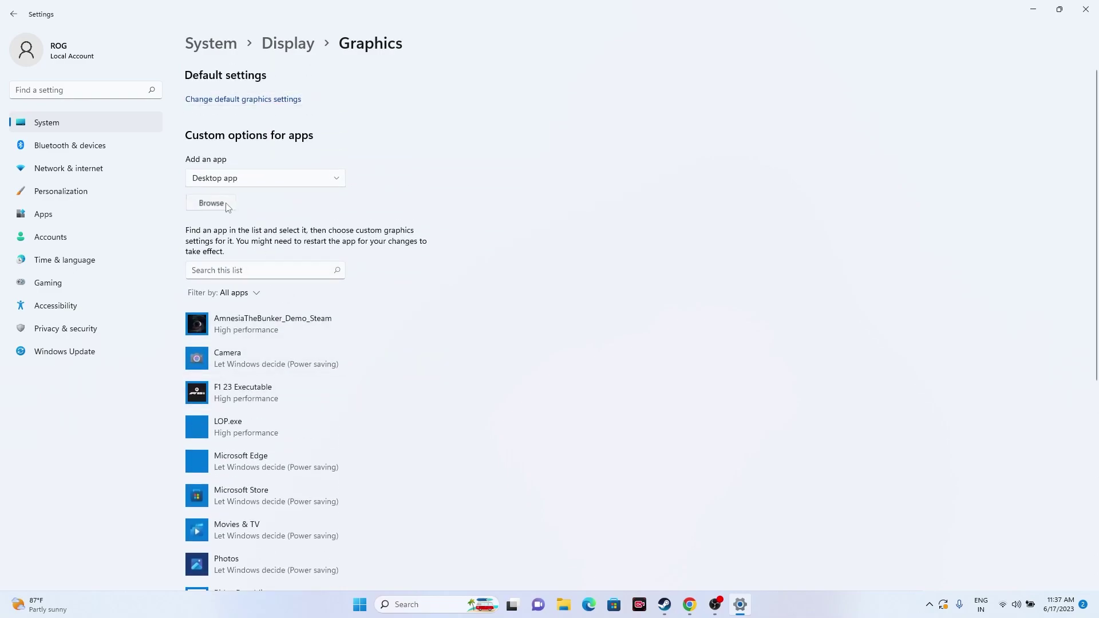
Browse to the Program Files (x86)\Steam\steamapps\common folder on the C: drive.
scroll(35, 166, up, 1)
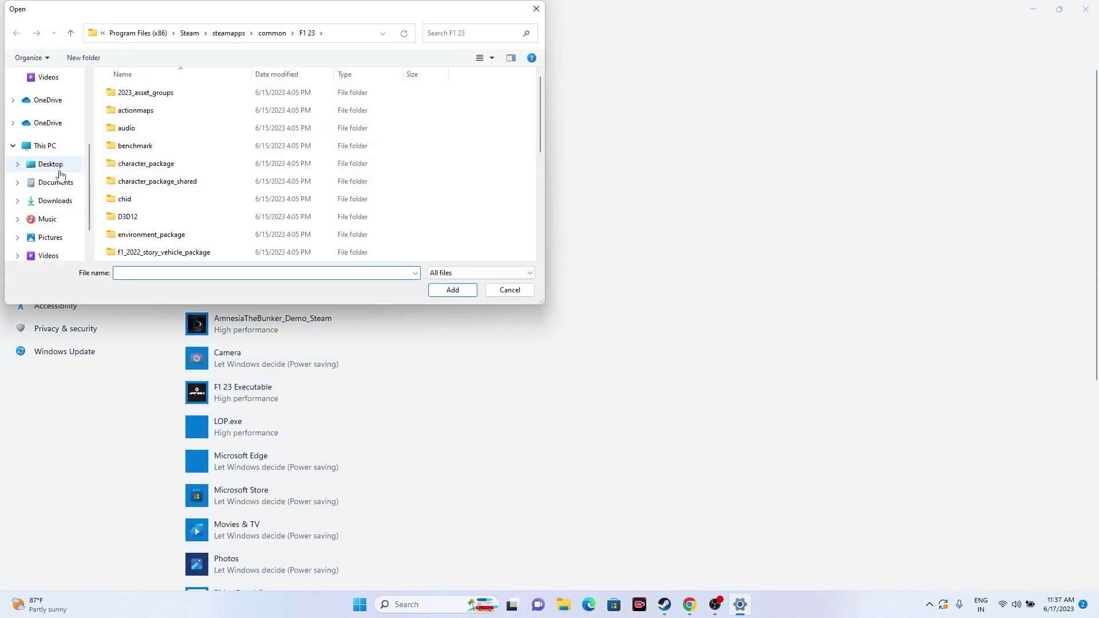
click(32, 148)
double_click(166, 180)
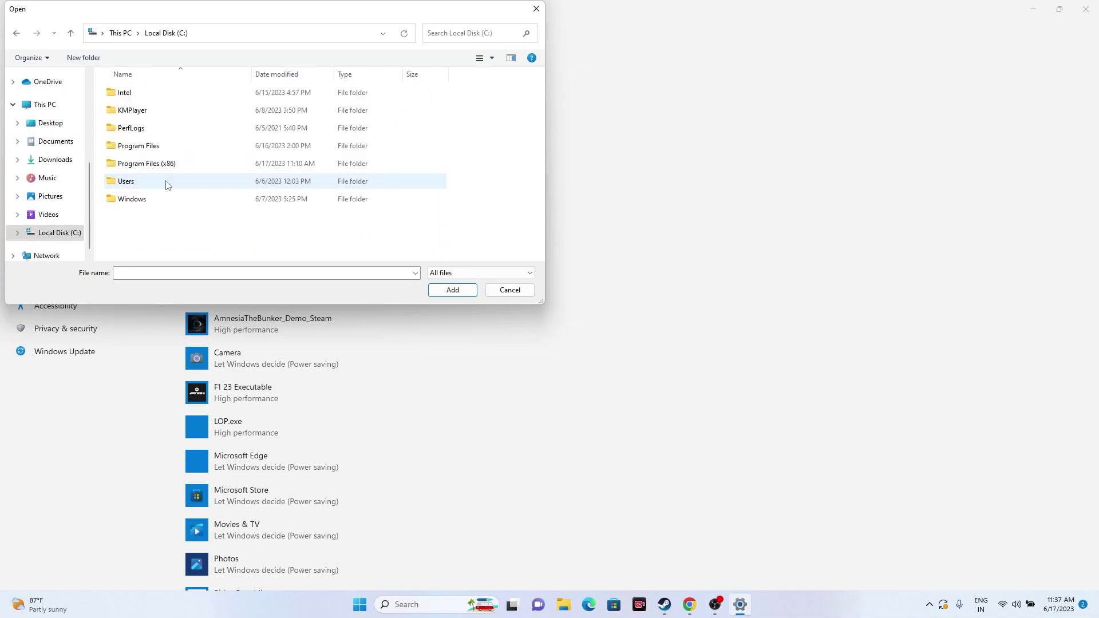
double_click(166, 170)
scroll(168, 173, down, 4)
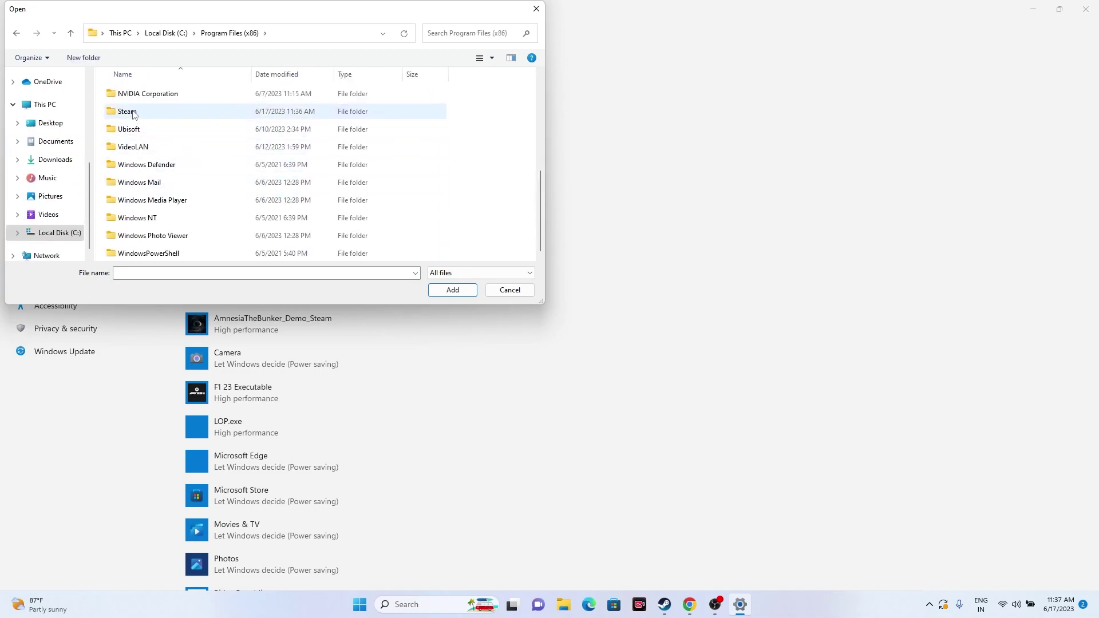
double_click(153, 112)
scroll(165, 188, down, 1)
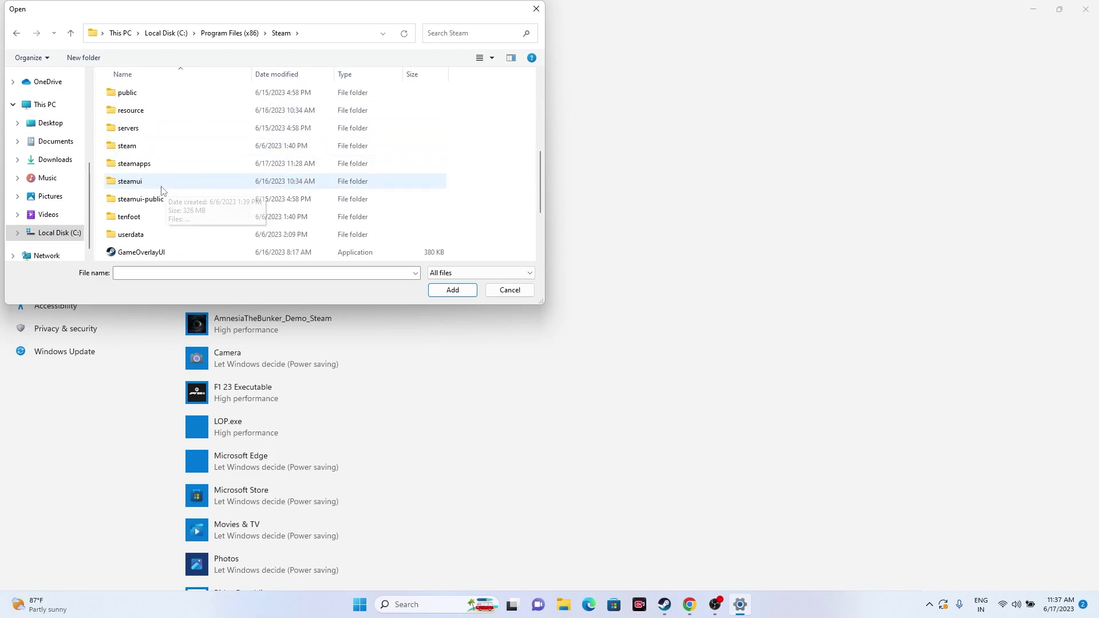
double_click(162, 183)
double_click(158, 96)
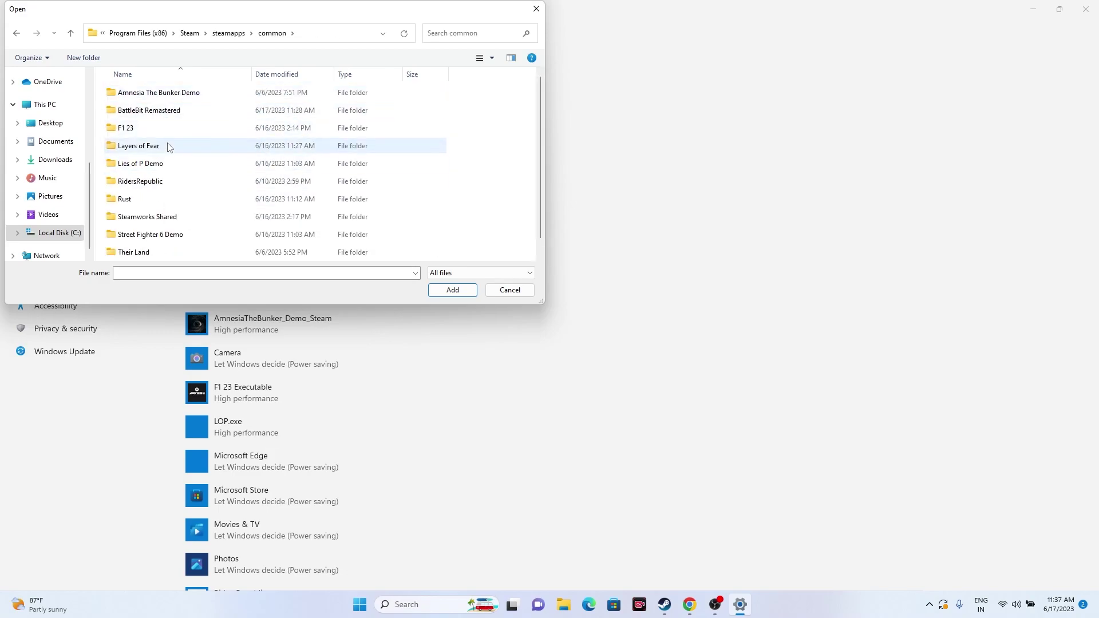
Add the BattleBit application from the BattleBit Remastered folder to the custom graphics app list.
scroll(162, 186, down, 1)
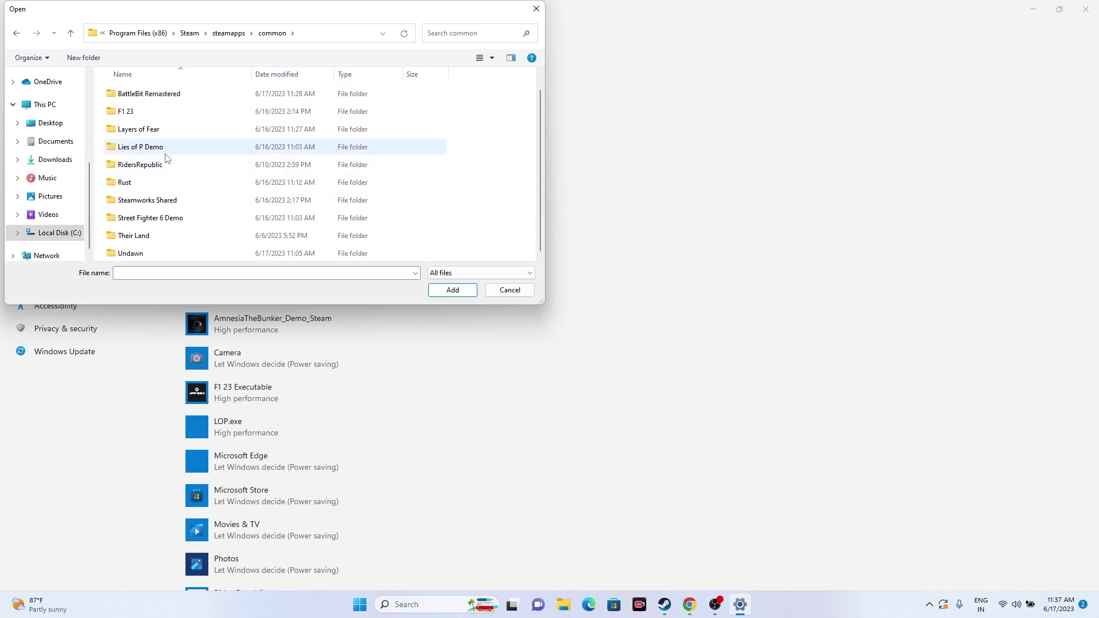
scroll(165, 175, up, 1)
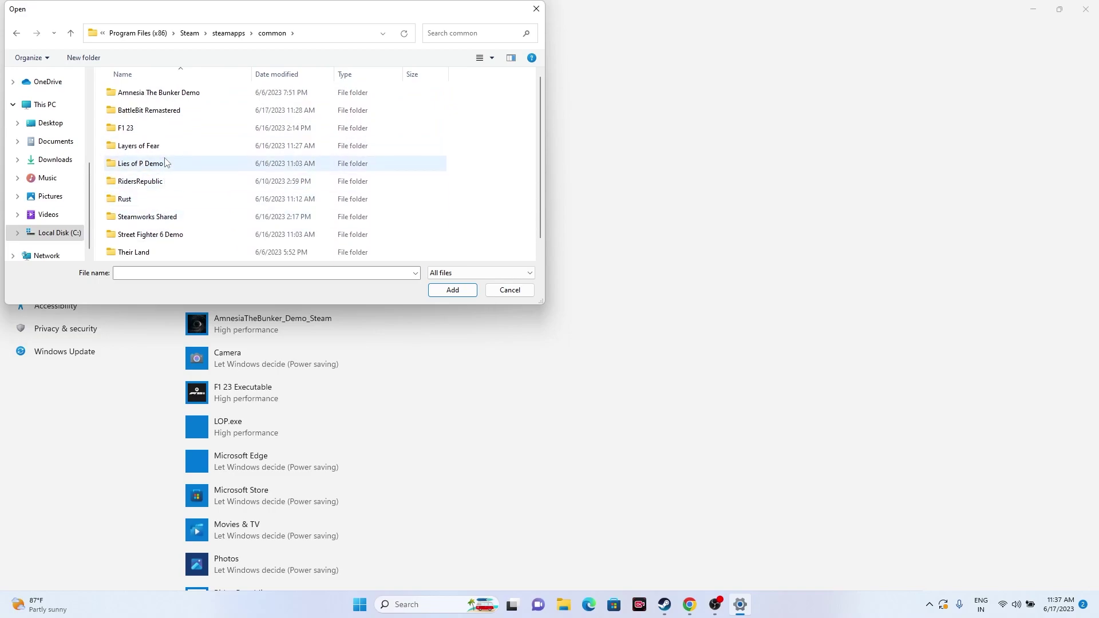
double_click(169, 112)
click(158, 128)
click(435, 292)
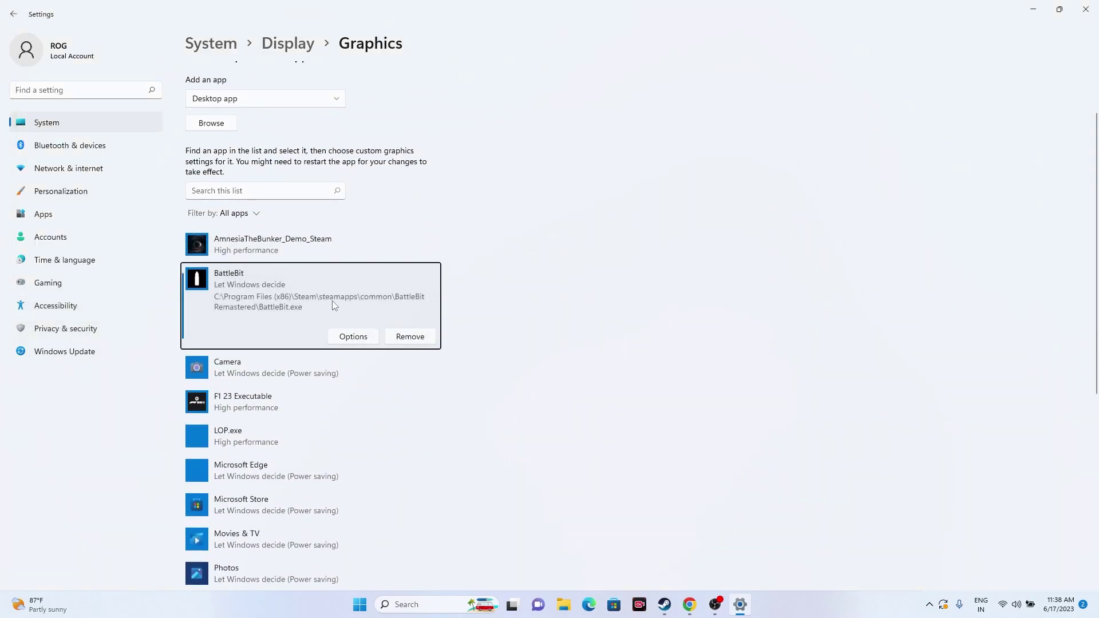
Set BattleBit's graphics preference to High performance, save it and close Settings.
click(353, 336)
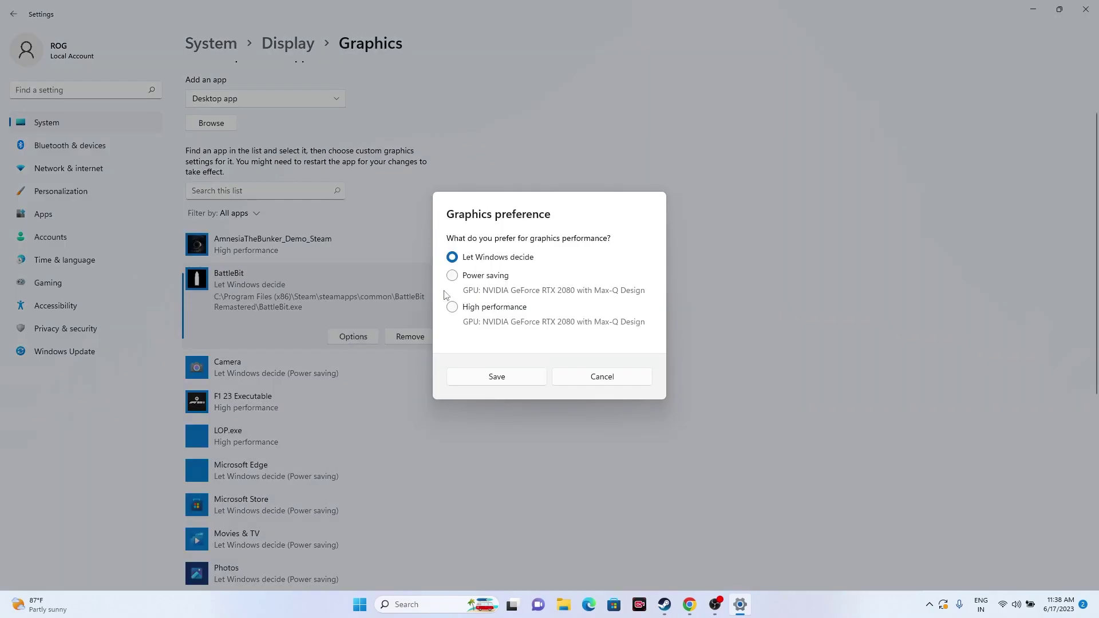
click(455, 310)
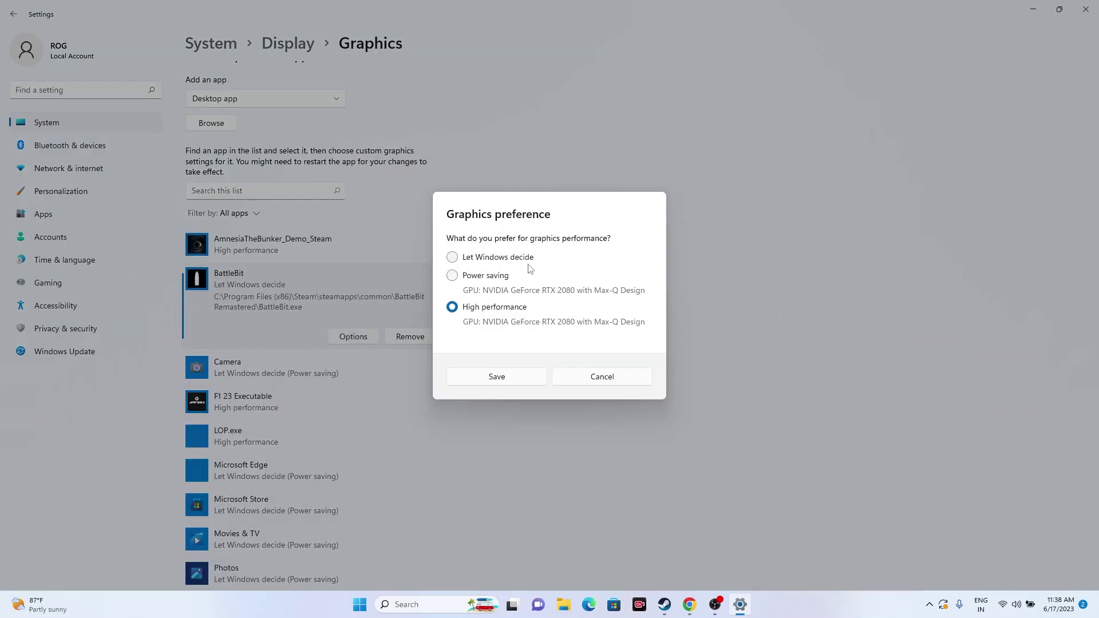
click(494, 377)
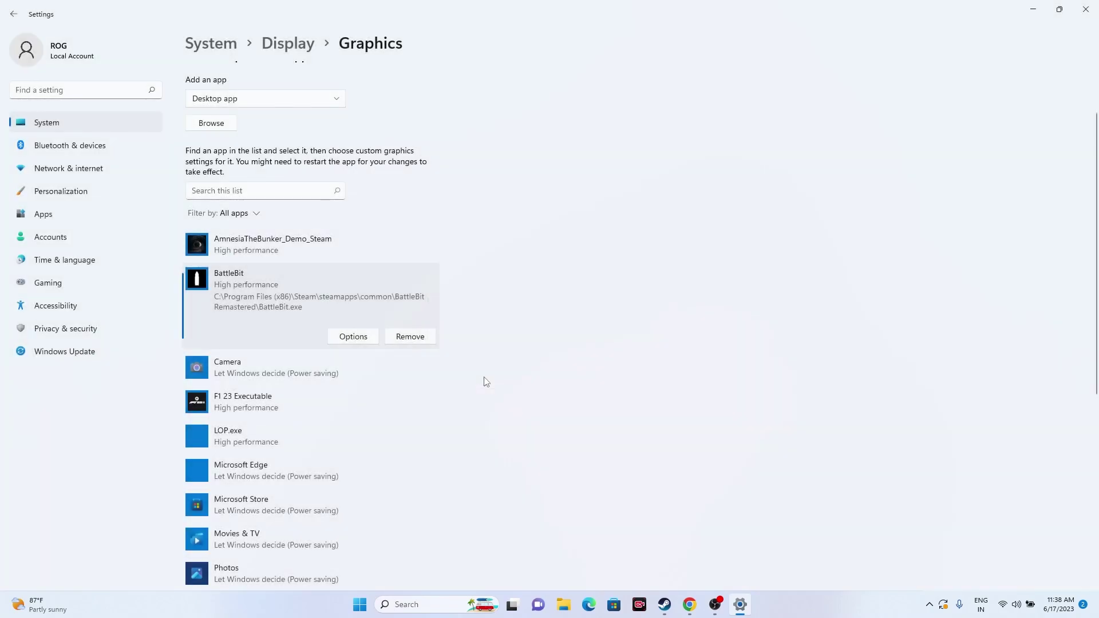
click(1086, 9)
click(677, 604)
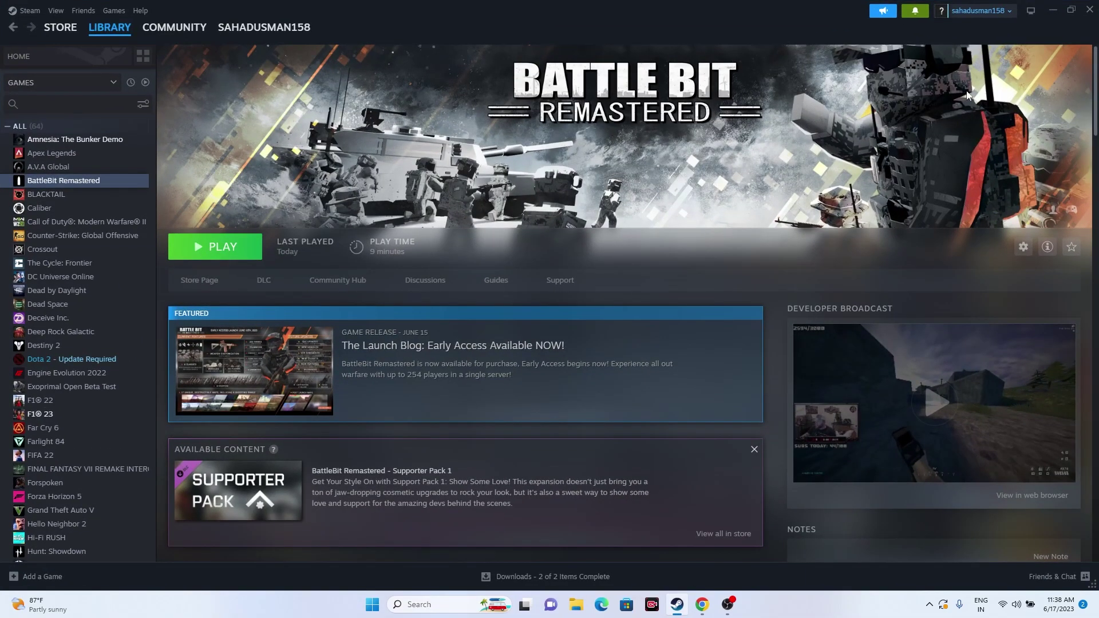
click(1050, 11)
Open the Virtual Memory settings through the advanced system performance options and choose a custom paging file size for the C: drive.
click(437, 605)
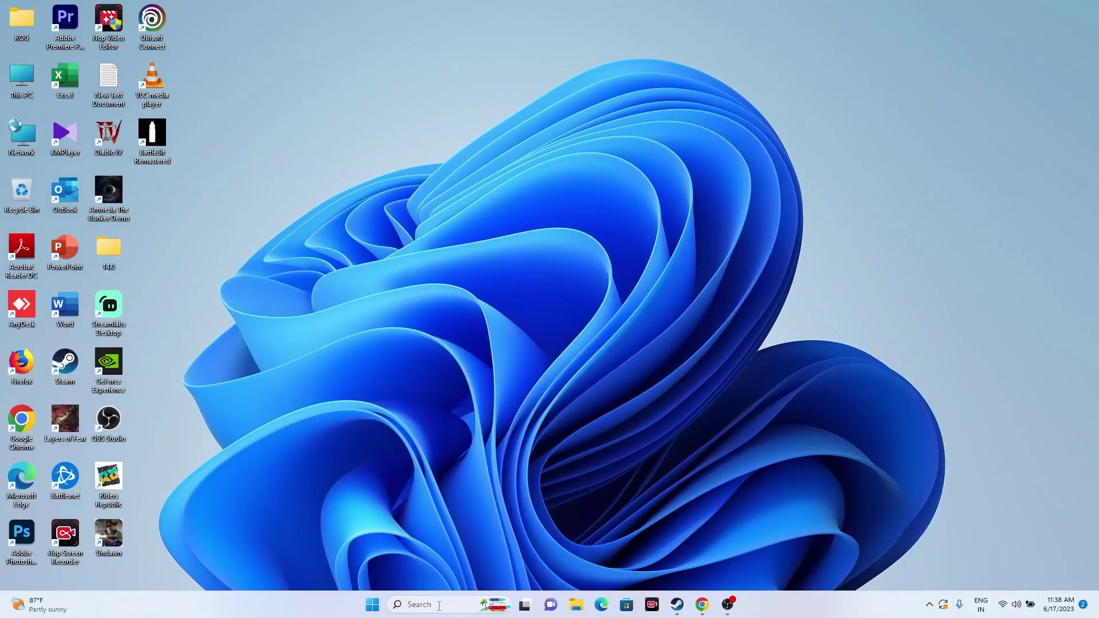
click(479, 380)
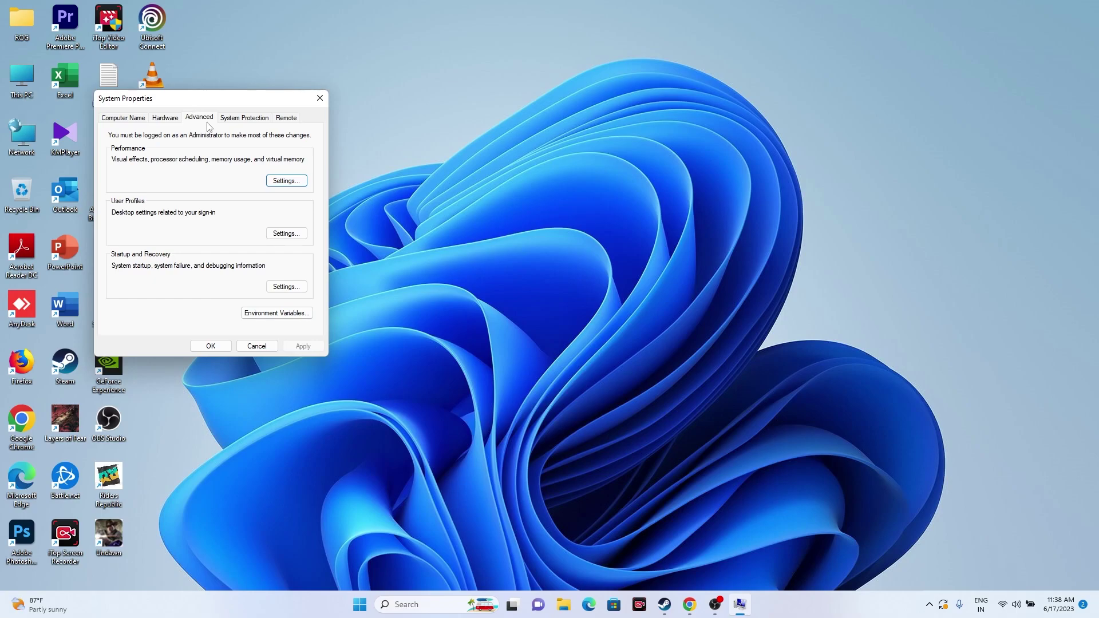
click(295, 182)
click(185, 162)
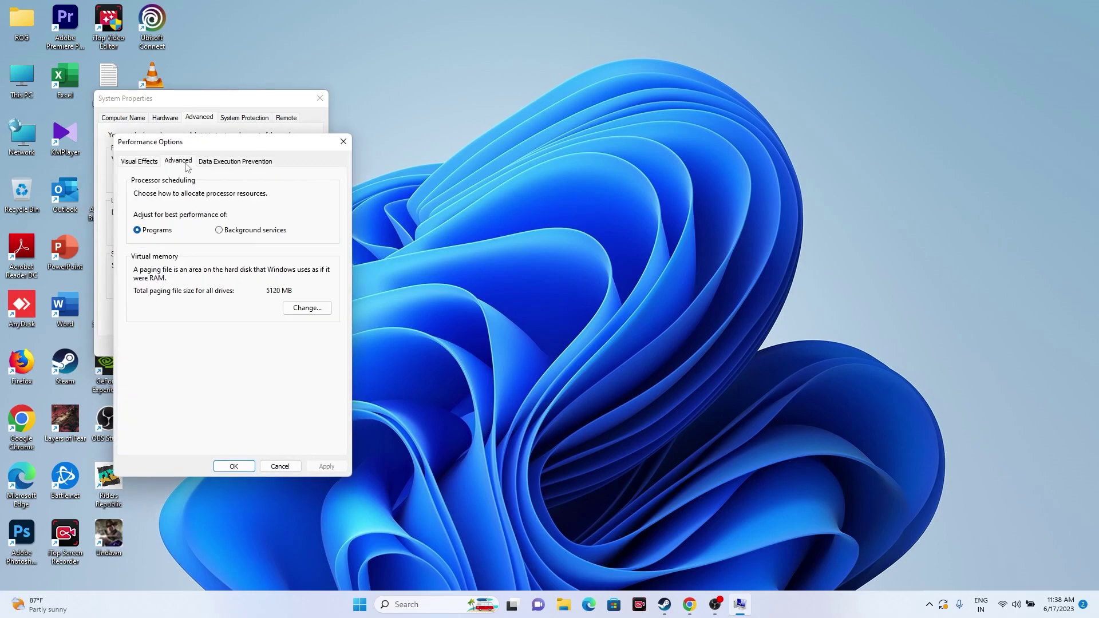
click(309, 309)
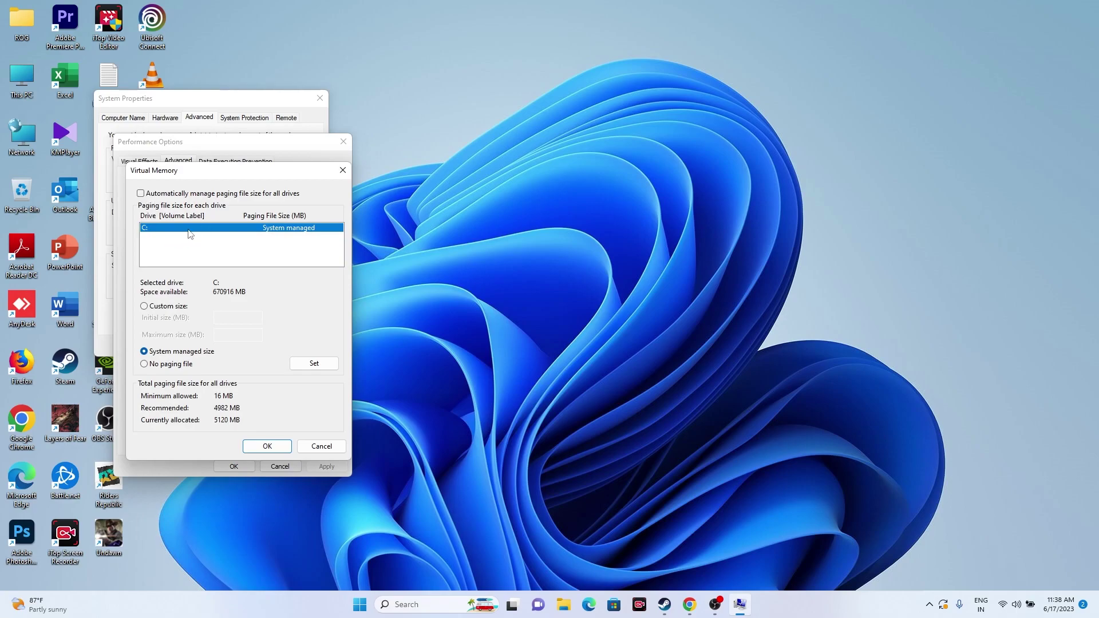
click(145, 306)
click(217, 314)
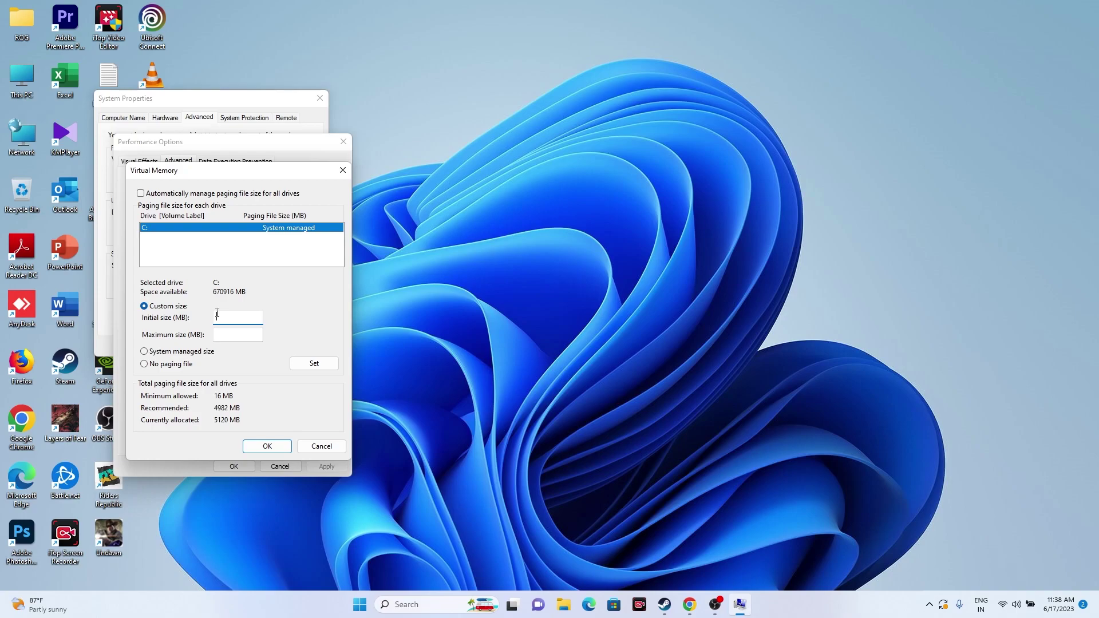
Open Calculator and multiply 32 by 1024.
click(433, 604)
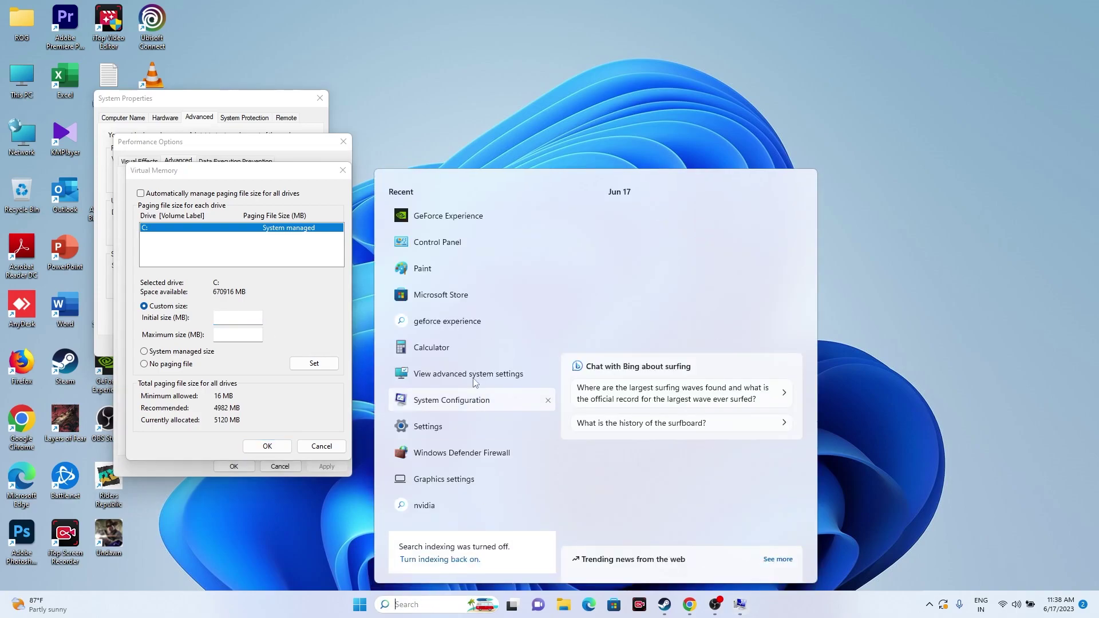
click(449, 349)
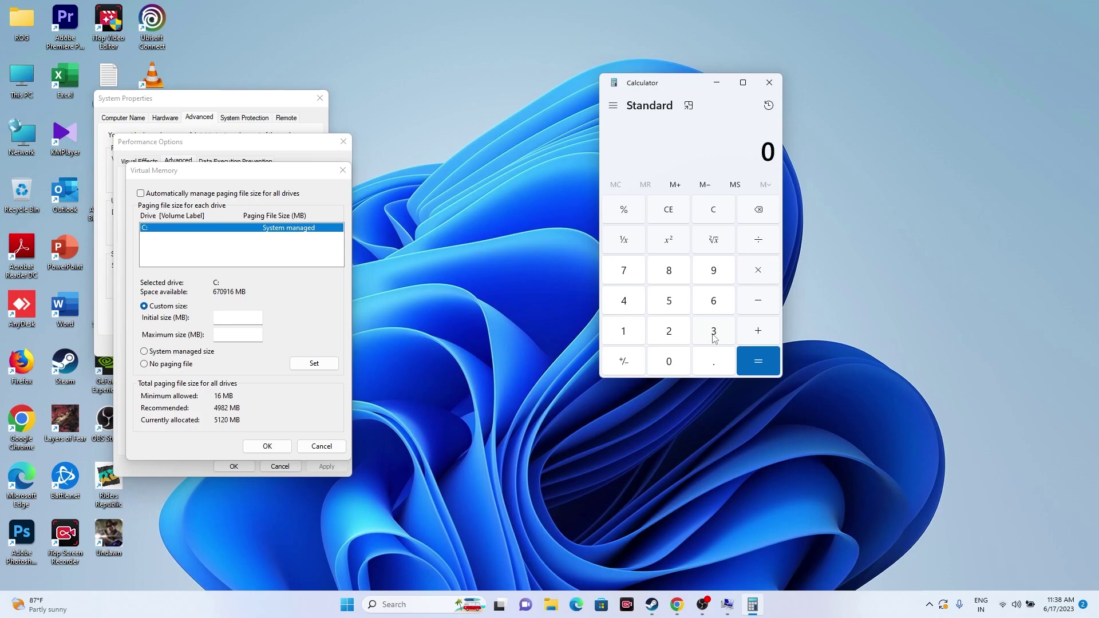
click(715, 339)
click(683, 338)
click(758, 270)
click(642, 332)
click(674, 367)
click(676, 341)
click(652, 312)
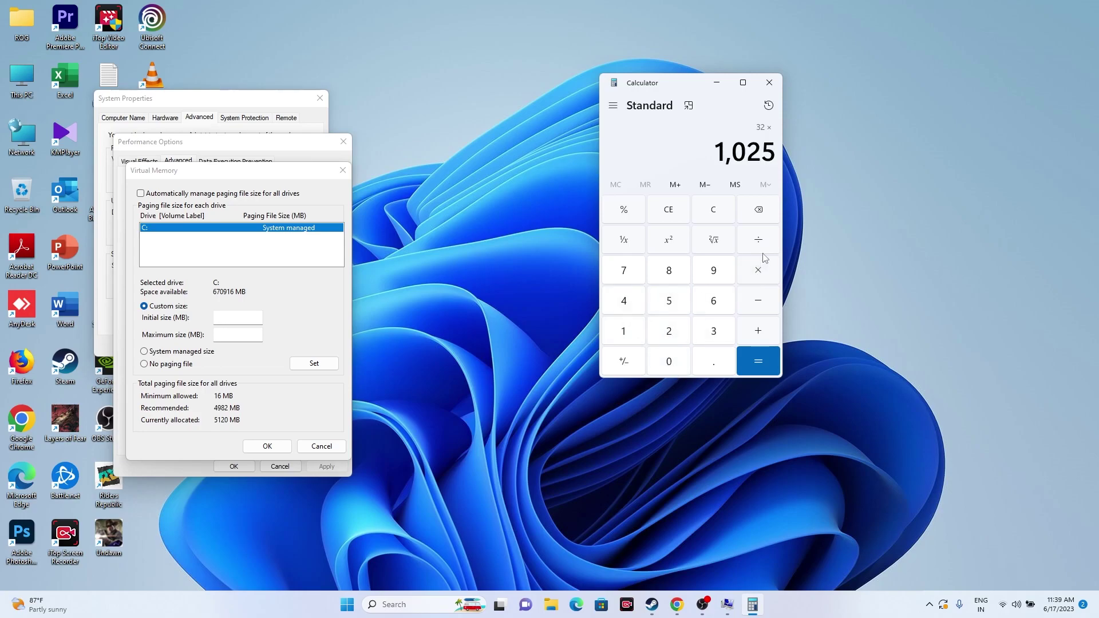
click(762, 216)
click(633, 297)
click(749, 374)
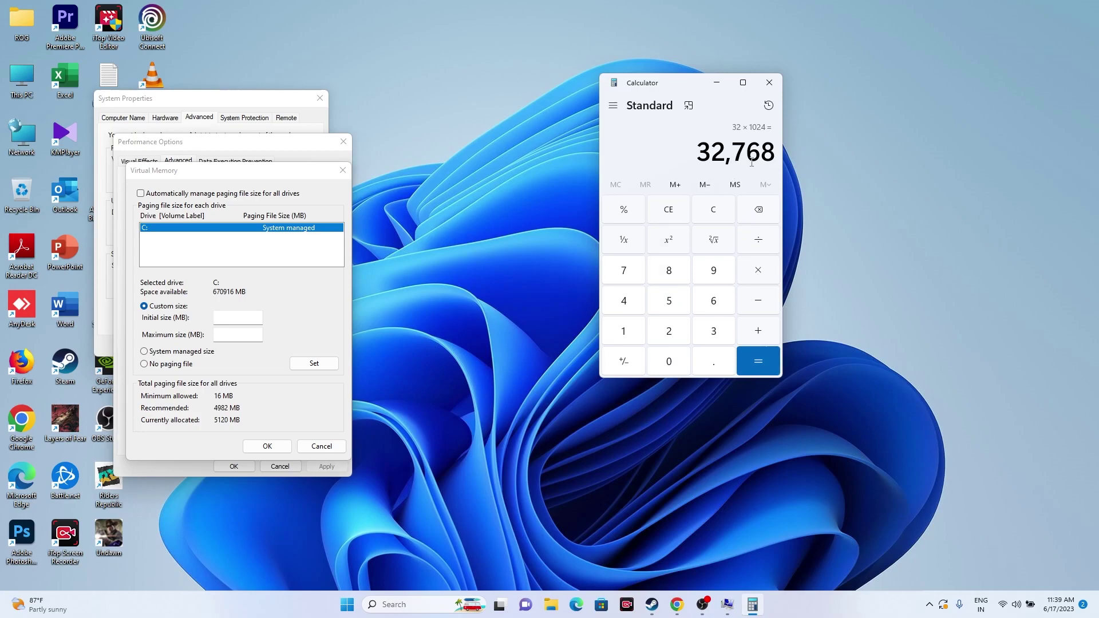
Multiply the calculated product by 1.5.
click(763, 269)
click(632, 332)
click(709, 355)
click(675, 295)
click(758, 361)
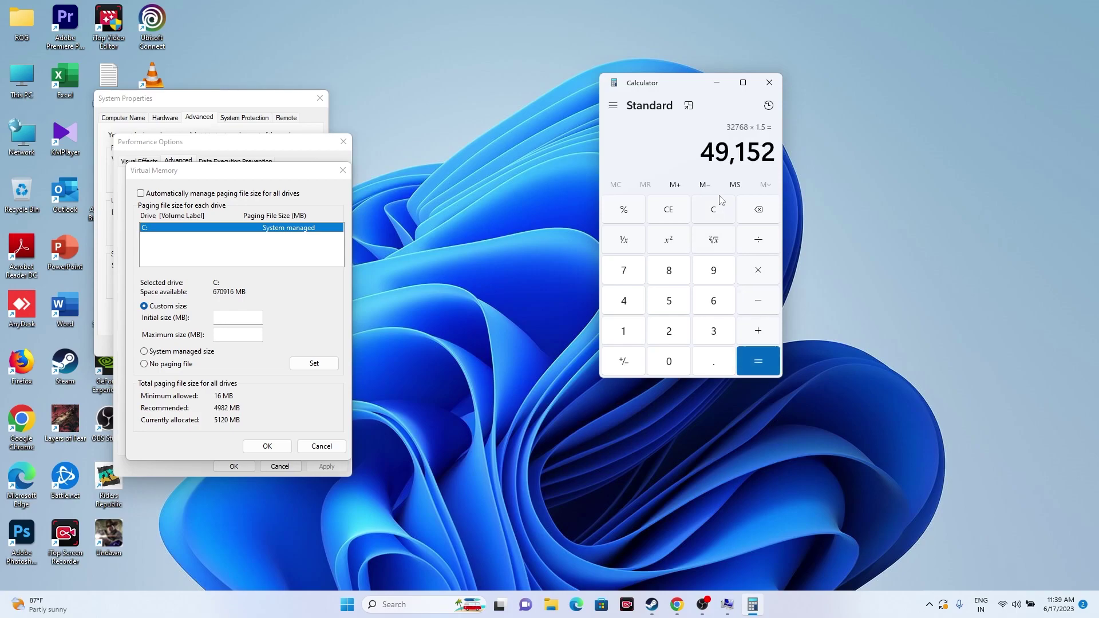
Copy the calculated result 49,152 into the C: drive's initial paging file size in Virtual Memory.
drag(705, 153, 772, 160)
right_click(763, 159)
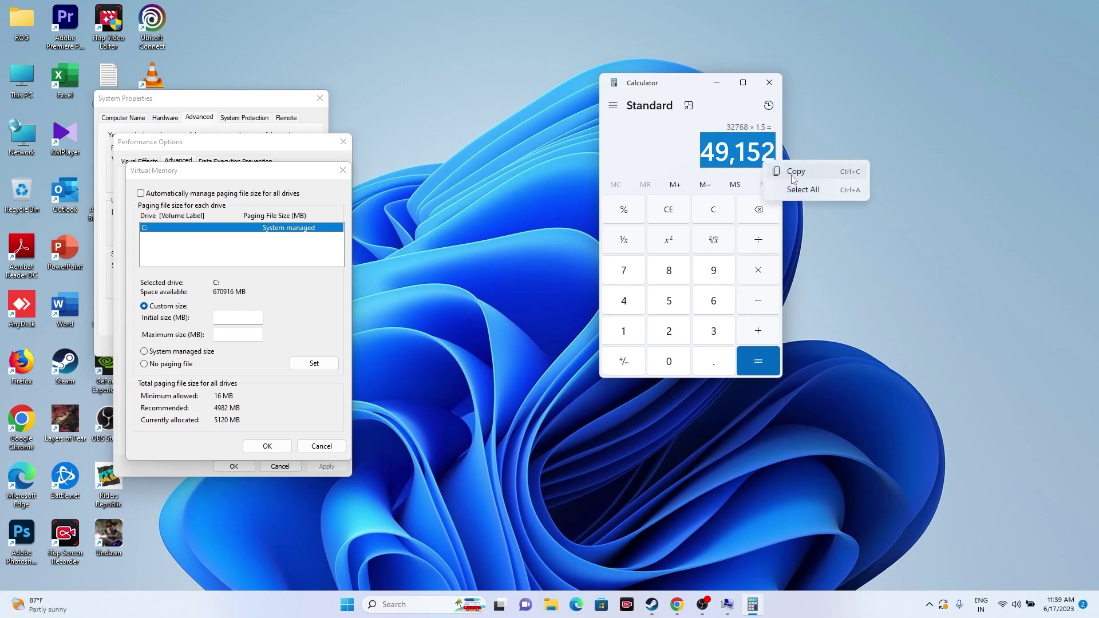
click(778, 169)
right_click(252, 321)
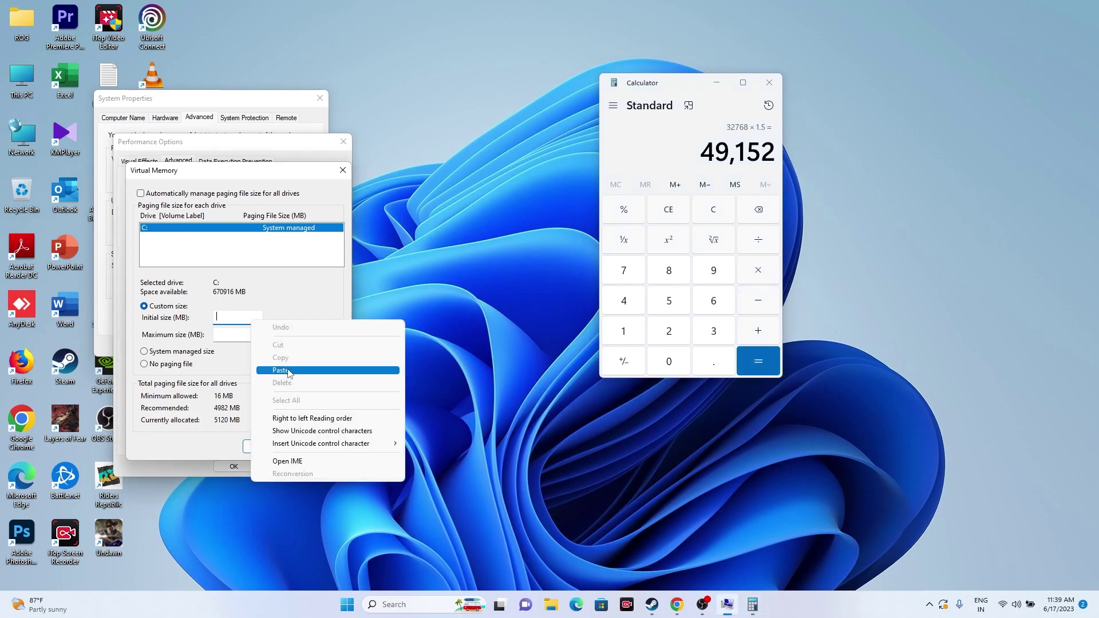
click(281, 370)
Clear the calculator, then multiply 32 by 1024 and the product by 3 for the maximum paging file size.
click(223, 337)
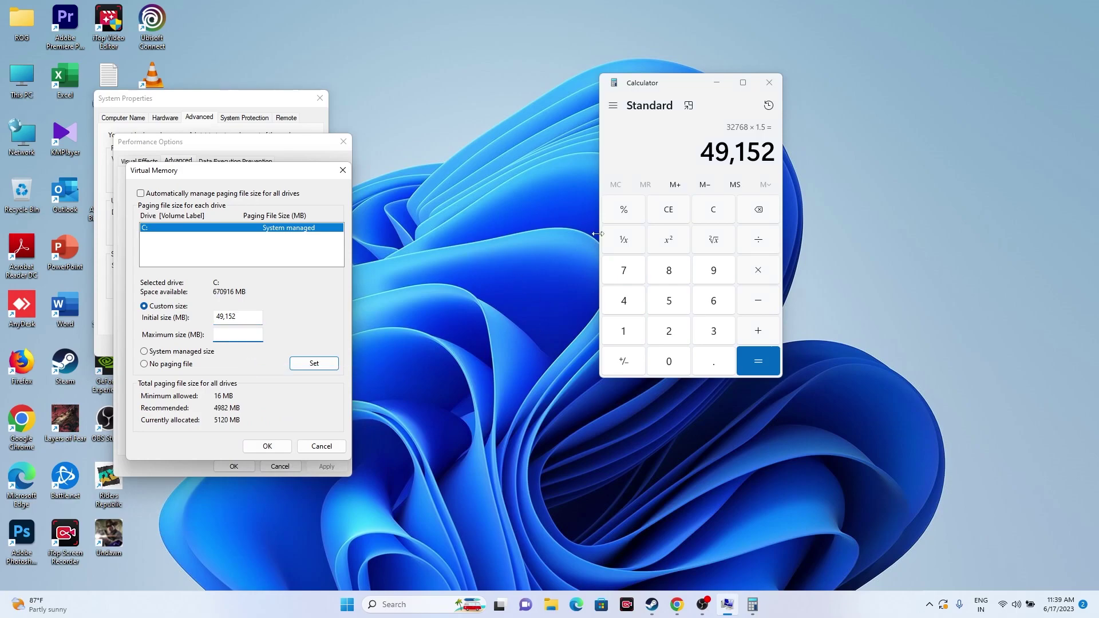
click(630, 210)
double_click(630, 210)
click(665, 211)
click(706, 339)
click(671, 339)
click(743, 281)
click(626, 337)
click(668, 361)
click(669, 331)
click(630, 304)
click(756, 359)
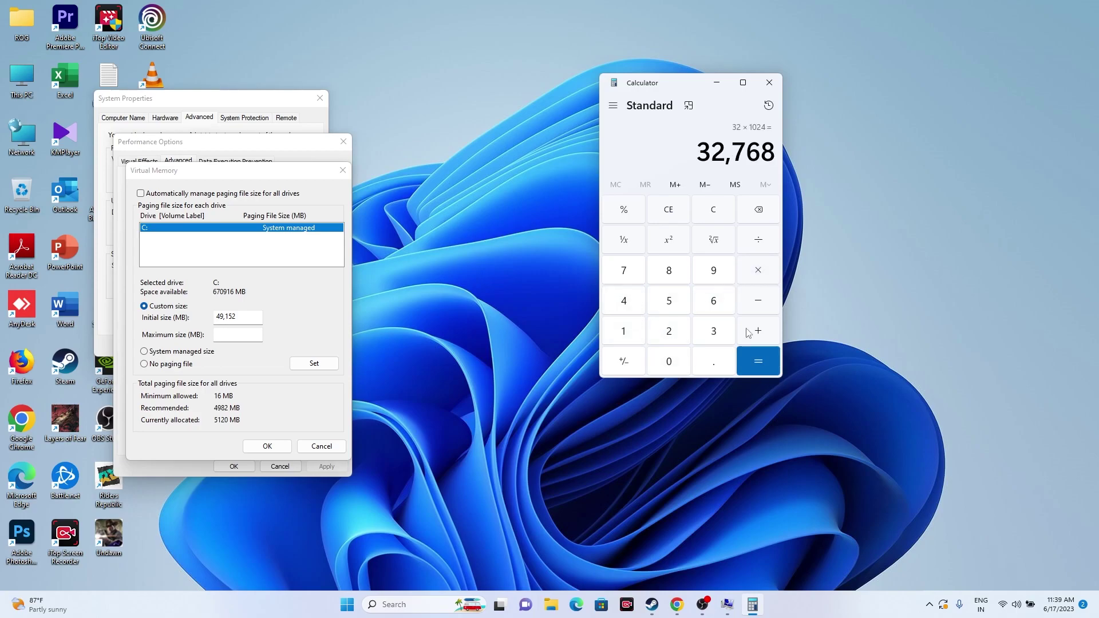
click(754, 279)
click(726, 335)
click(747, 355)
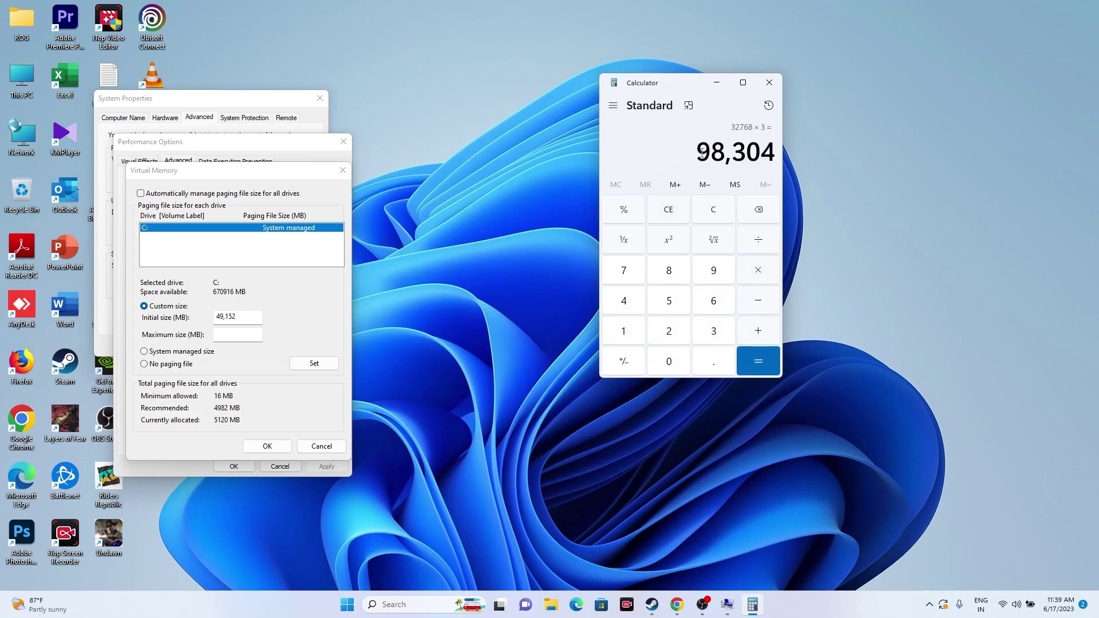
Copy the calculated result 98,304 into the C: drive's maximum paging file size in Virtual Memory.
double_click(776, 163)
right_click(759, 161)
click(778, 174)
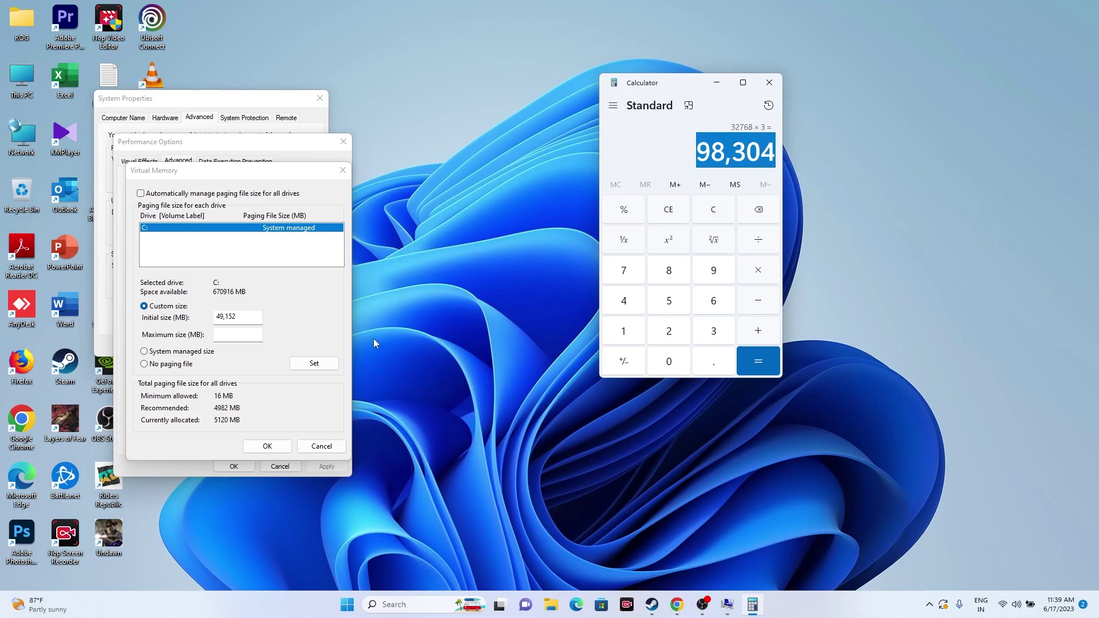
right_click(236, 334)
click(264, 382)
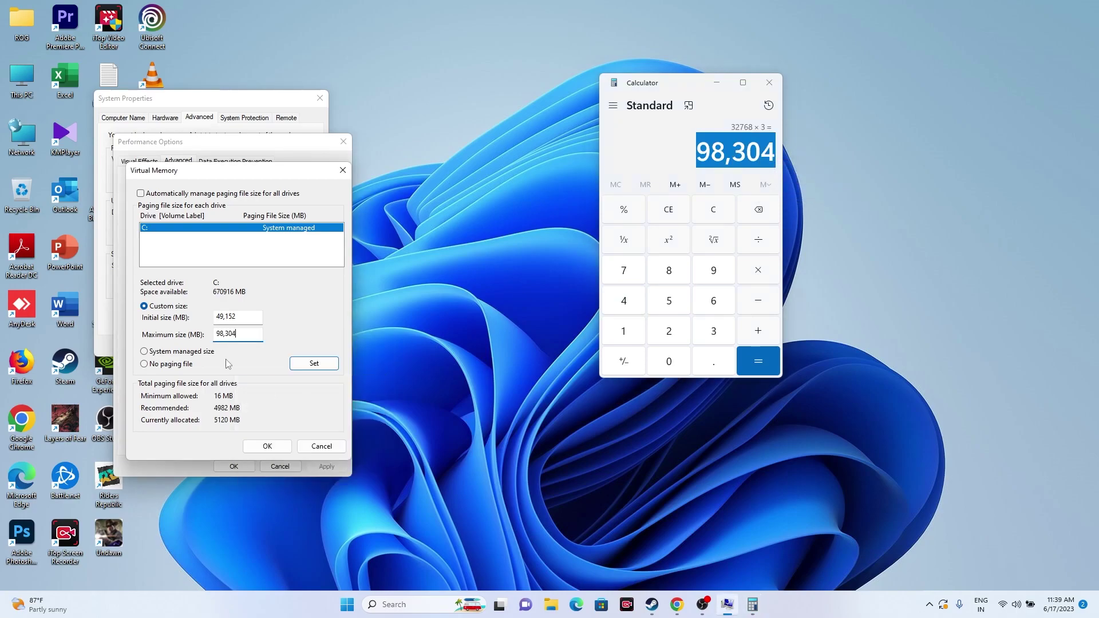
Confirm the virtual memory and performance settings, and close System Properties and Calculator.
click(267, 451)
click(231, 458)
click(320, 98)
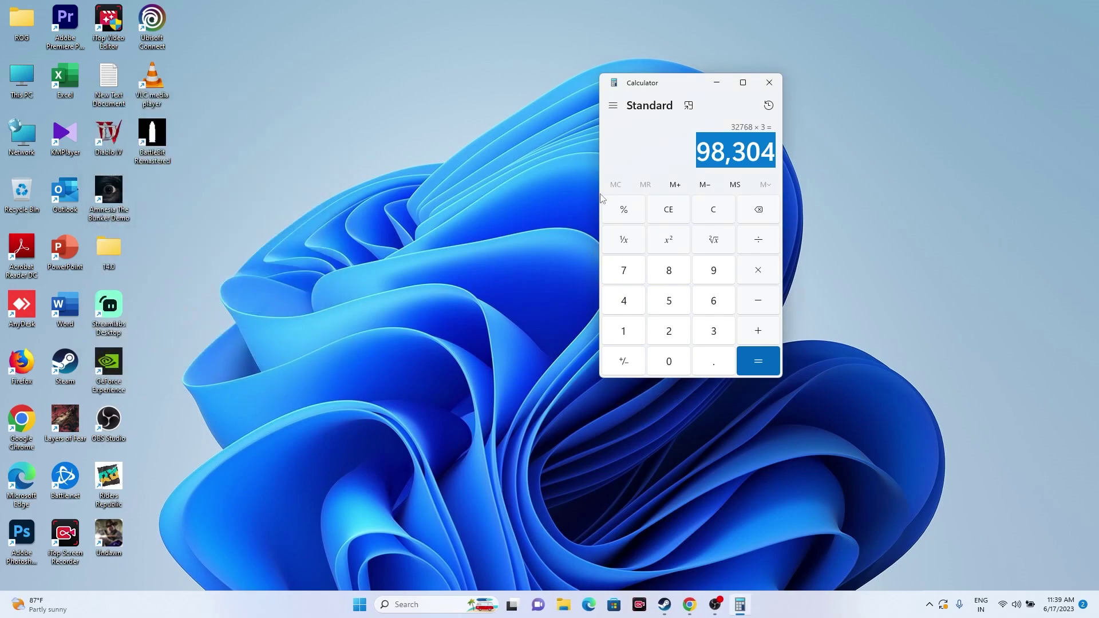
click(770, 82)
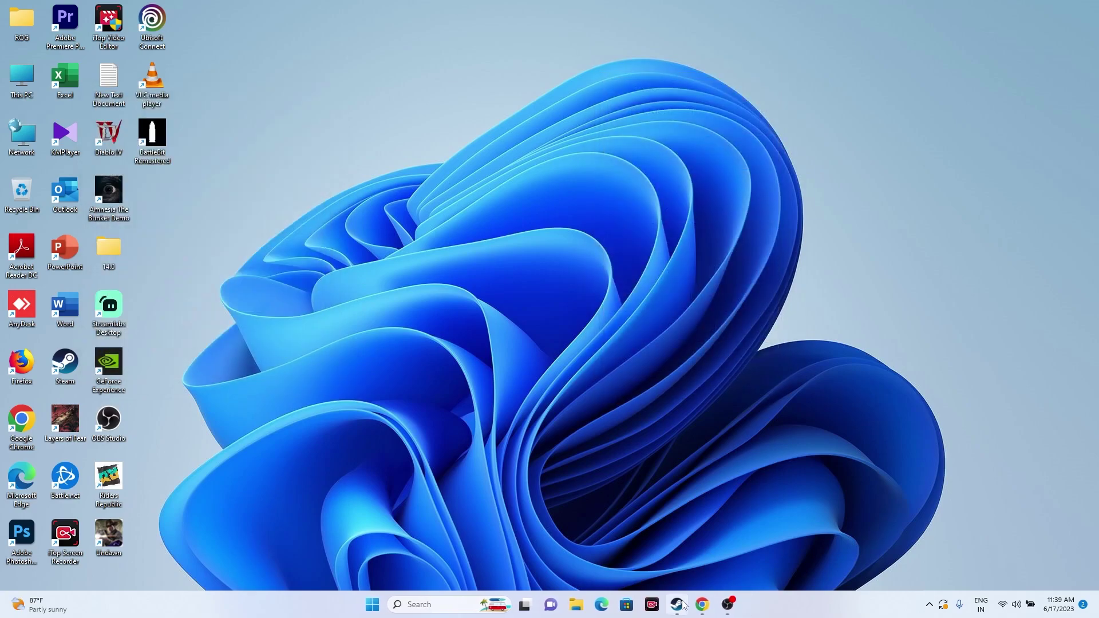
click(673, 604)
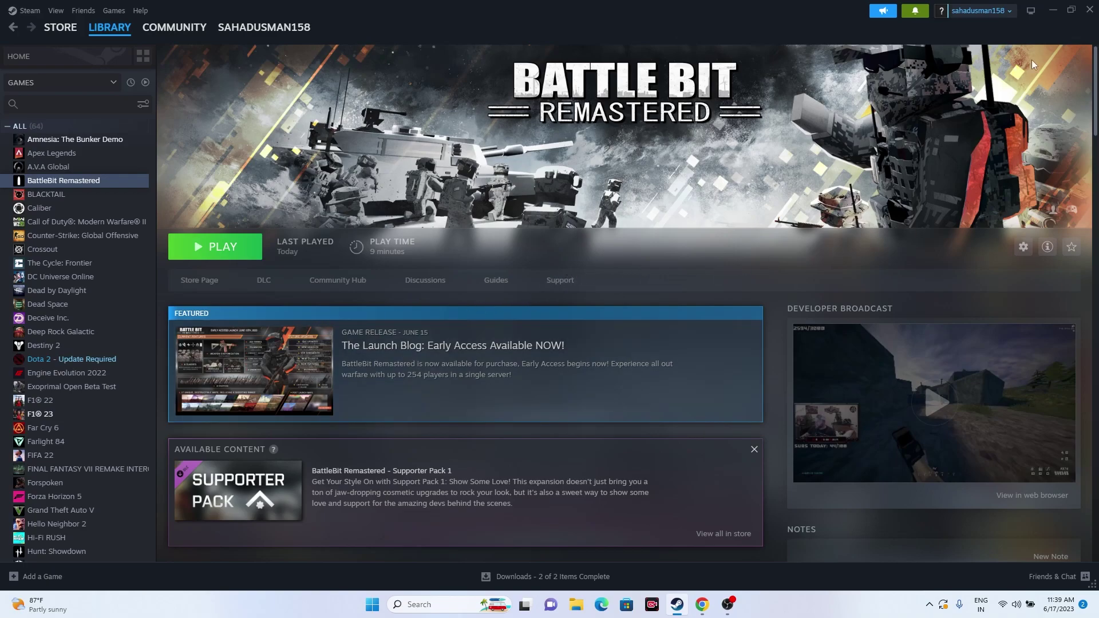
click(1050, 11)
Check the Windows Update page in Settings for pending updates and close Settings.
click(423, 605)
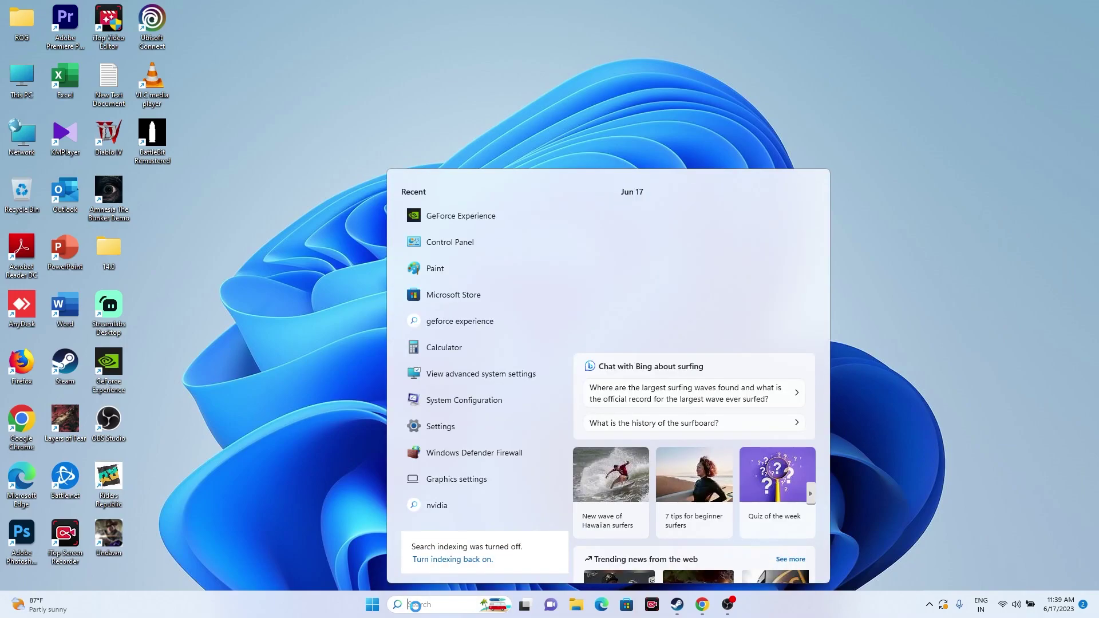
click(454, 434)
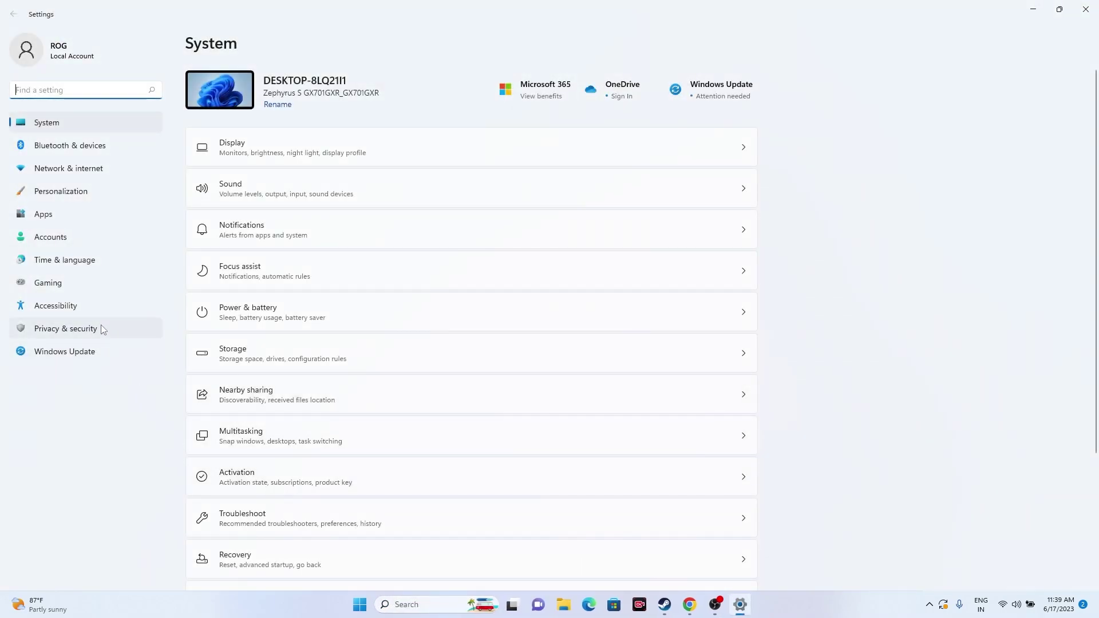
click(91, 353)
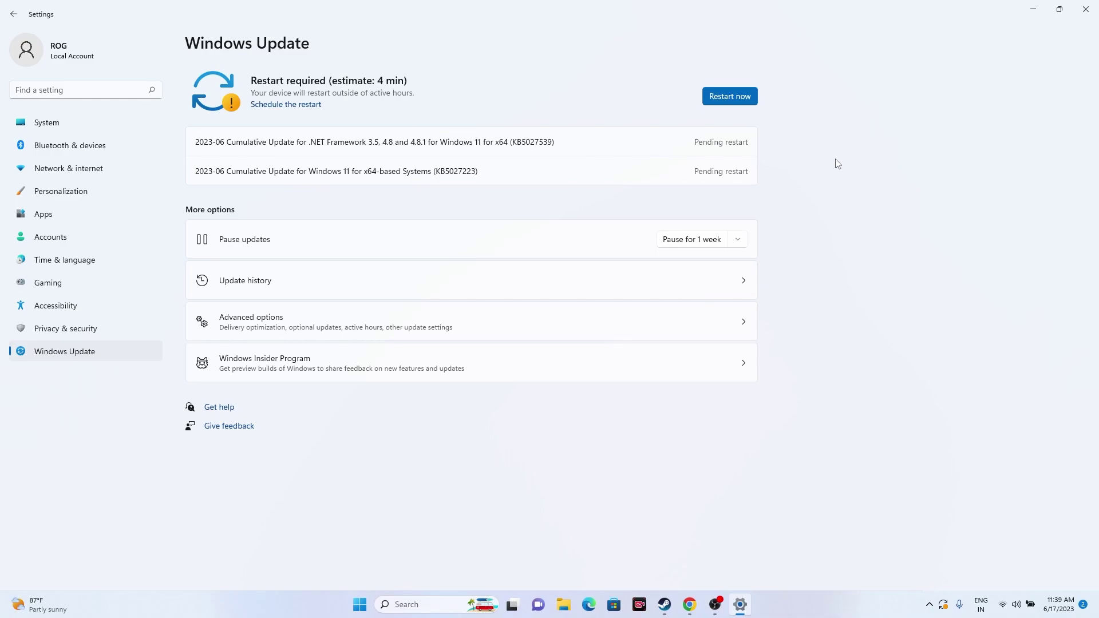
click(1086, 9)
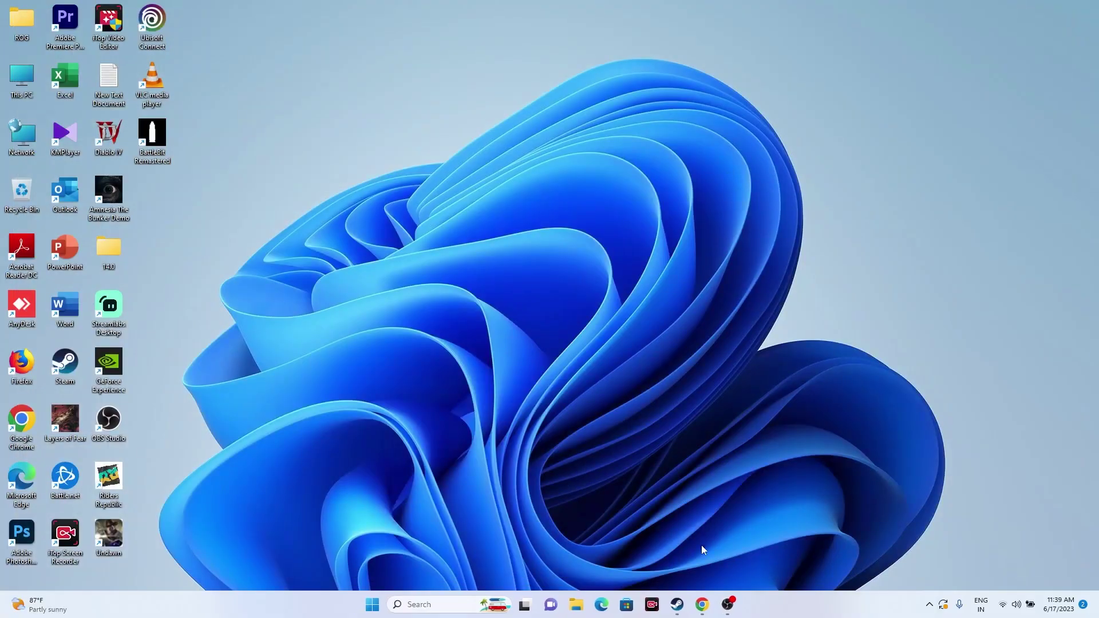
click(677, 604)
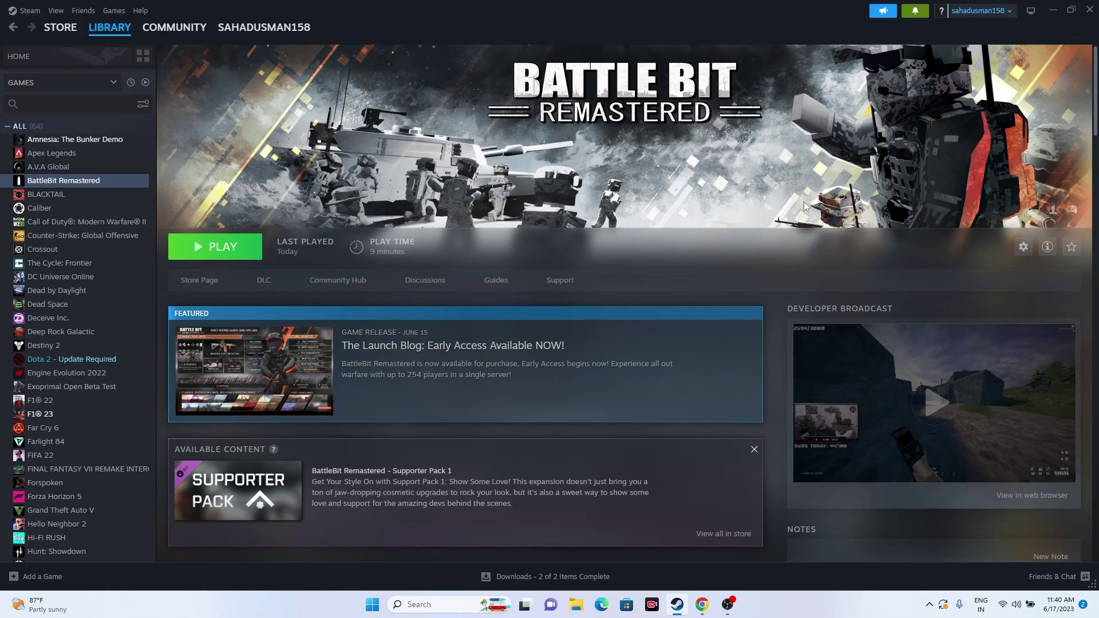
click(1053, 10)
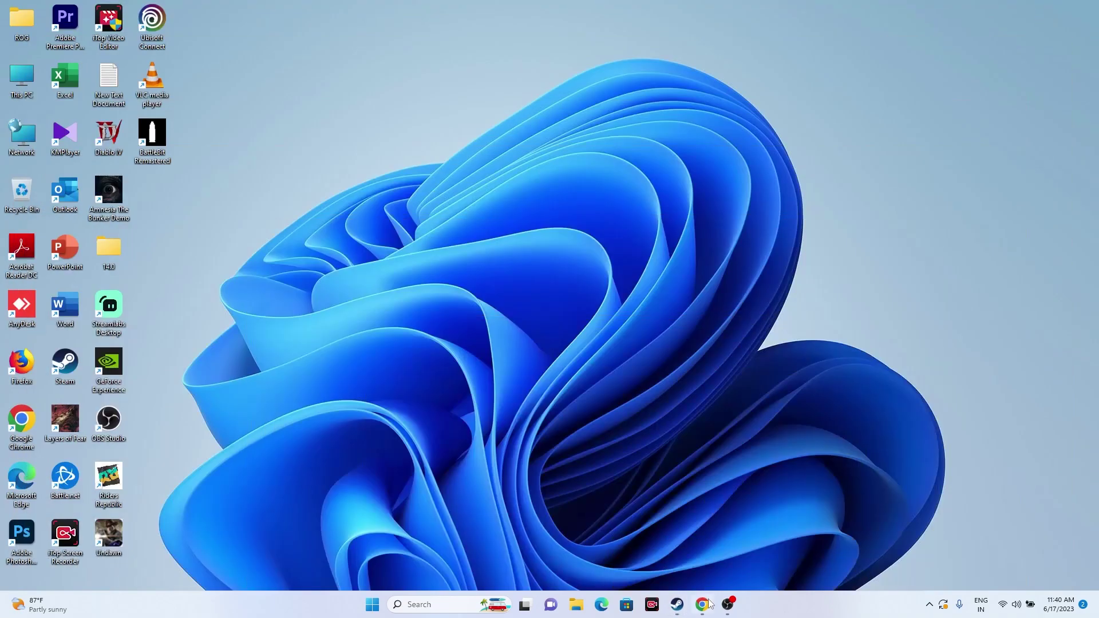
Switch to the NVIDIA GeForce Drivers page in Chrome and decline its push notifications.
click(707, 604)
click(379, 6)
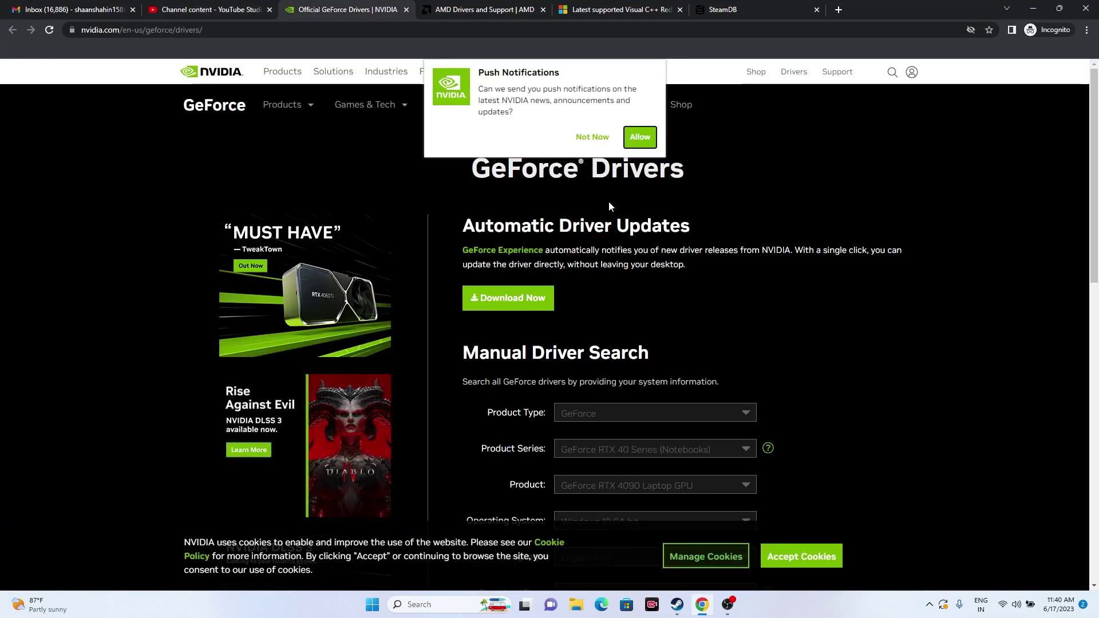
click(593, 138)
click(452, 7)
click(346, 6)
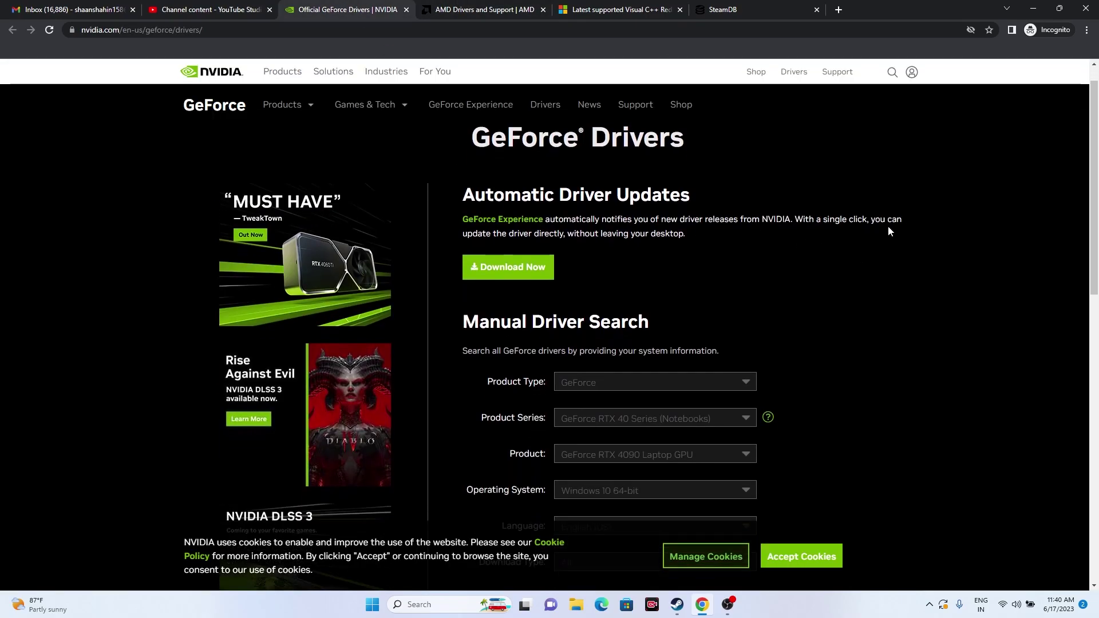
Try a manual driver search for the GeForce RTX 4090 Laptop GPU with Windows 11 as the operating system.
scroll(893, 227, down, 3)
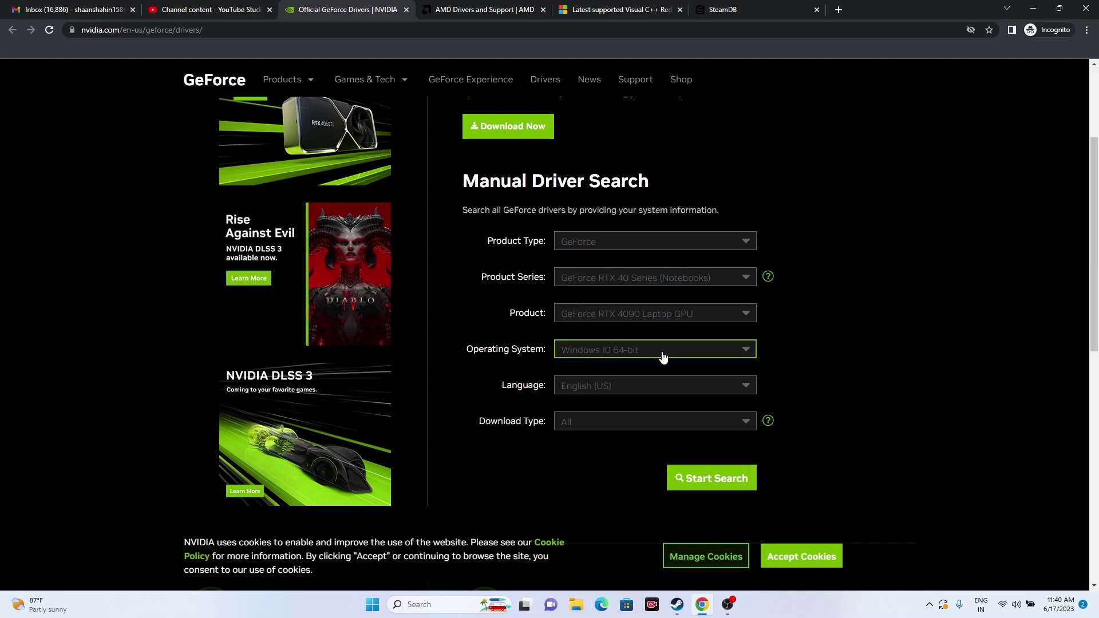
click(618, 351)
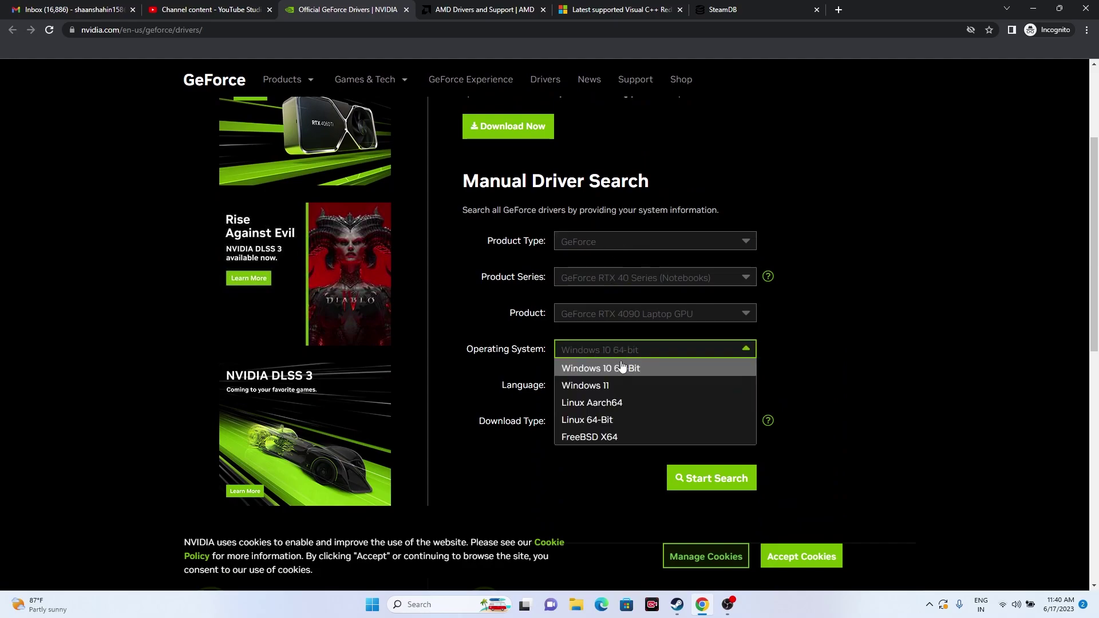
click(616, 386)
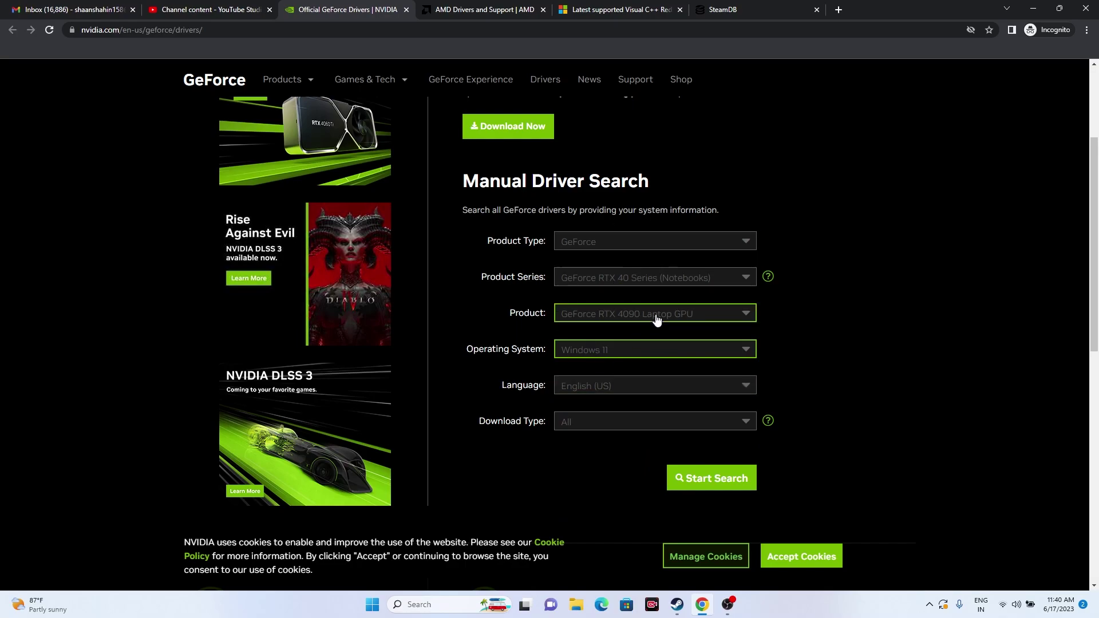
scroll(716, 395, down, 3)
click(742, 321)
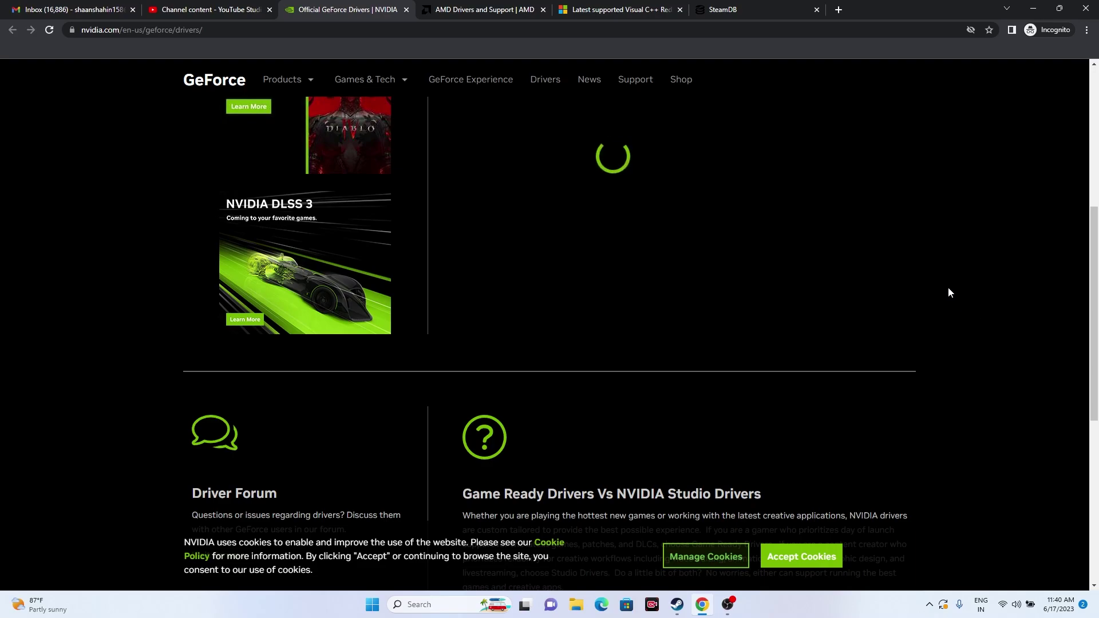
scroll(957, 269, down, 4)
scroll(967, 257, up, 5)
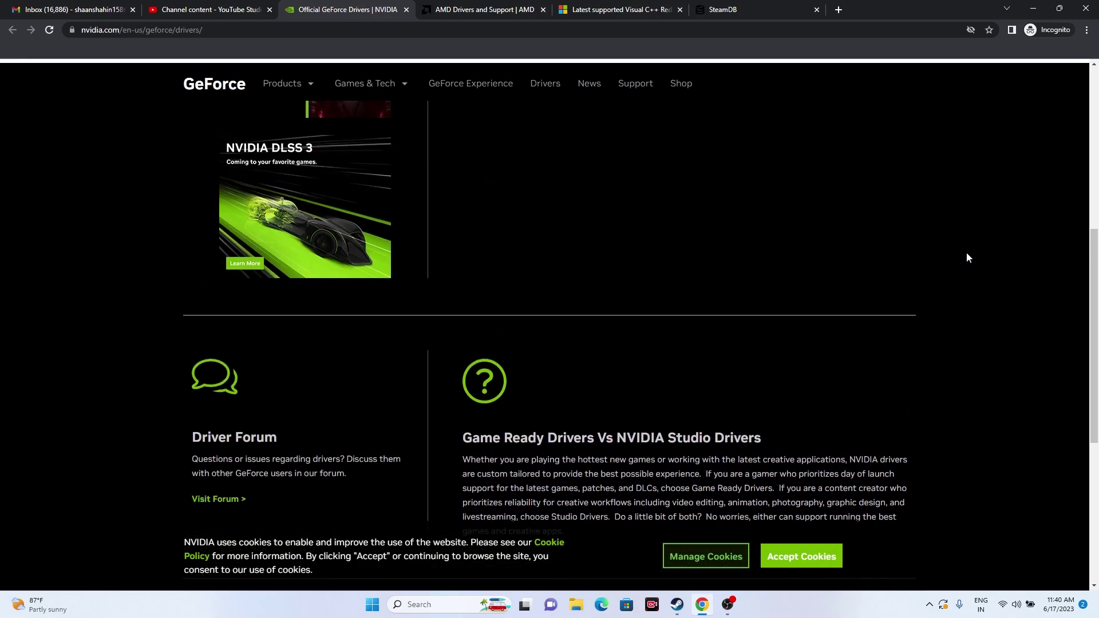
scroll(962, 260, up, 2)
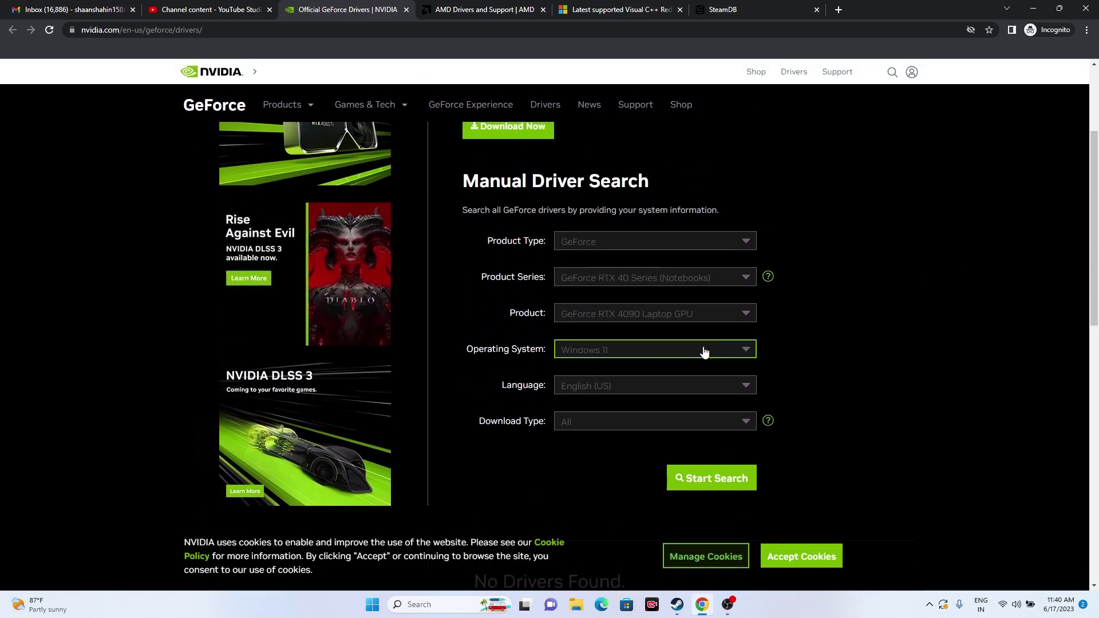
Search for NVIDIA GeForce RTX 4090 drivers in the GeForce RTX 40 Series and highlight the newest Game Ready Driver's version number.
click(653, 279)
click(648, 313)
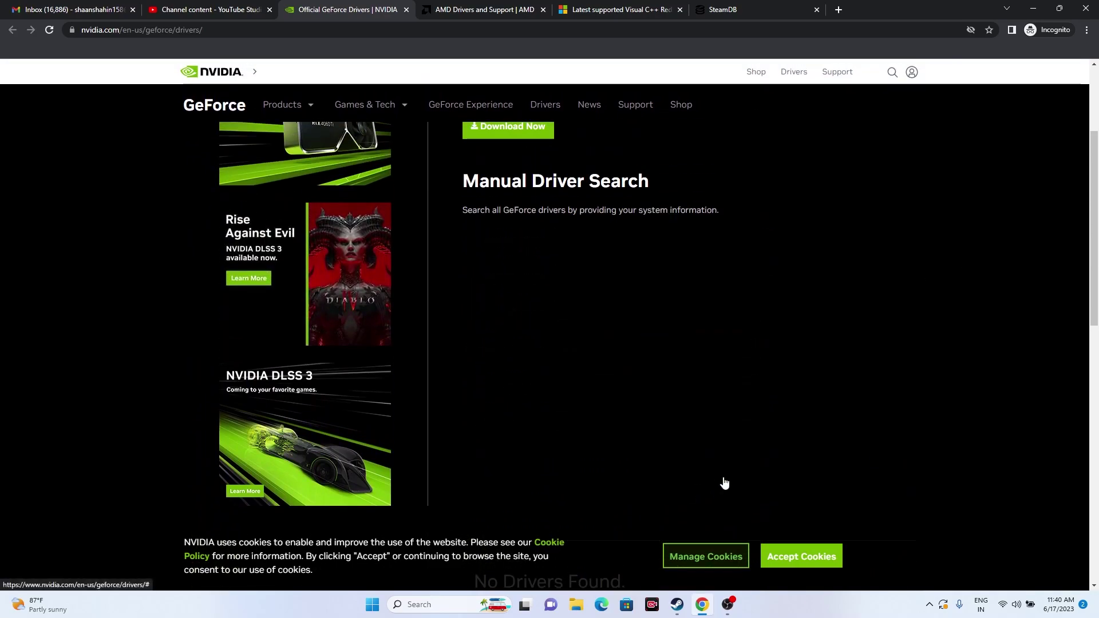
scroll(921, 209, down, 2)
scroll(921, 214, up, 2)
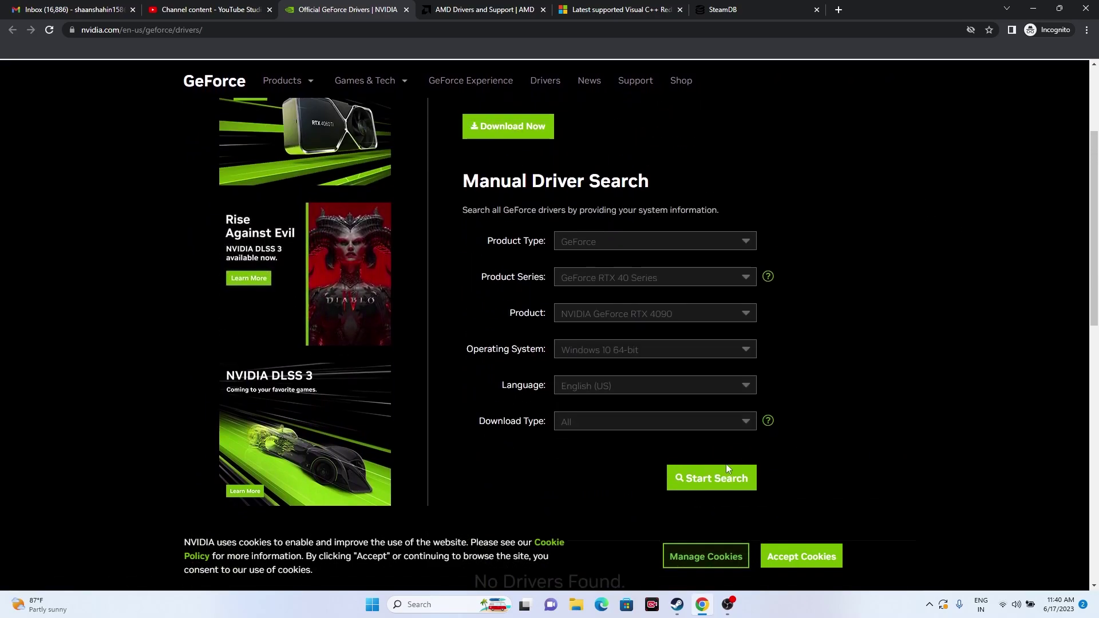
click(716, 481)
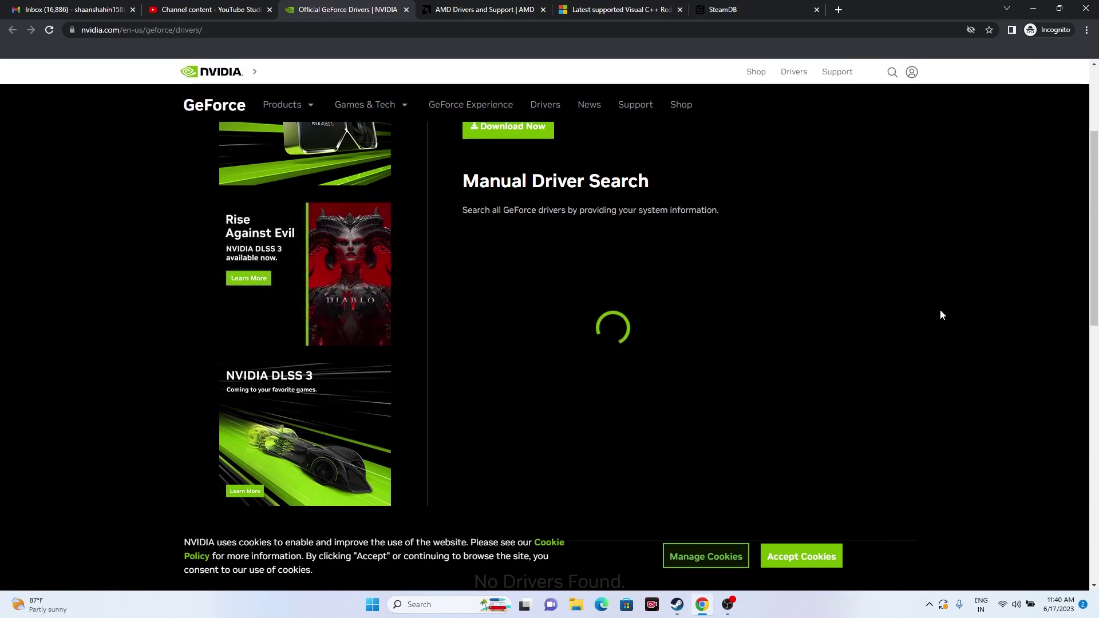
scroll(940, 312, down, 6)
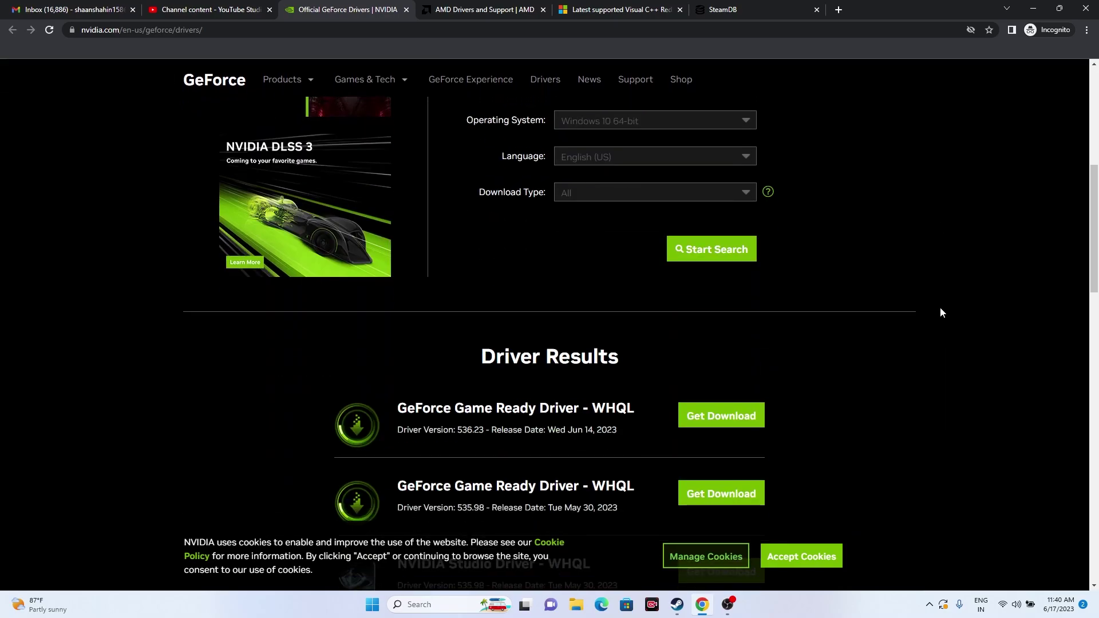
drag(459, 316, 484, 319)
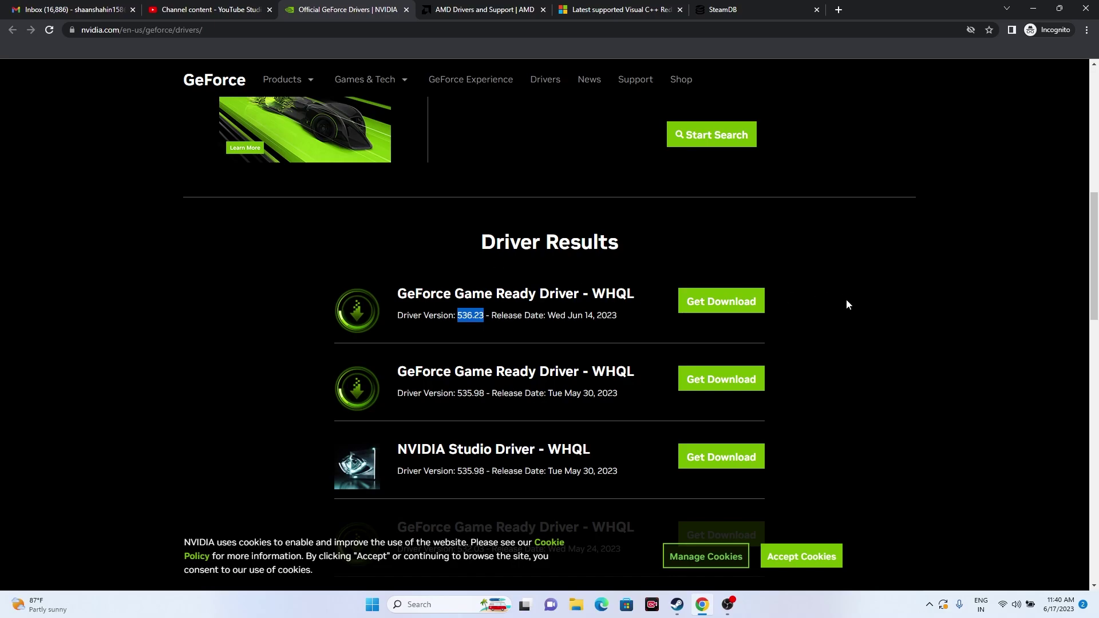
Look up drivers on AMD's support page for the Radeon RX 7600 in the RX 7000 Series graphics and view the supported operating systems.
click(460, 9)
scroll(441, 309, down, 3)
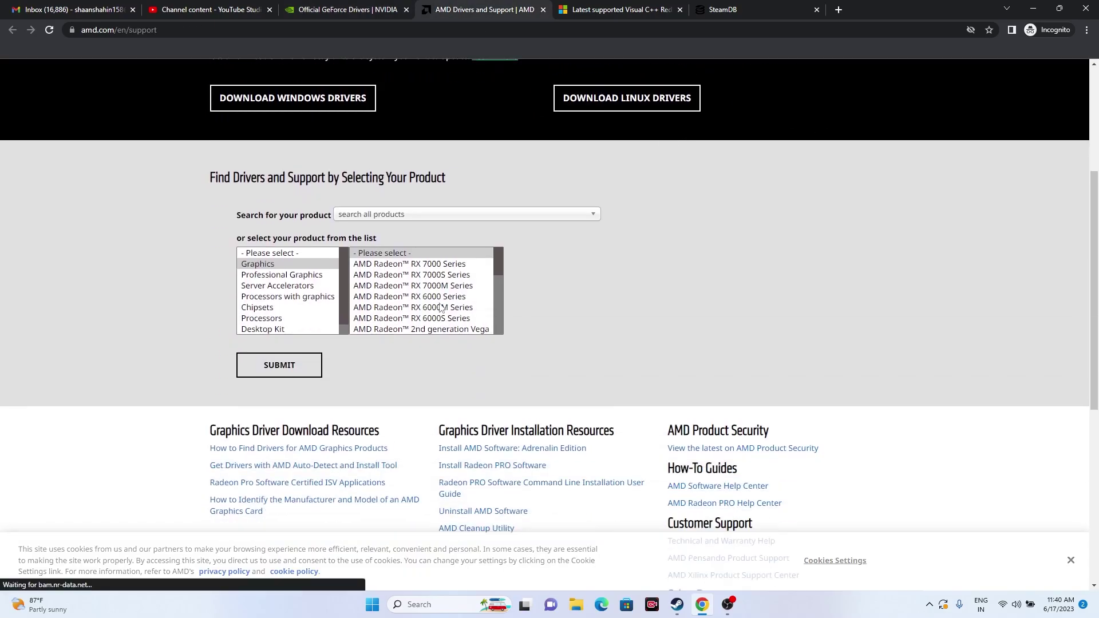
click(294, 264)
click(391, 265)
click(548, 275)
click(683, 263)
click(279, 366)
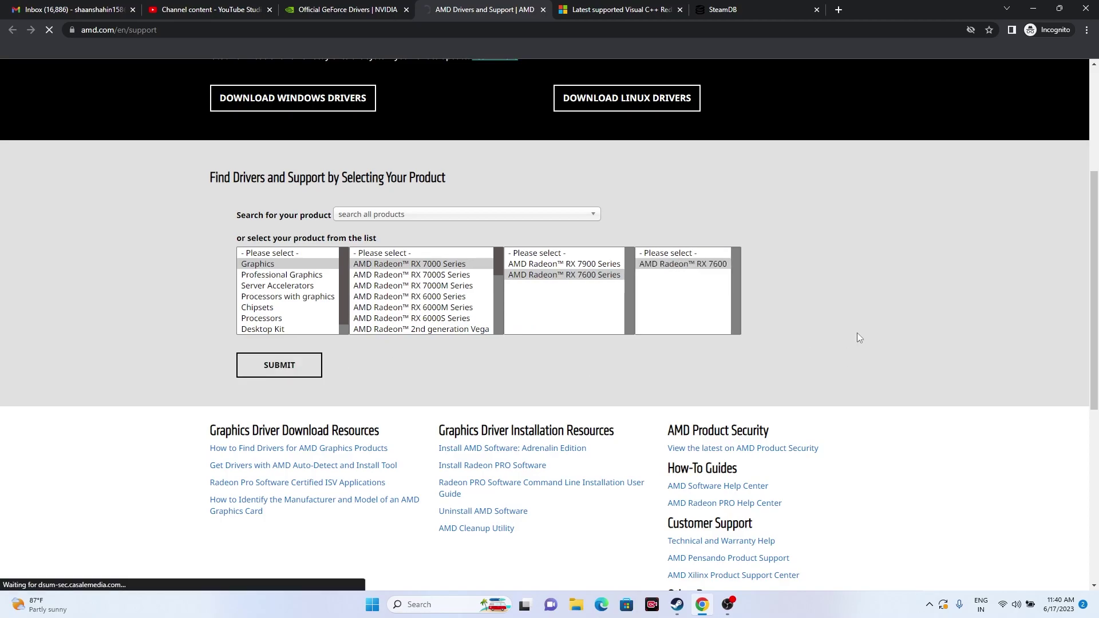
scroll(304, 341, down, 2)
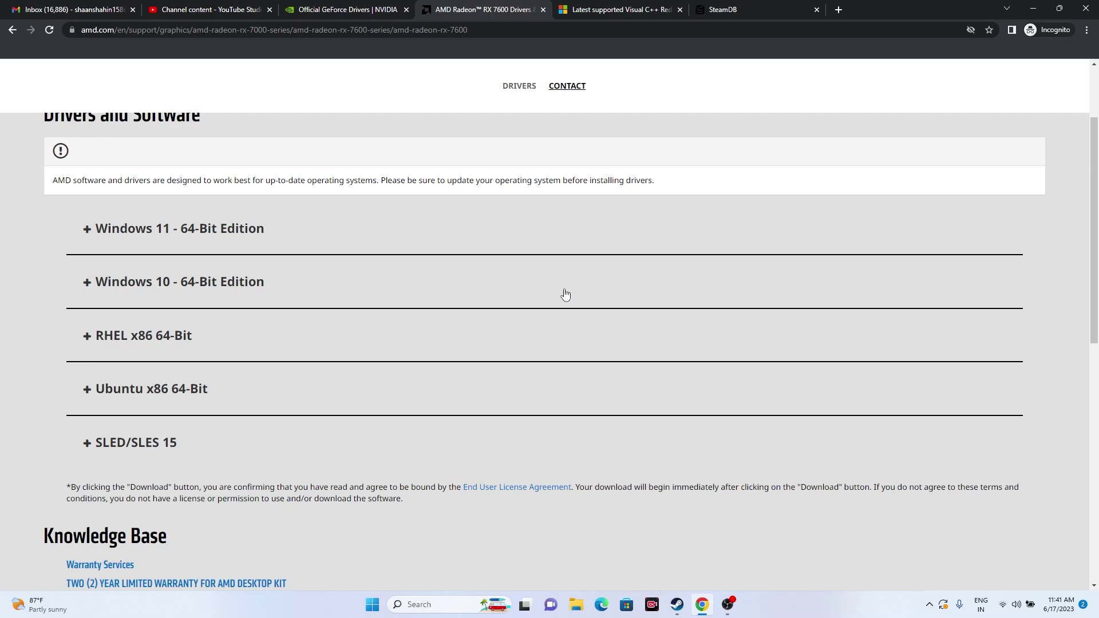
Open the Microsoft Visual C++ Redistributable page and examine the Visual Studio 2015, 2017, 2019 and 2022 download links.
click(600, 14)
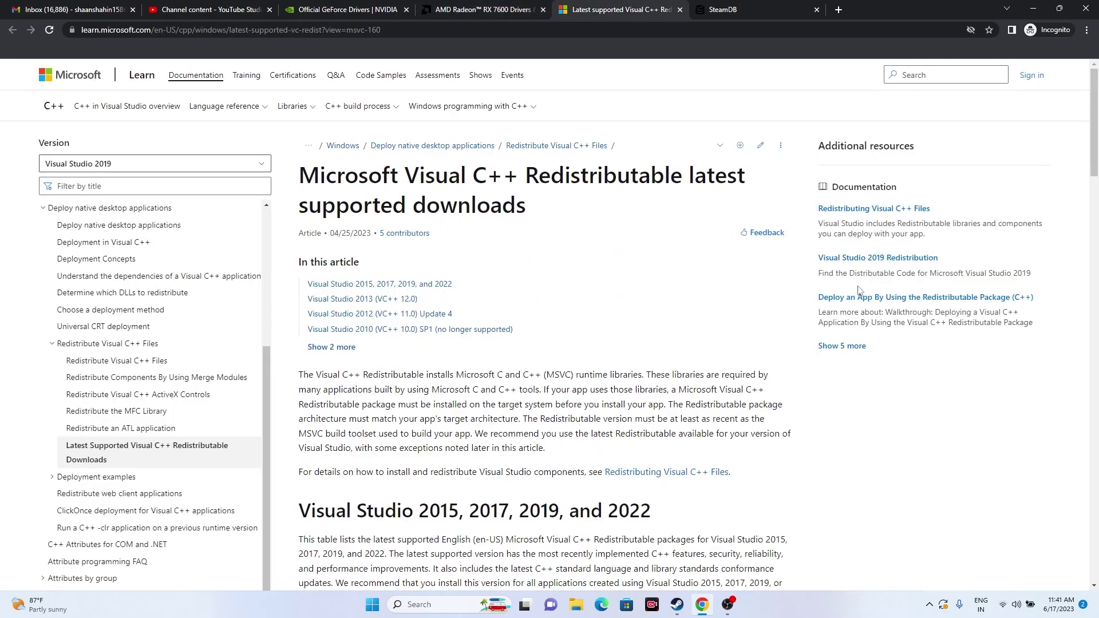
scroll(1029, 375, down, 4)
scroll(1029, 375, down, 4)
scroll(1029, 375, up, 2)
scroll(297, 353, down, 3)
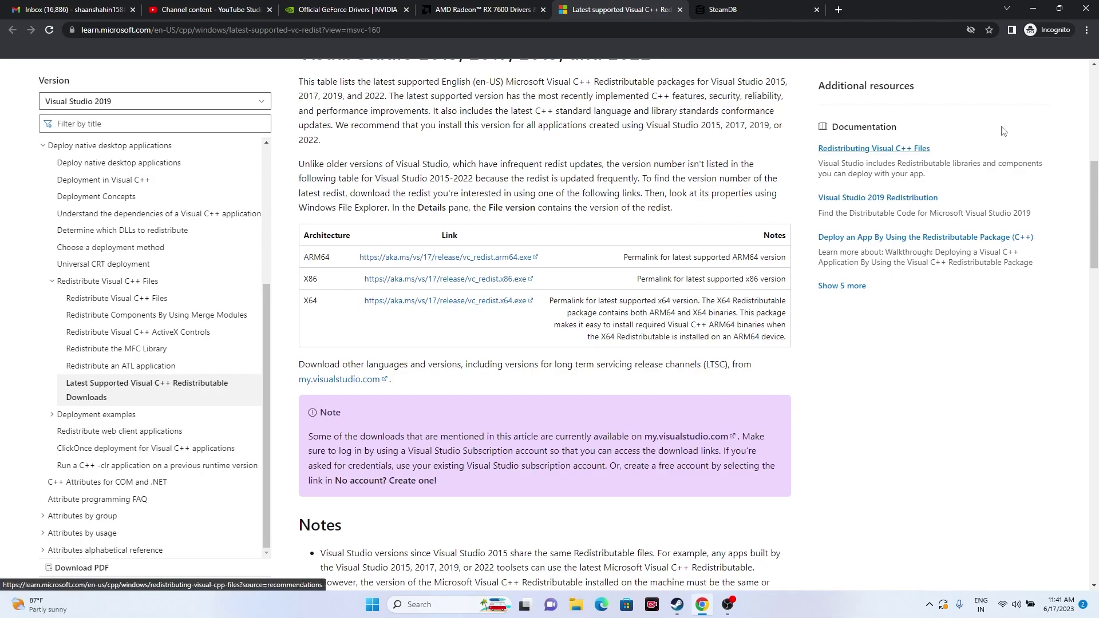
Switch to the Steam library, view the available actions for BattleBit Remastered, and minimize Steam.
key(super+d)
click(677, 606)
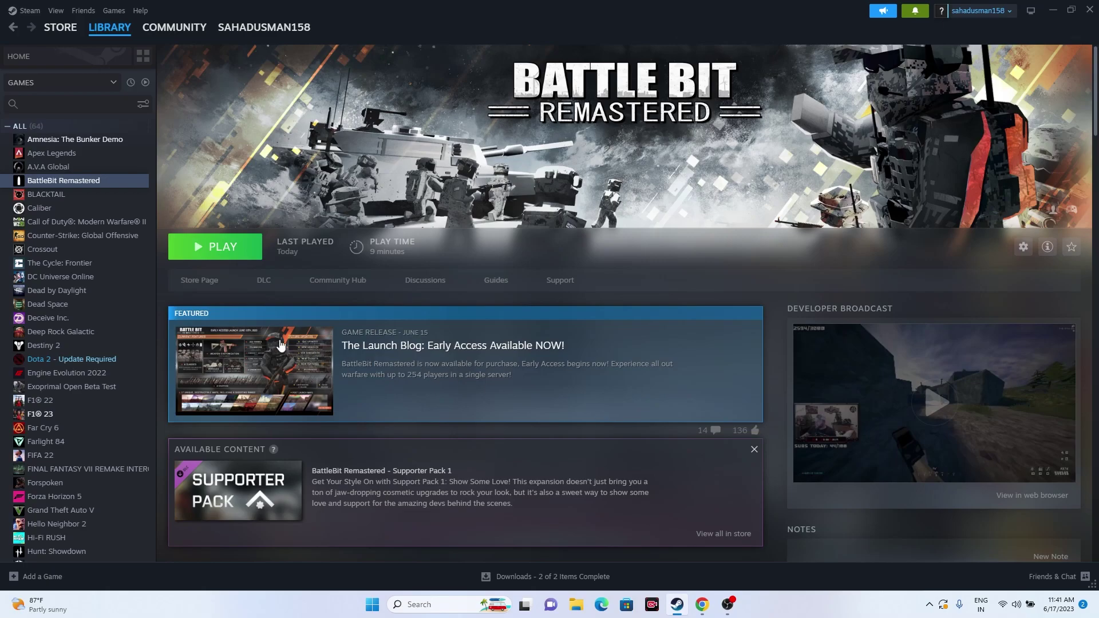
right_click(101, 183)
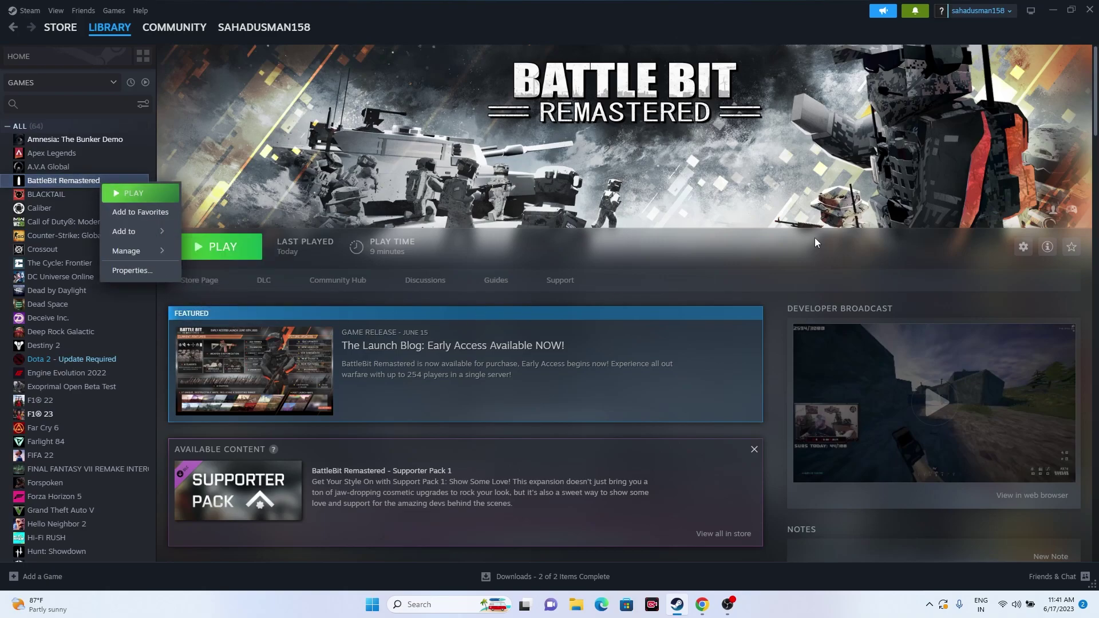
click(1047, 10)
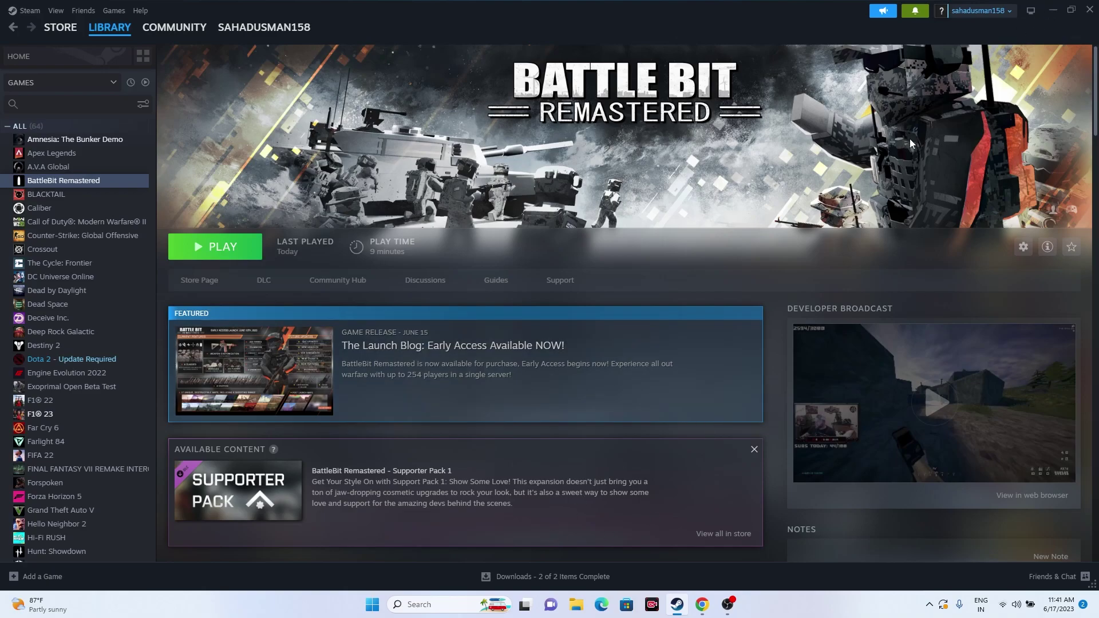
click(1053, 10)
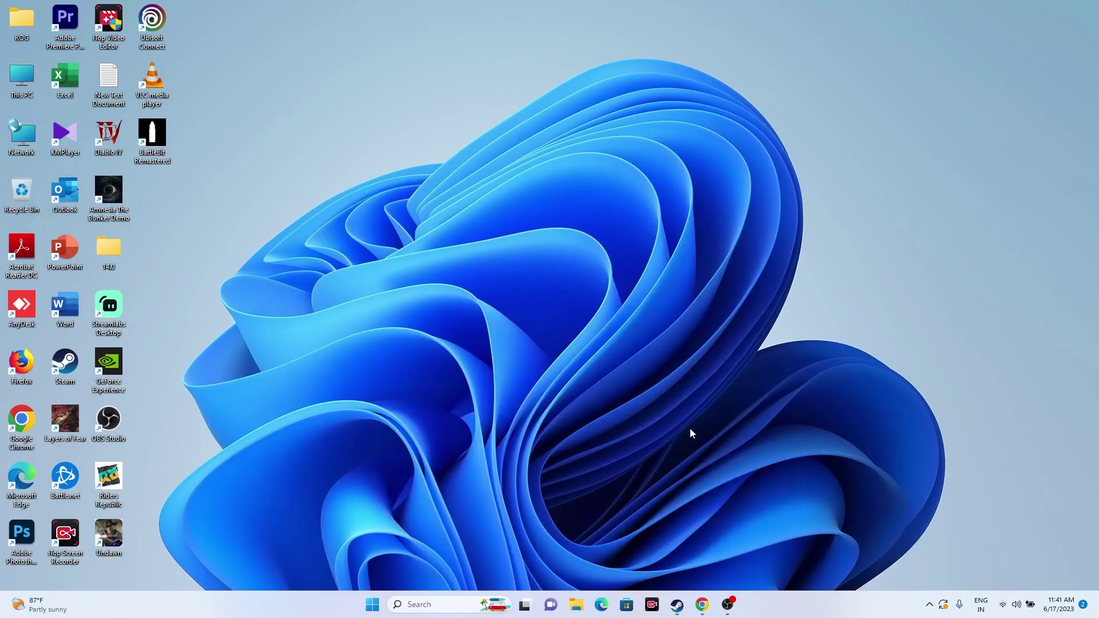
Check the available drives under This PC in File Explorer, close it, and switch back to the Steam library.
click(576, 605)
click(54, 305)
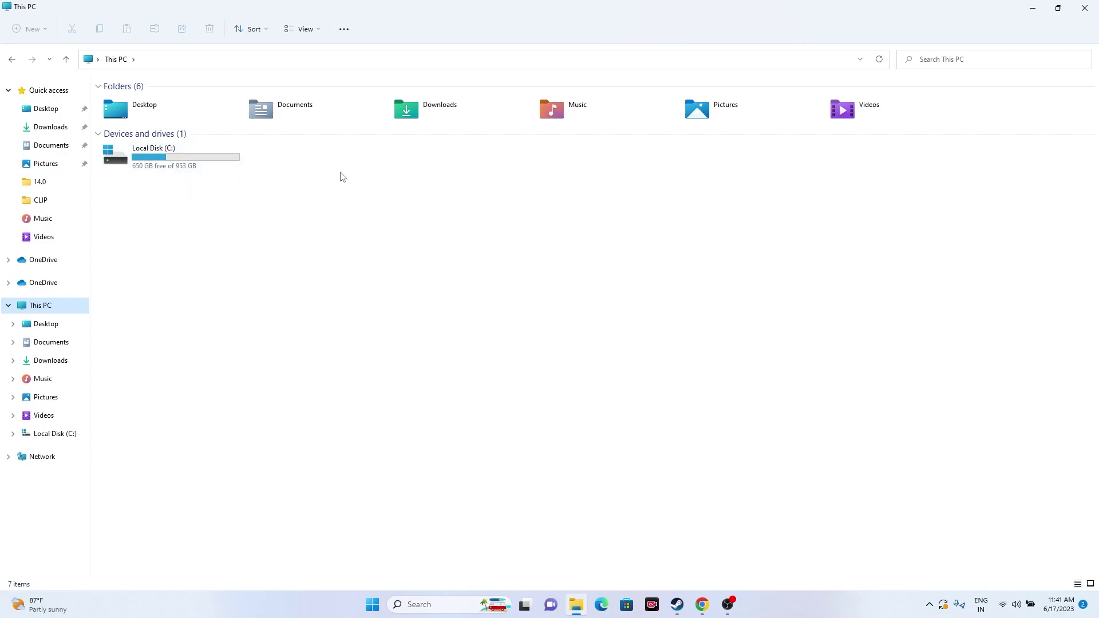
click(1085, 9)
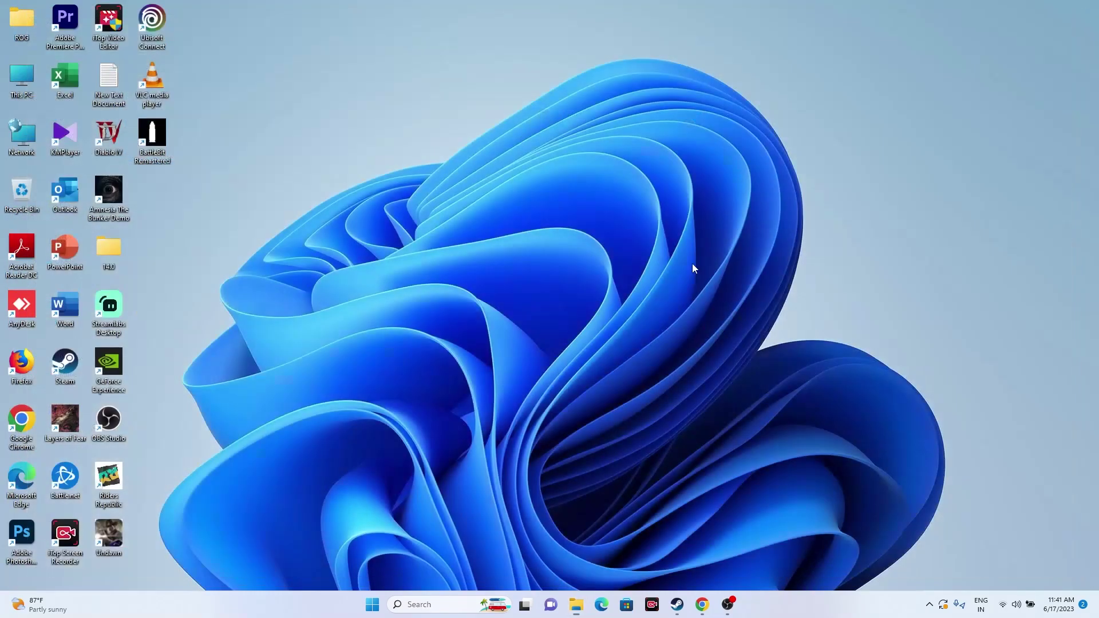
click(676, 604)
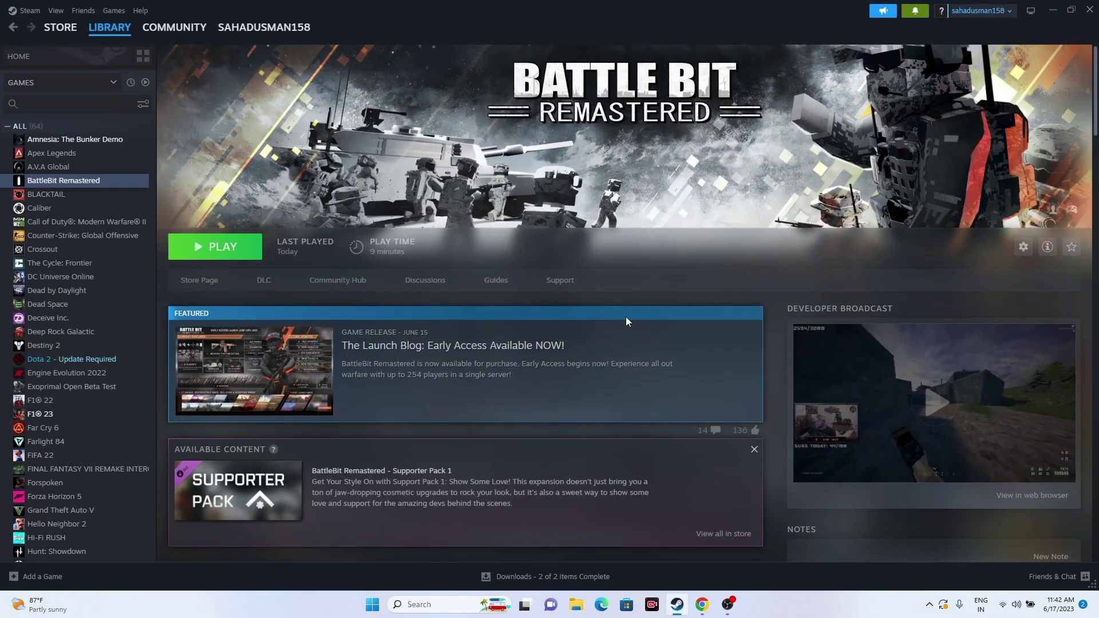